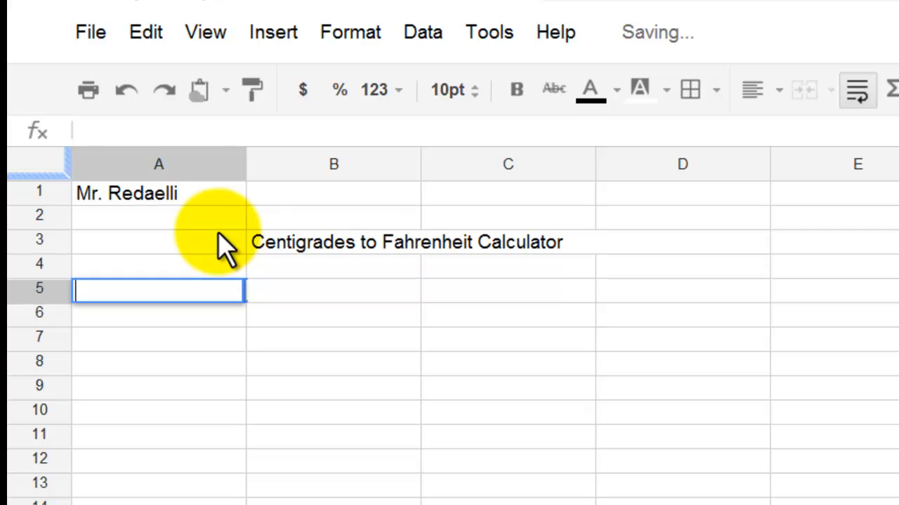
# Step: Enter the text "9/5 X Centigrades + 32 = Fahrenheit Degrees" in cell B6 and the formula =9/5*B10+32 in cell B11
pyautogui.press('Down')
pyautogui.click(299, 370)
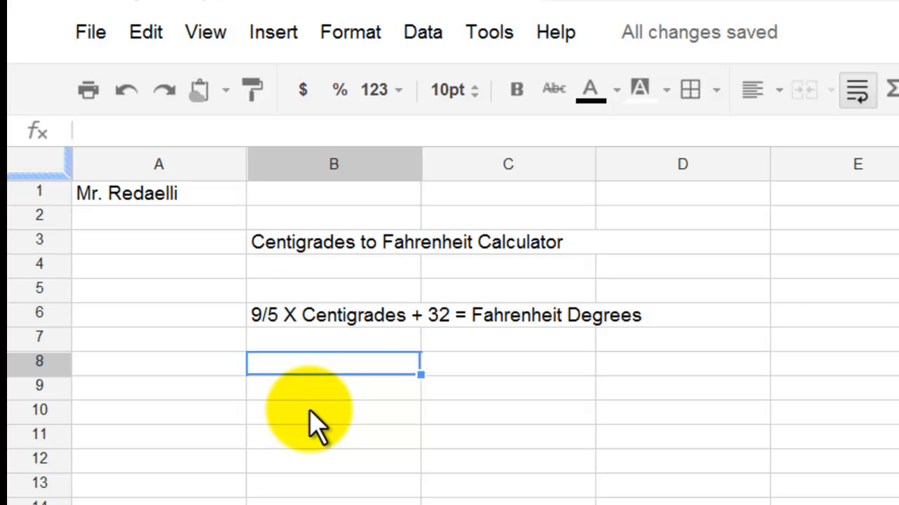
pyautogui.click(314, 430)
pyautogui.write('=')
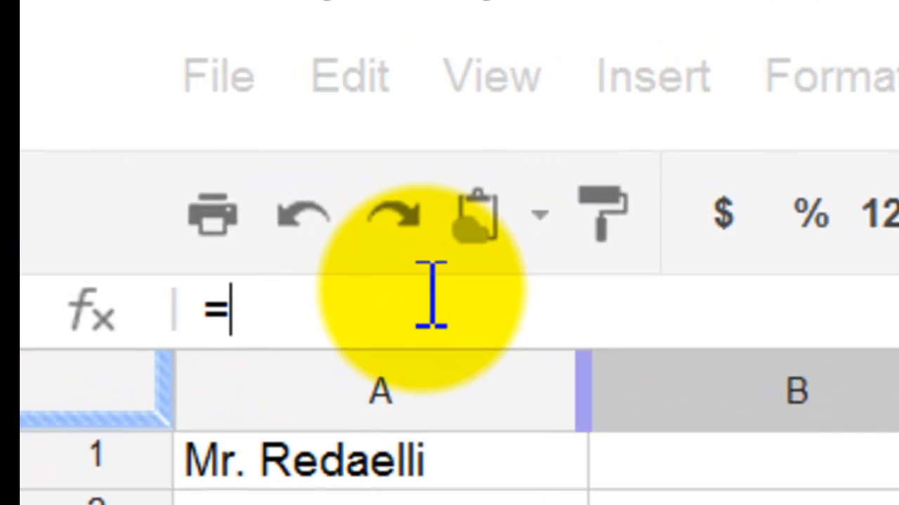
pyautogui.write('9')
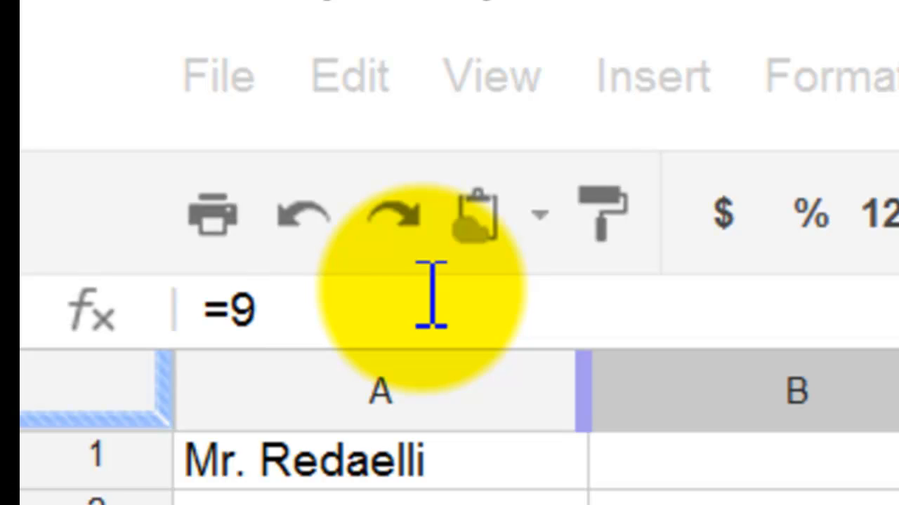
pyautogui.write('/5*B10+32')
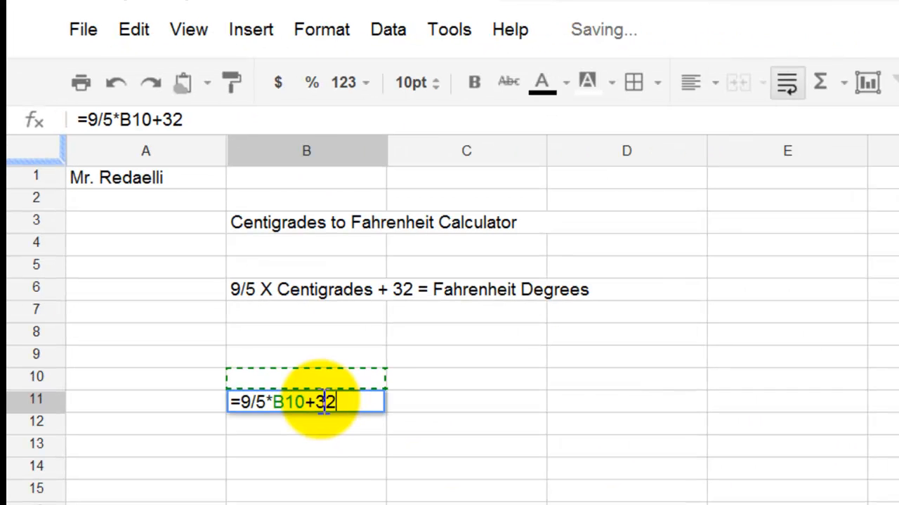
pyautogui.press('Return')
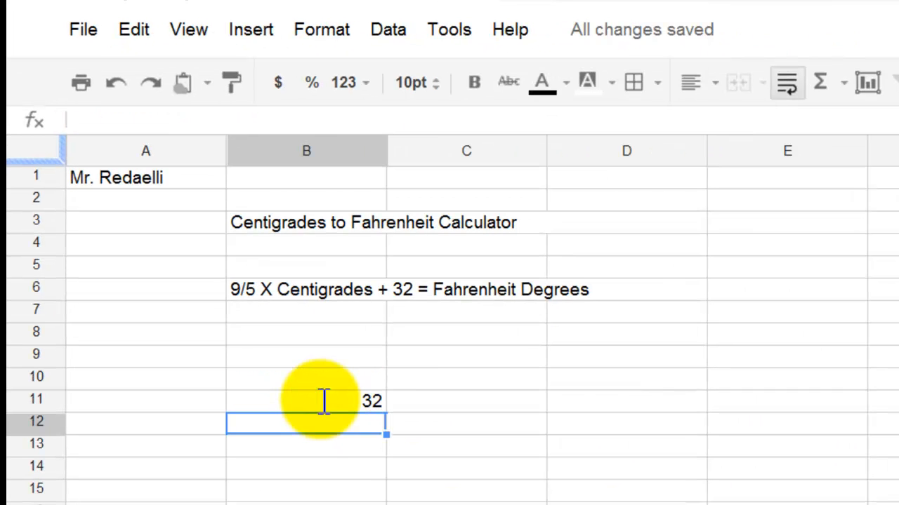
# Step: Enter 25 as the centigrade value in cell B10, directly above the conversion formula
pyautogui.press('Up')
pyautogui.press('Up')
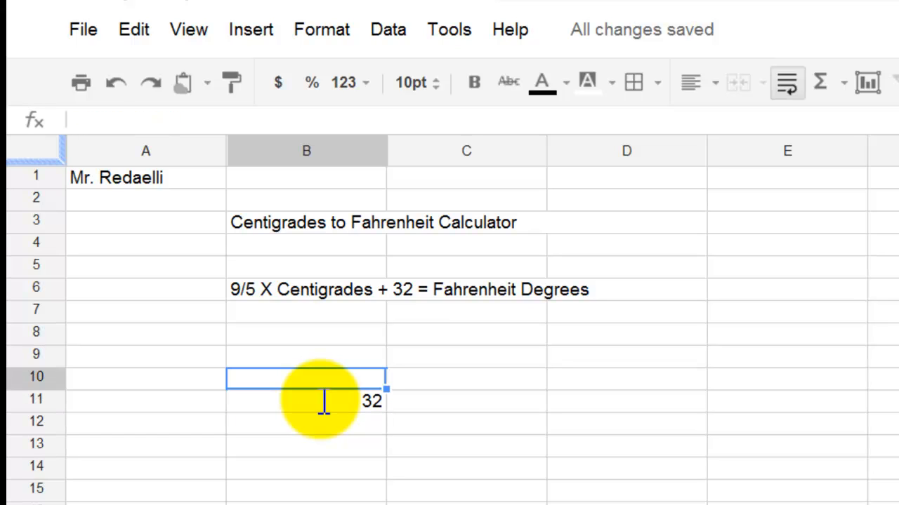
pyautogui.write('25')
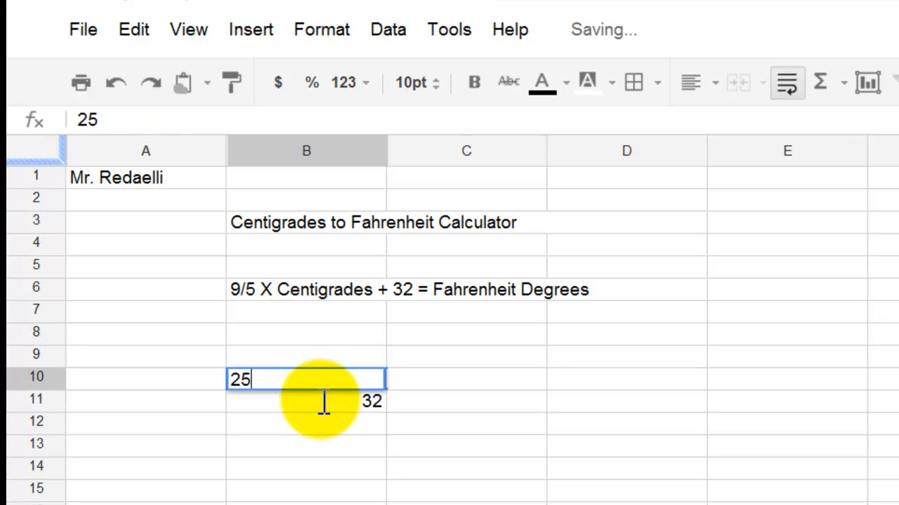
pyautogui.press('Return')
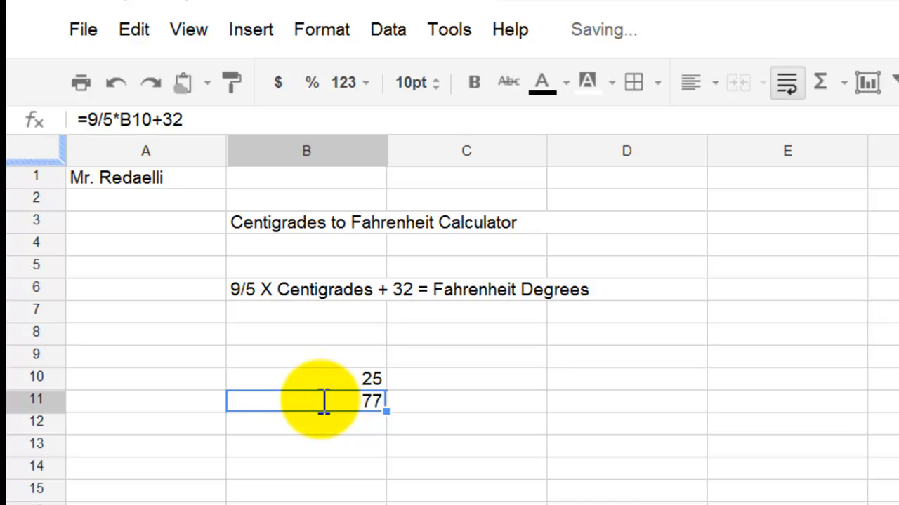
# Step: Label the two values by entering "Centigrade Degrees Equals" in cell D10 and "Fahrenheit Degrees" in cell D11
pyautogui.press('Up')
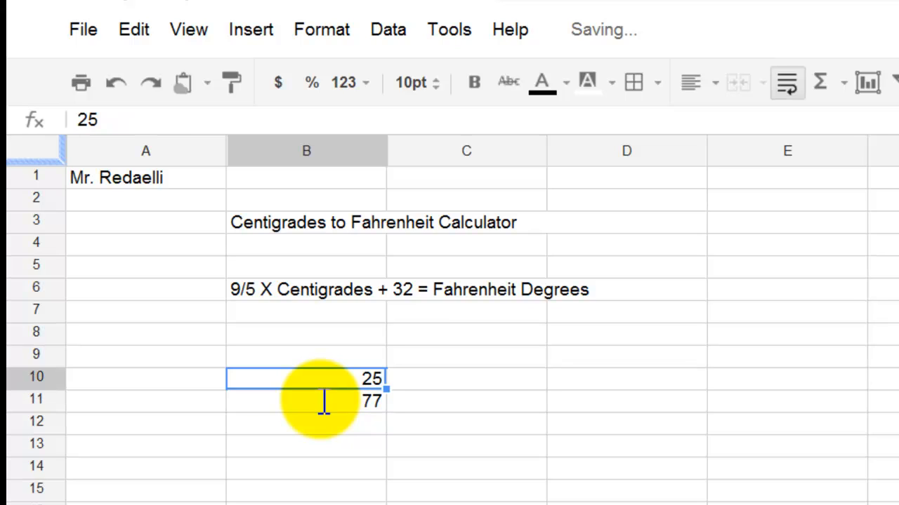
pyautogui.press('Right')
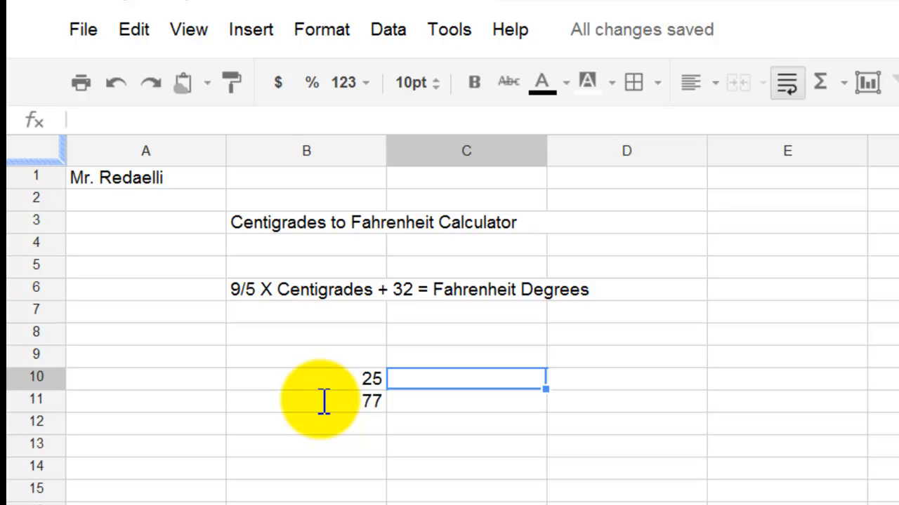
pyautogui.press('Right')
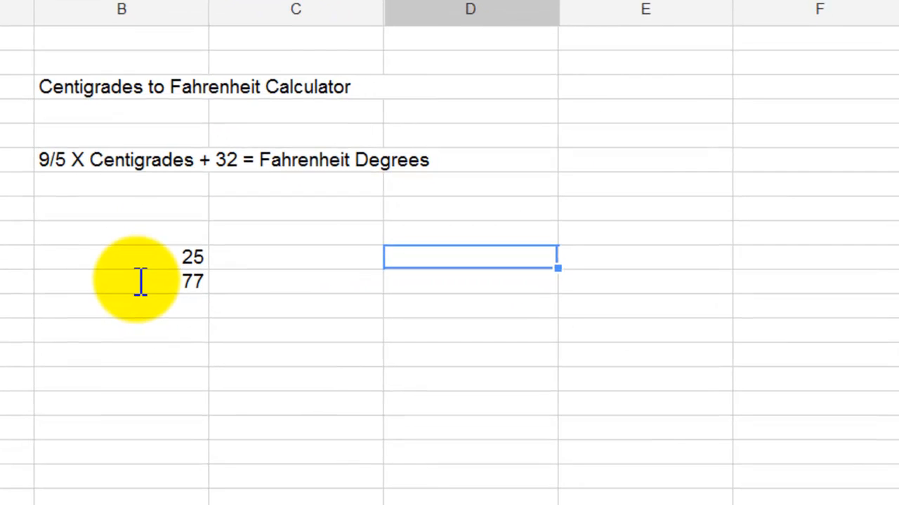
pyautogui.write('Cen')
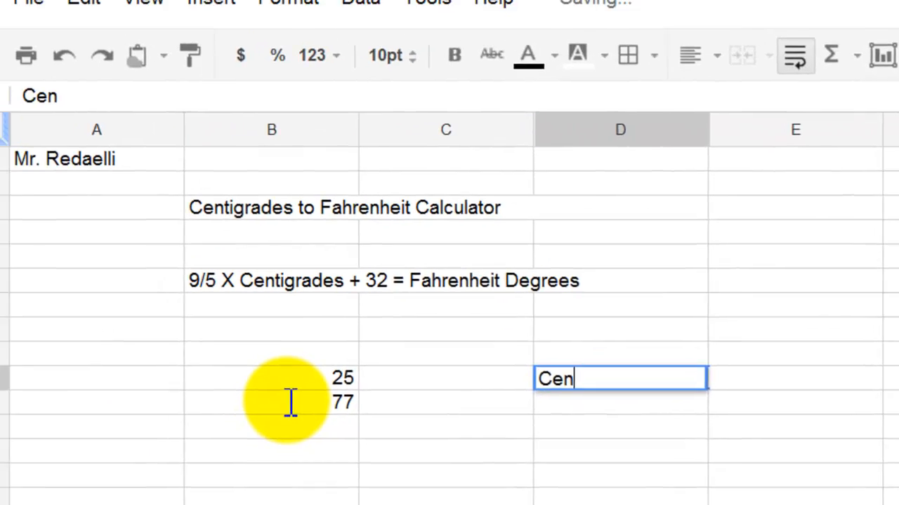
pyautogui.write('tigrade Degrees Equals')
pyautogui.press('Return')
pyautogui.write('Fahrenheit Degrees')
pyautogui.press('Return')
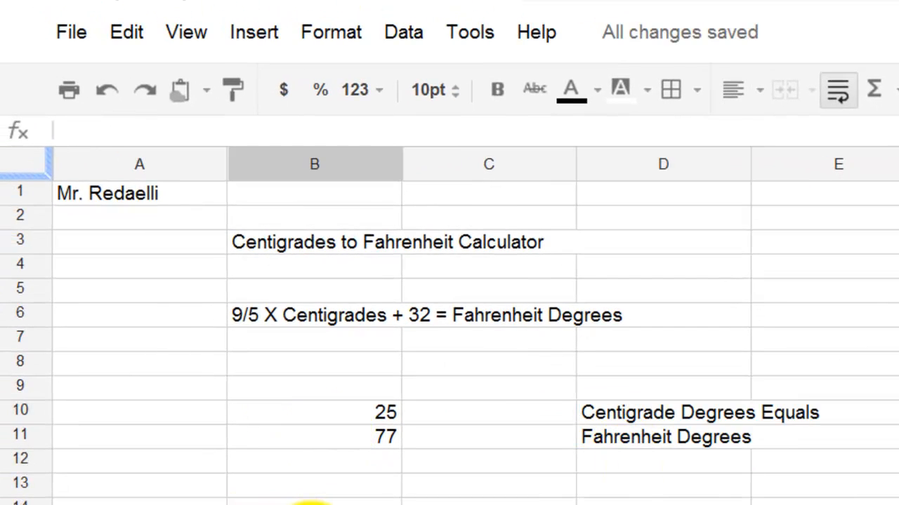
# Step: Enter "How would you calculate Fahrenheit Degrees to Centigrade?" in cell B15 and "Duplicate what we did above below this line." in B16
pyautogui.write('How would')
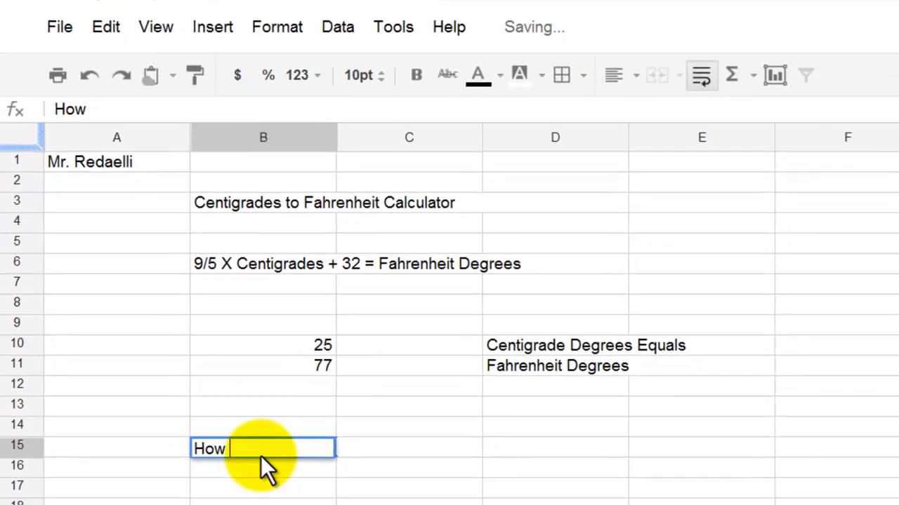
pyautogui.write(' you ')
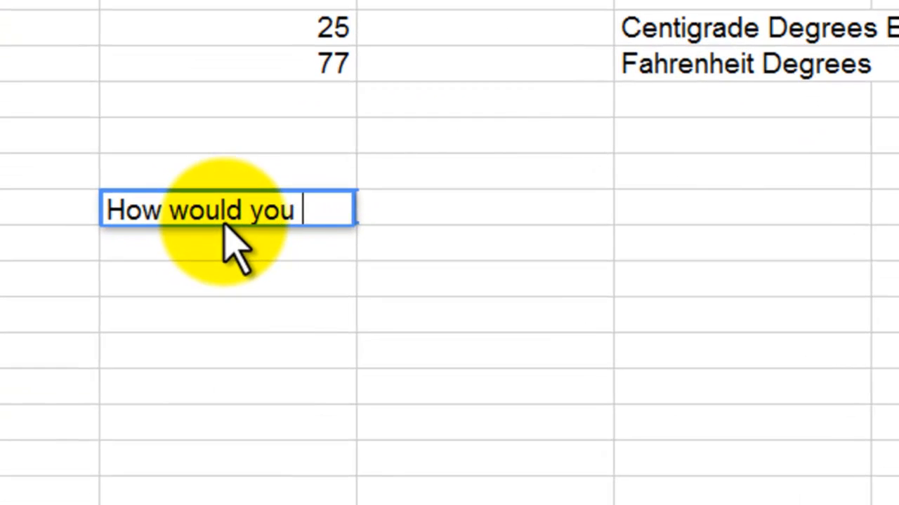
pyautogui.write('c')
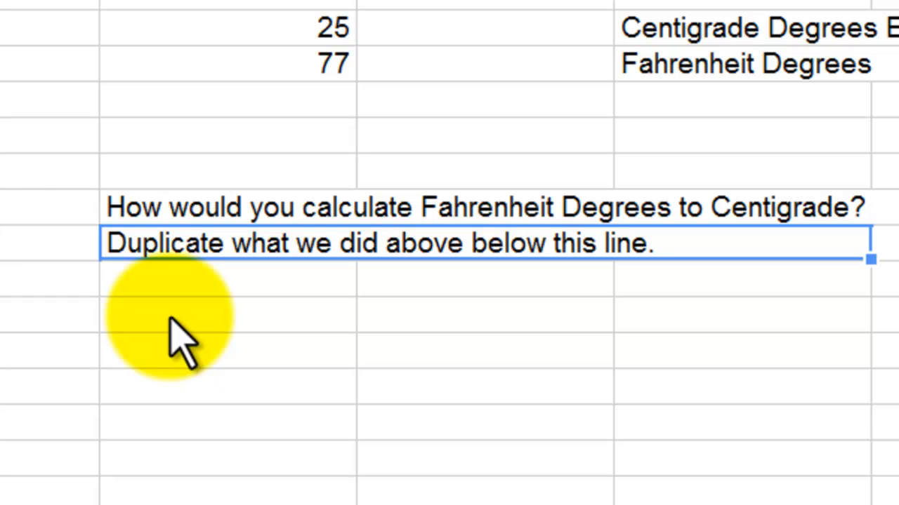
# Step: Enter "??" as a placeholder in cell B18, below the instruction line
pyautogui.click(171, 318)
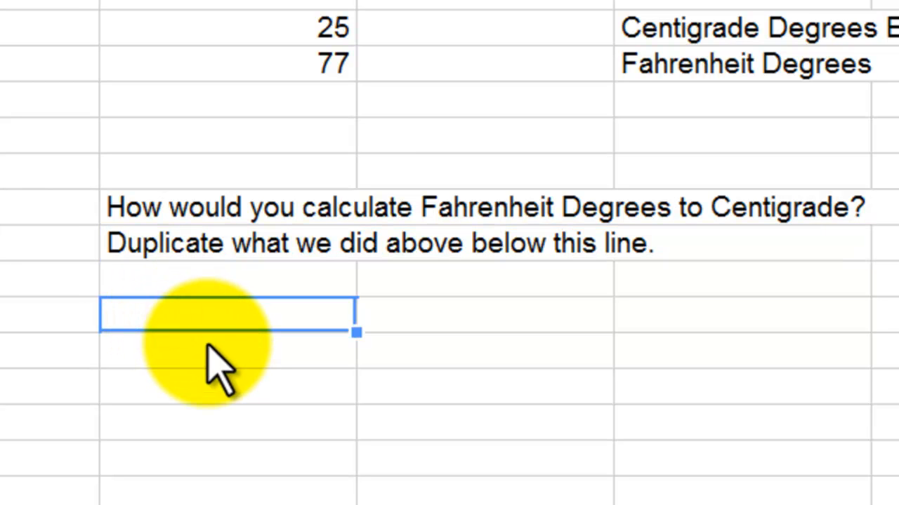
pyautogui.write('??')
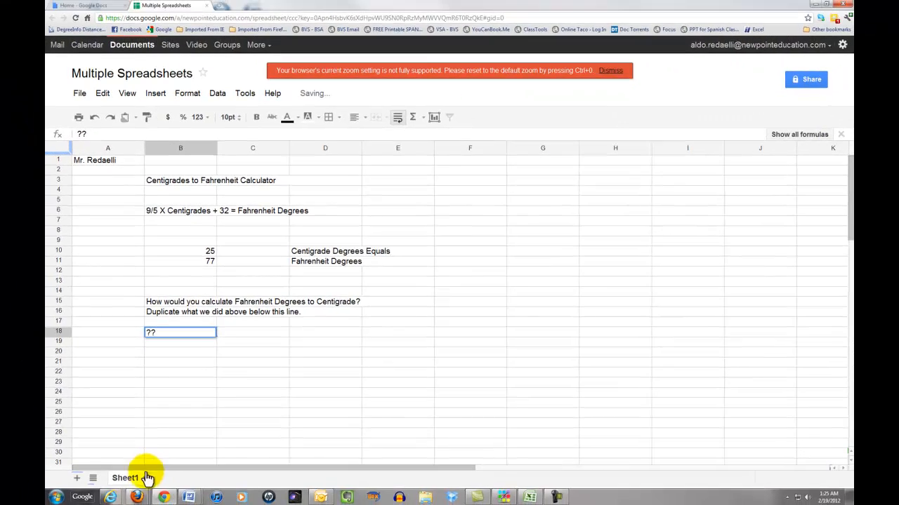
# Step: Rename Sheet1 as "Degrees Calculator"
pyautogui.click(124, 478)
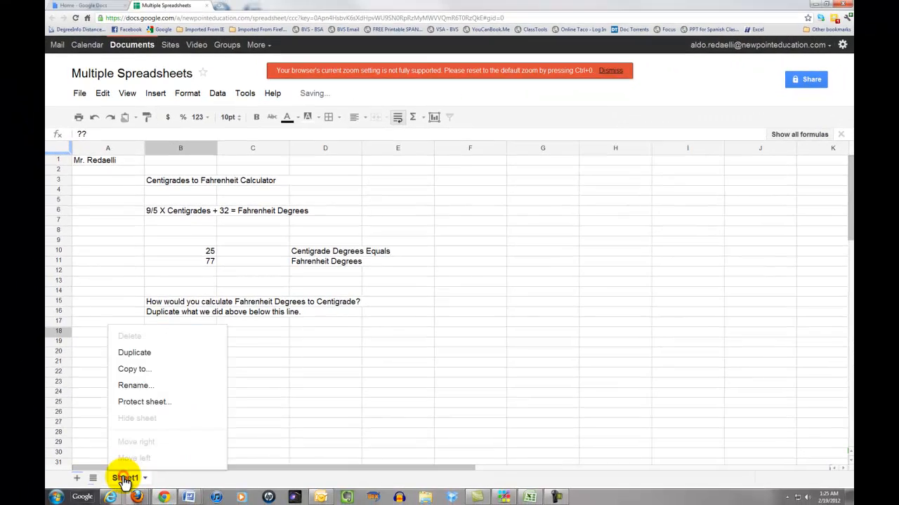
pyautogui.click(125, 478)
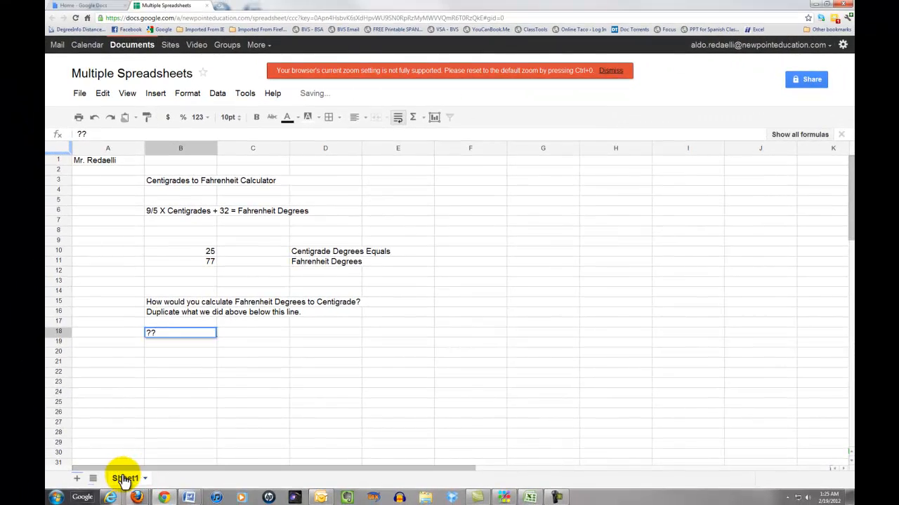
pyautogui.click(125, 478)
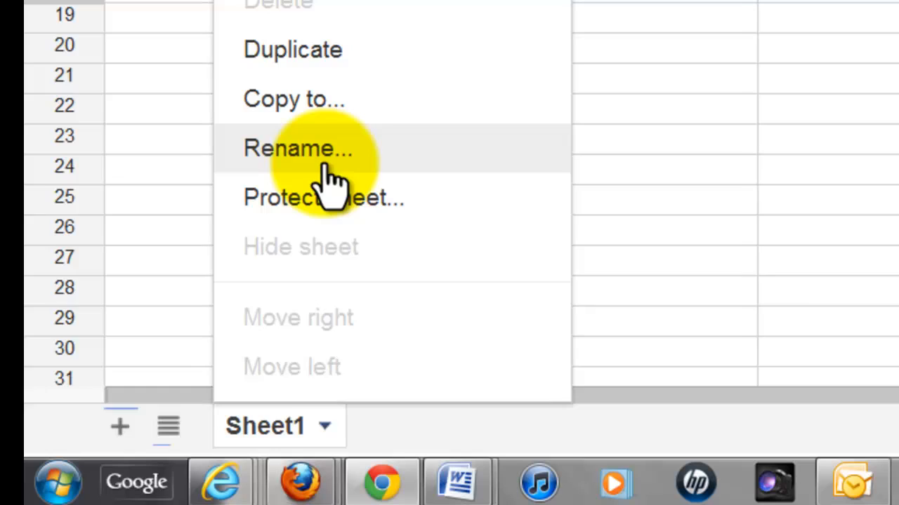
pyautogui.click(222, 288)
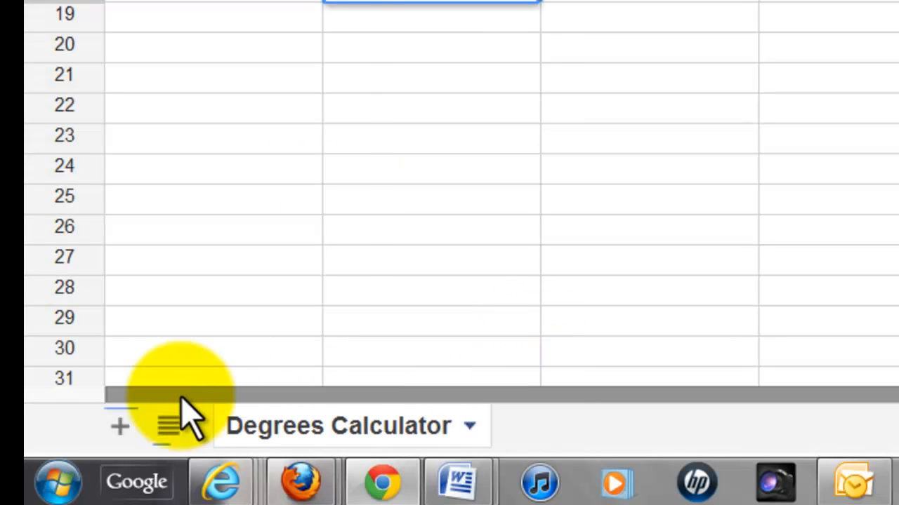
# Step: Add a second, blank sheet to the spreadsheet after Degrees Calculator
pyautogui.click(121, 425)
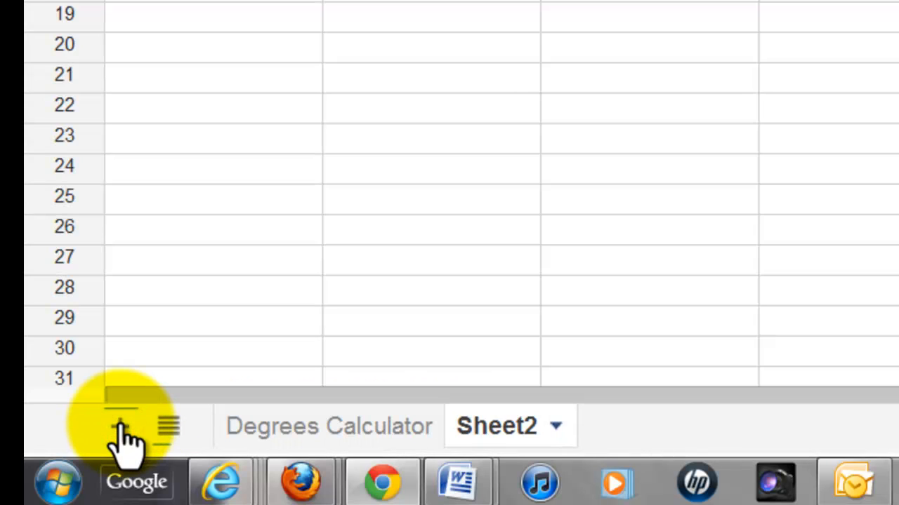
pyautogui.click(502, 426)
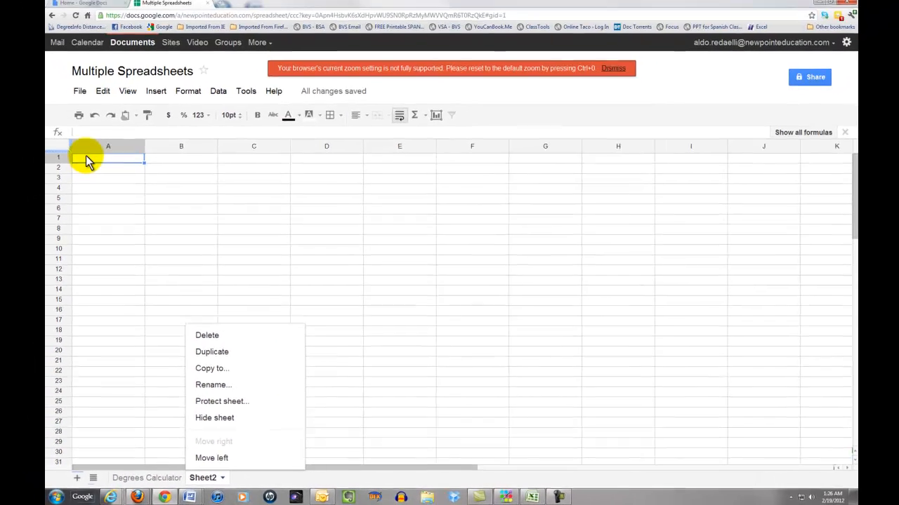
pyautogui.click(86, 157)
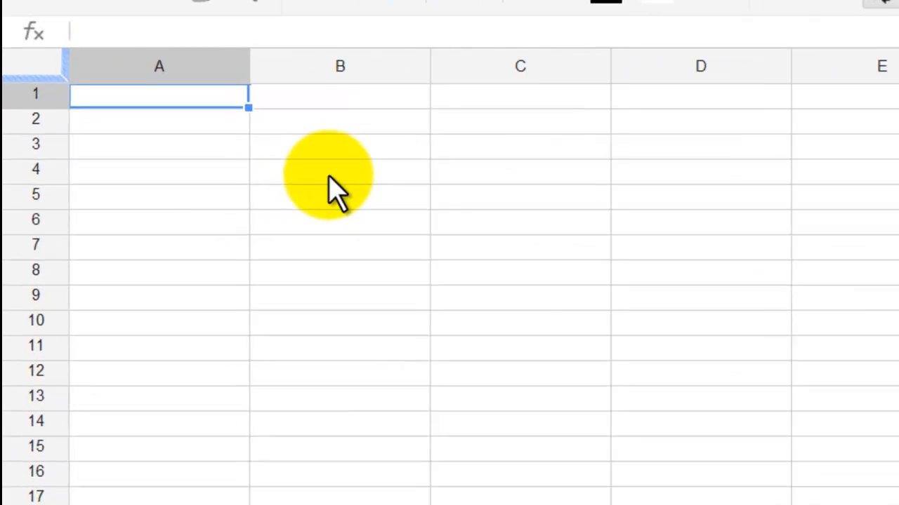
# Step: Enter the title "Countdown" in cell B4 and the label "Pick a date:" in cell B5 of the new sheet
pyautogui.click(330, 177)
pyautogui.write('Countdown')
pyautogui.press('Return')
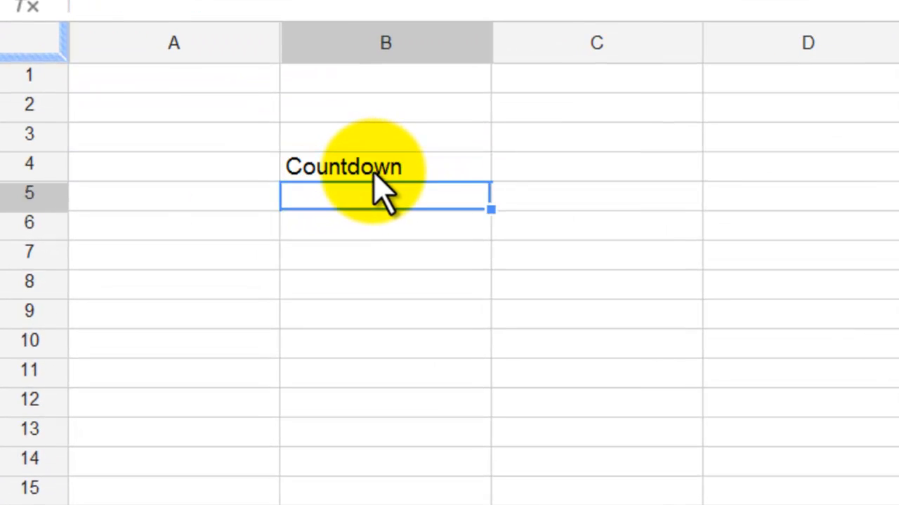
pyautogui.doubleClick(382, 195)
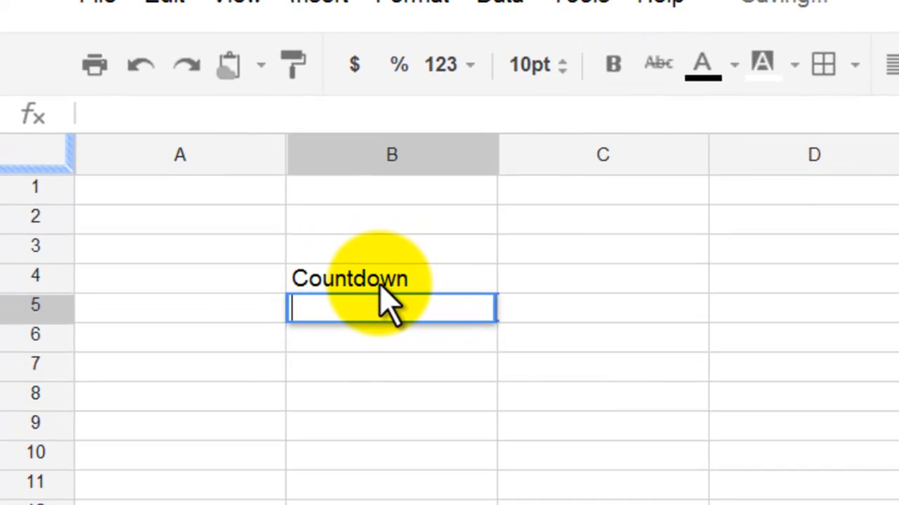
pyautogui.write('Pic')
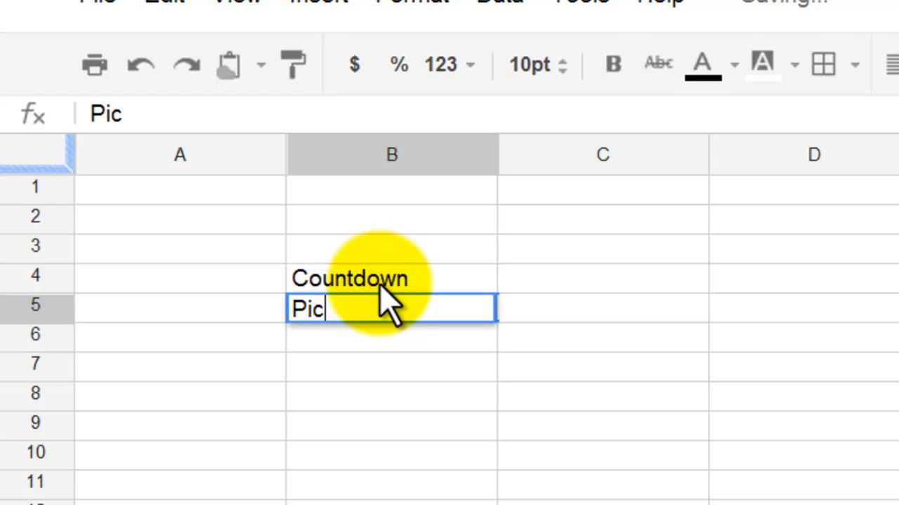
pyautogui.write('k a date:')
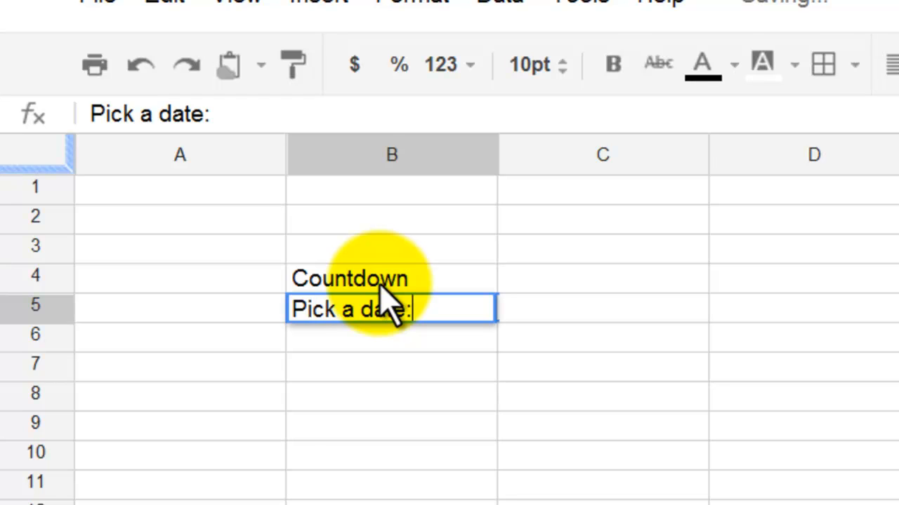
pyautogui.press('Tab')
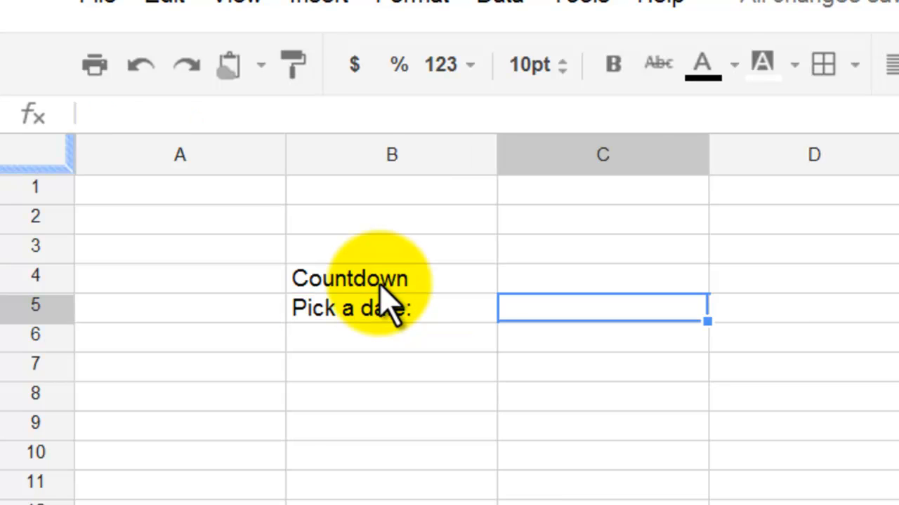
# Step: Enter the formula =Today() in cell C6 for the current date
pyautogui.press('Down')
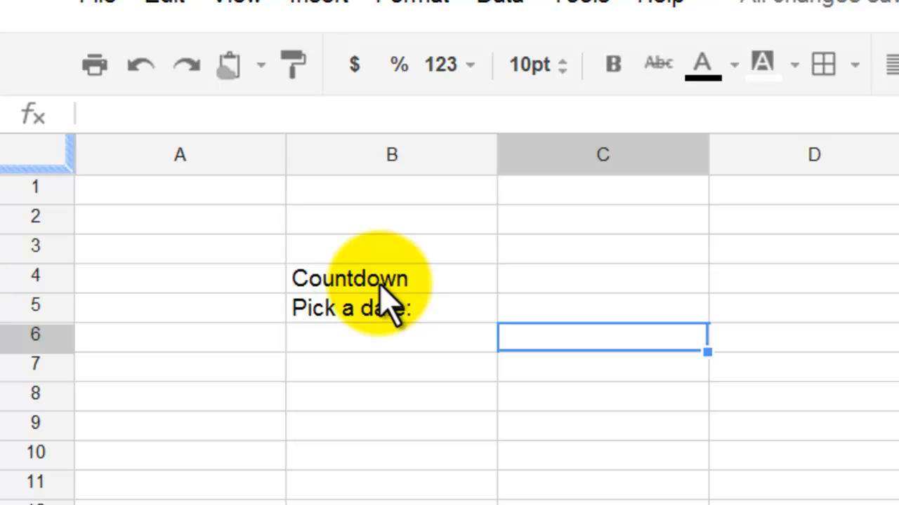
pyautogui.click(103, 130)
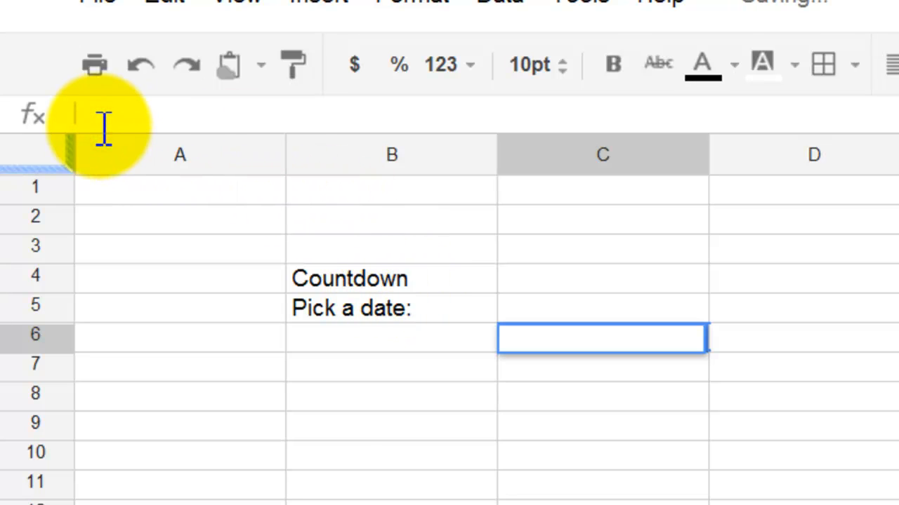
pyautogui.write('-')
pyautogui.press('BackSpace')
pyautogui.write('=Today')
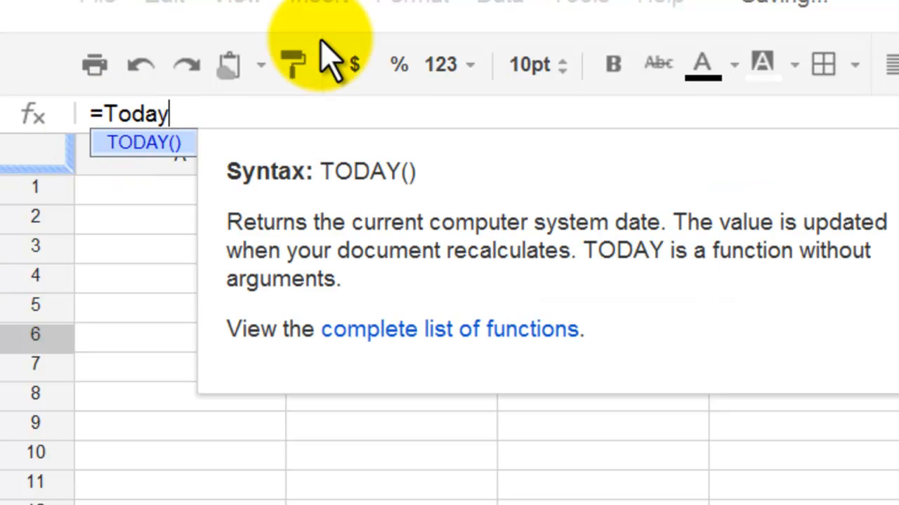
pyautogui.write('()')
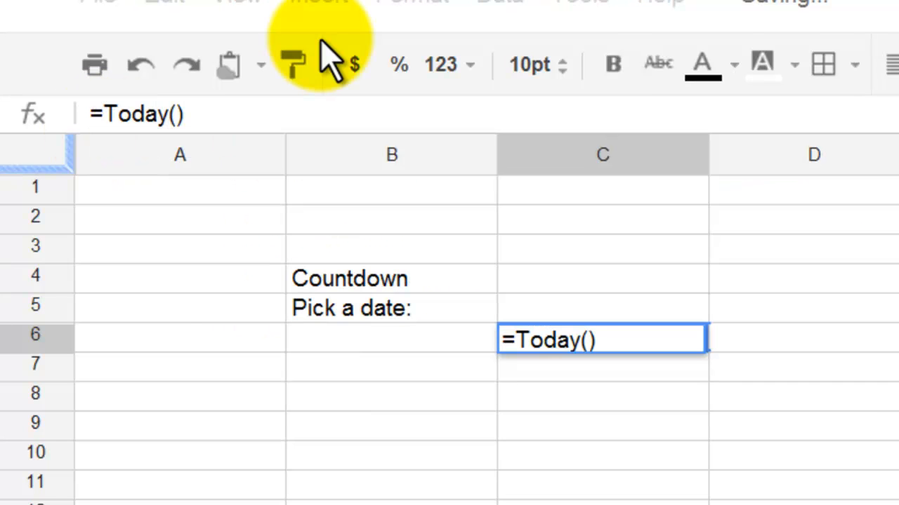
pyautogui.press('Return')
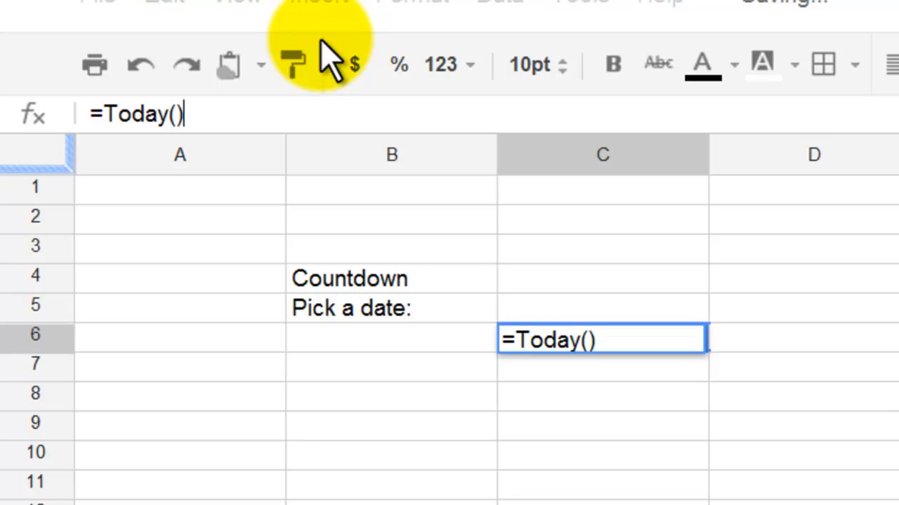
# Step: Enter the formula =C5-C6 in cell C7 to calculate the days between the picked date and today
pyautogui.press('Return')
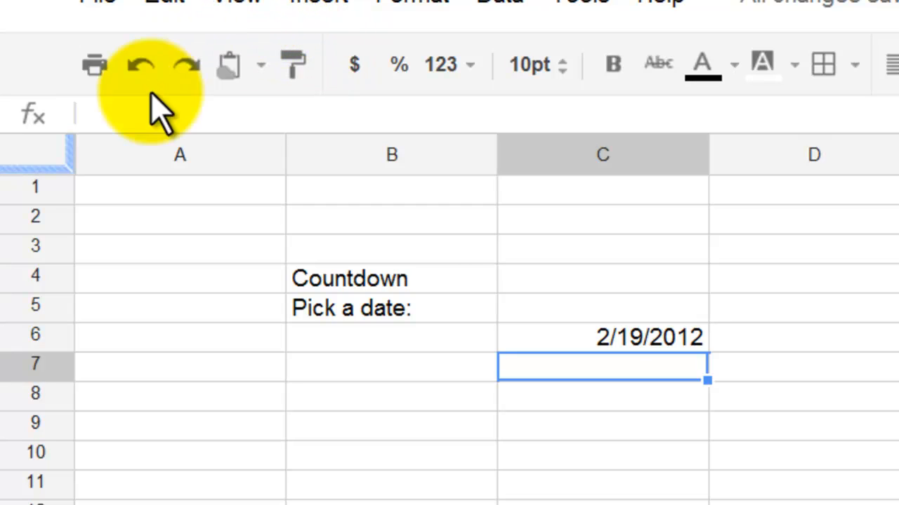
pyautogui.click(114, 124)
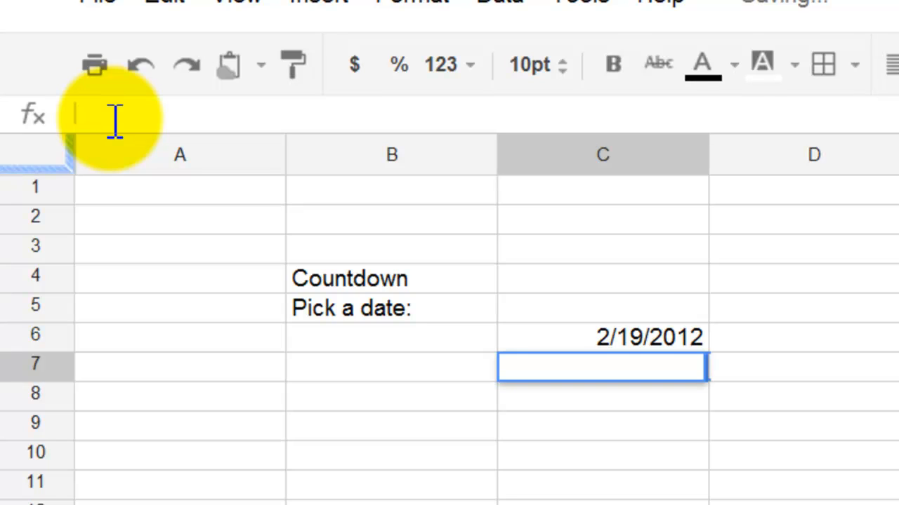
pyautogui.write('=')
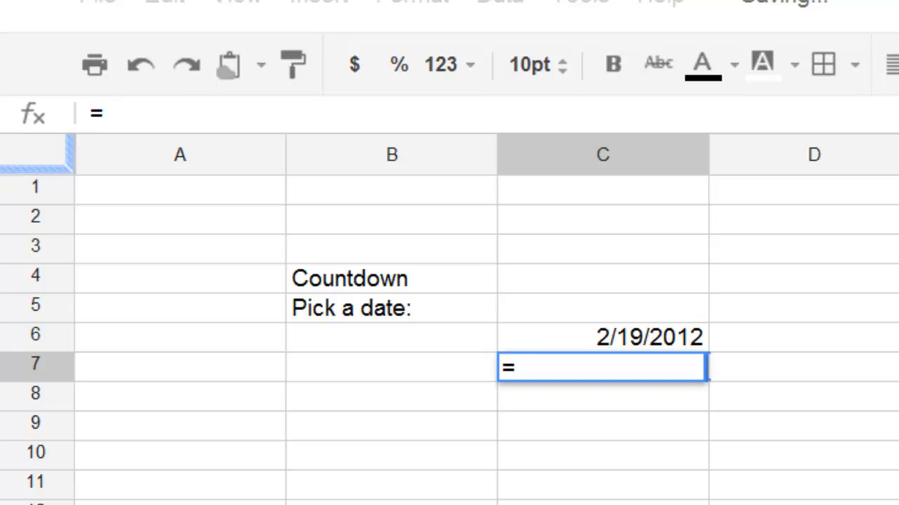
pyautogui.click(588, 305)
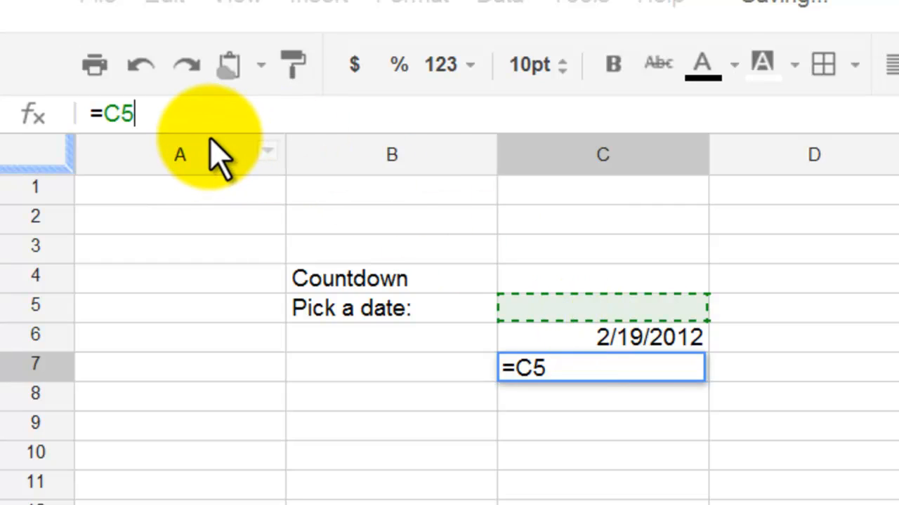
pyautogui.write('-')
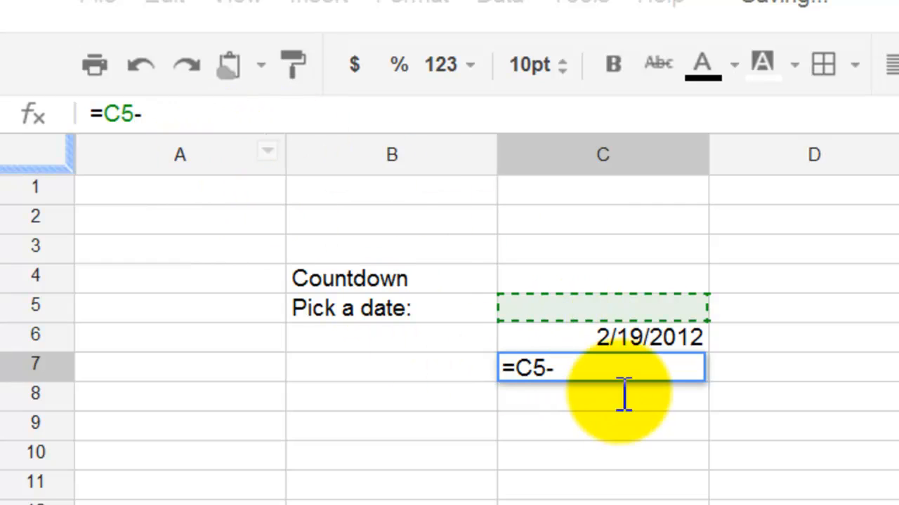
pyautogui.click(649, 338)
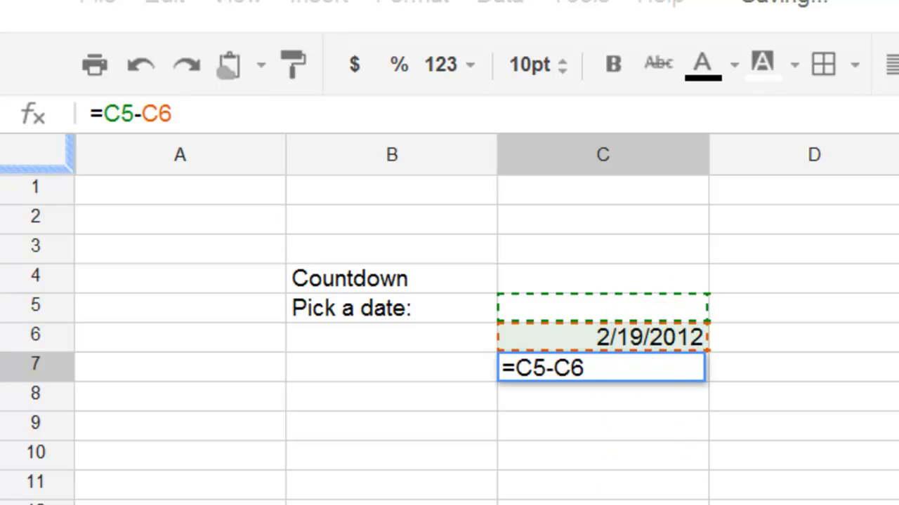
pyautogui.press('Return')
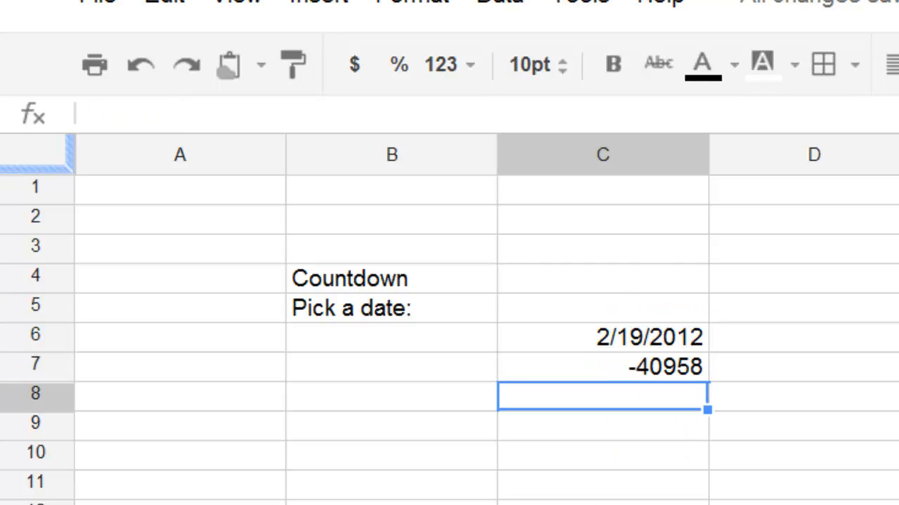
# Step: Enter 4/5/2014 in cell C5 as the picked date
pyautogui.press('Up')
pyautogui.press('Up')
pyautogui.press('Up')
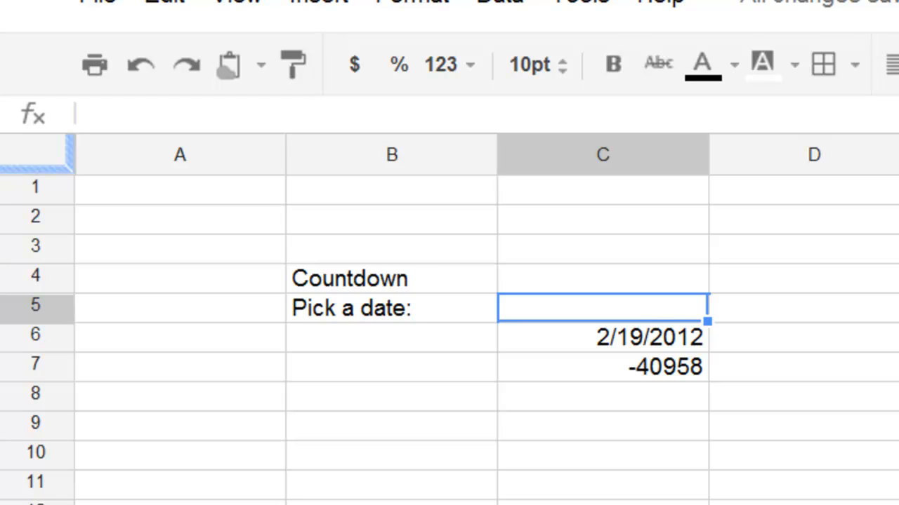
pyautogui.write('4/')
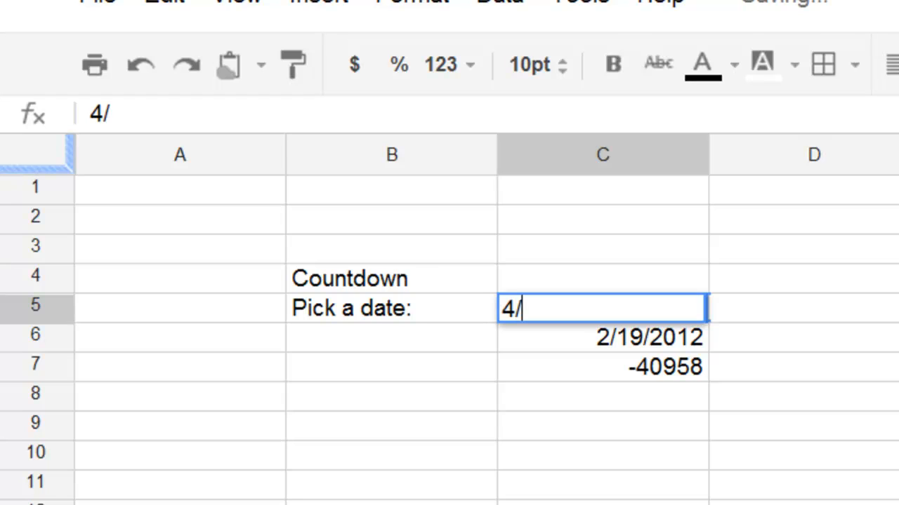
pyautogui.write('5/2014')
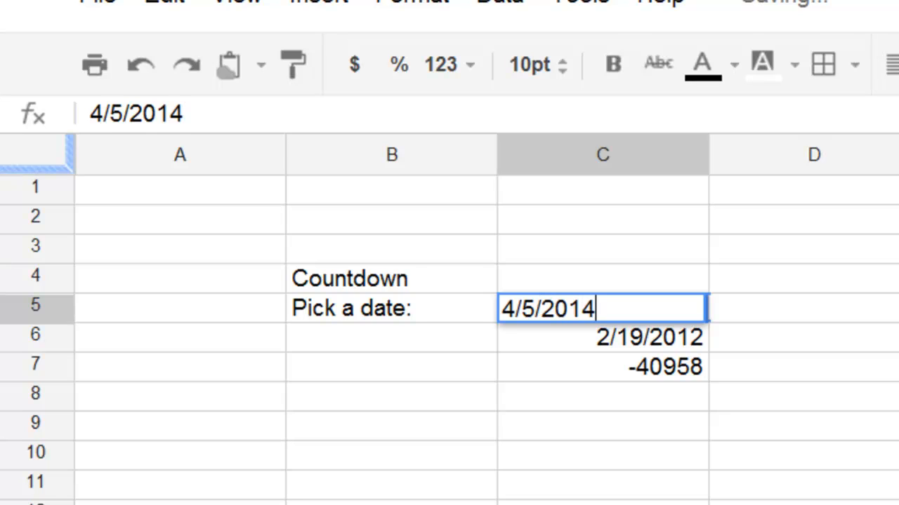
pyautogui.press('Return')
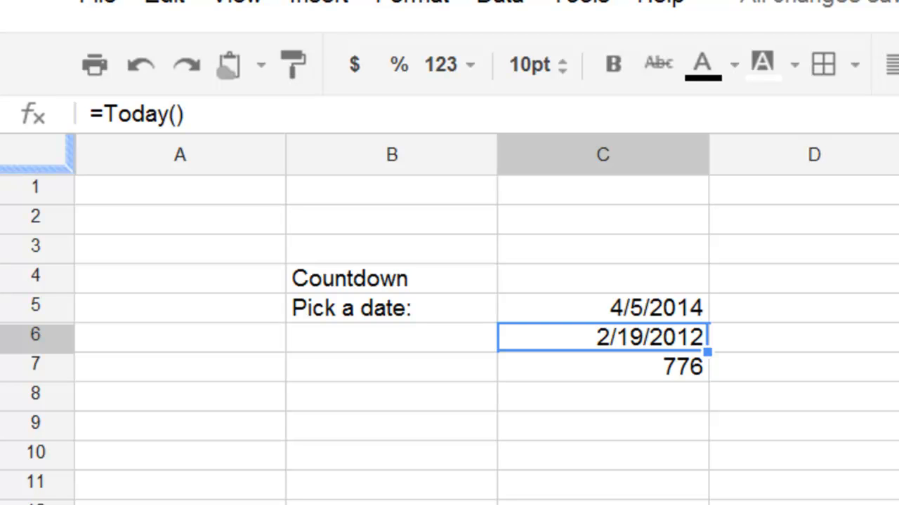
# Step: Enter the unit label "Days" in cell D7, beside the calculated difference
pyautogui.click(800, 367)
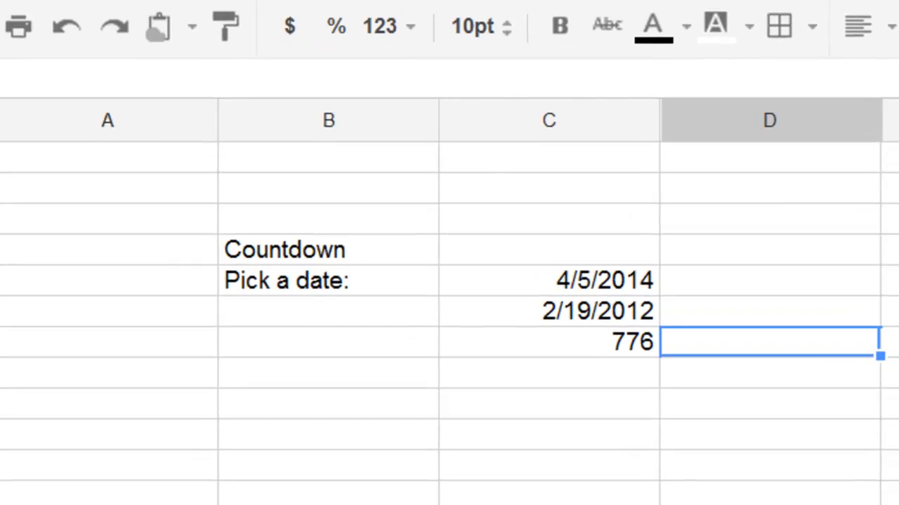
pyautogui.write('Days')
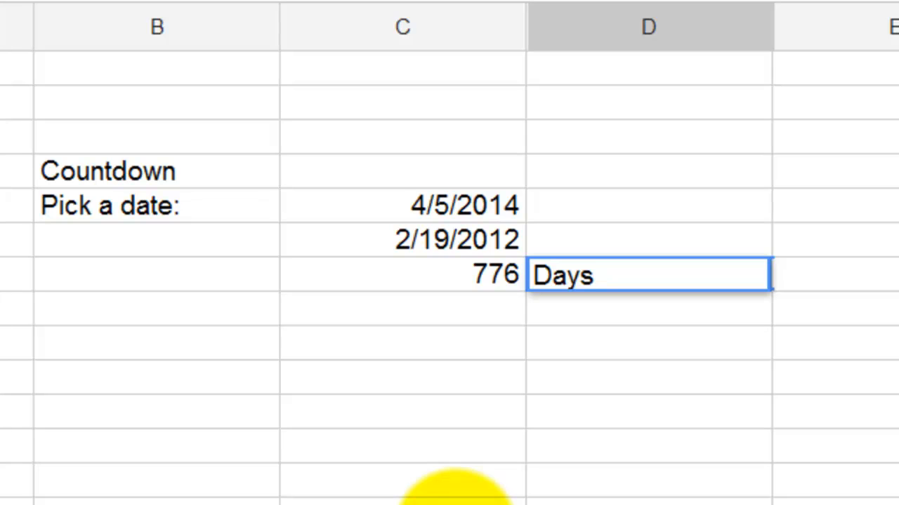
pyautogui.press('Return')
# Step: Enter a label in cell D6 describing the occasion as an uncle's birthday
pyautogui.press('Up')
pyautogui.press('Up')
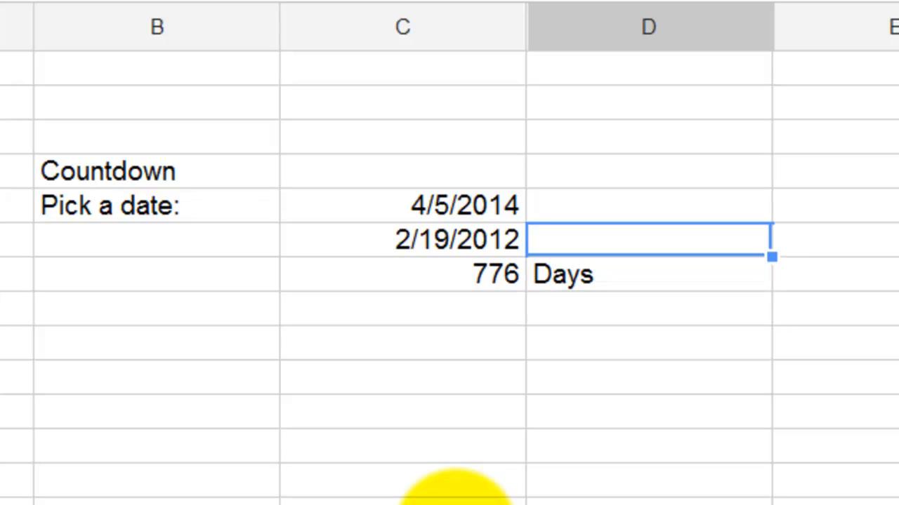
pyautogui.write('My Un')
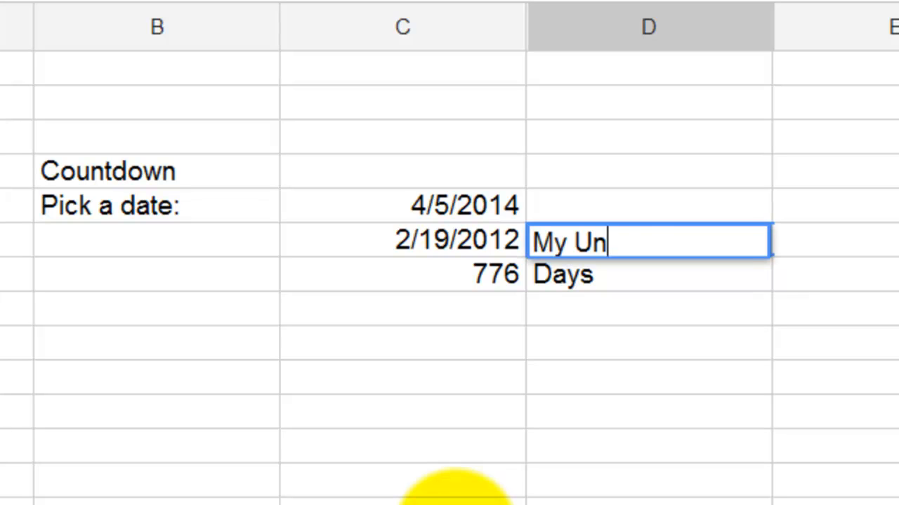
pyautogui.write('cle Bo')
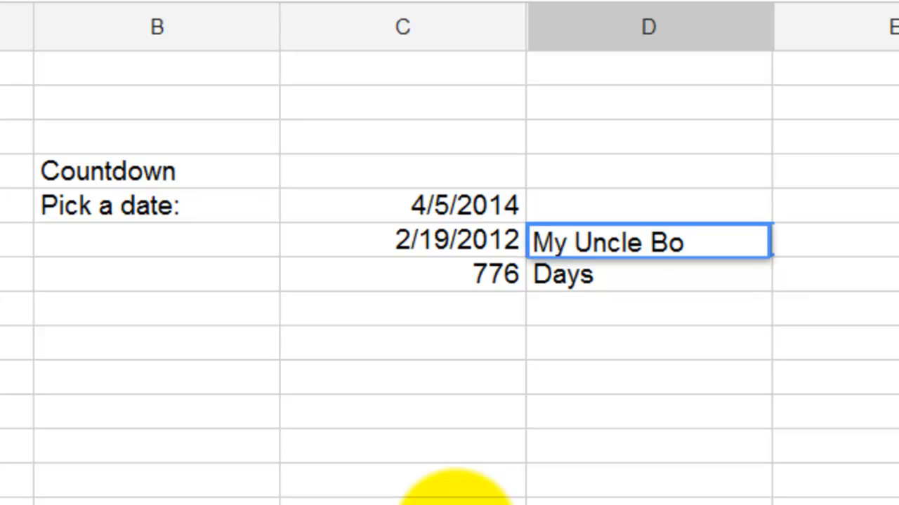
pyautogui.write("b's Bir")
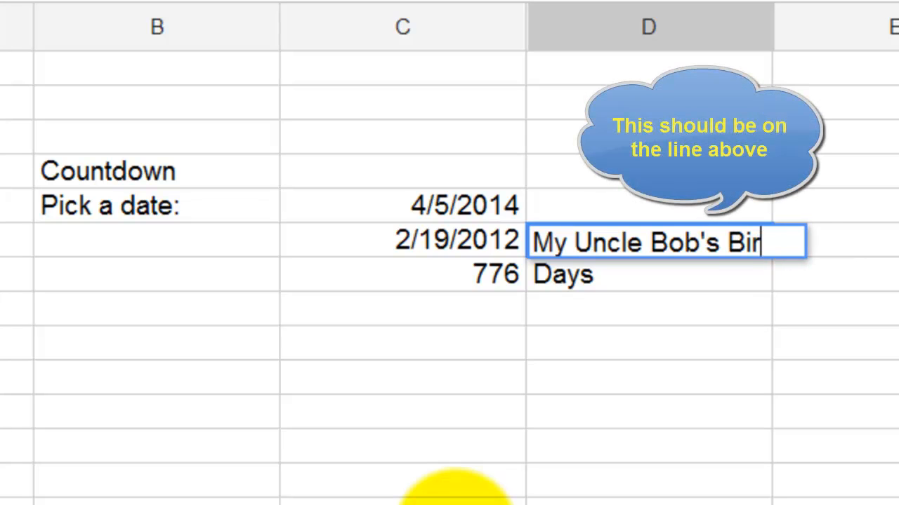
pyautogui.write('thdaY')
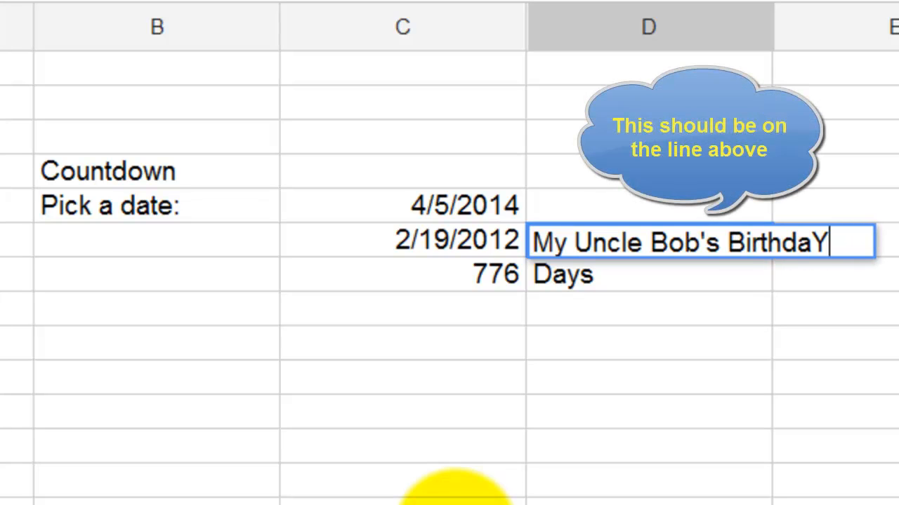
pyautogui.press('BackSpace')
pyautogui.write('y')
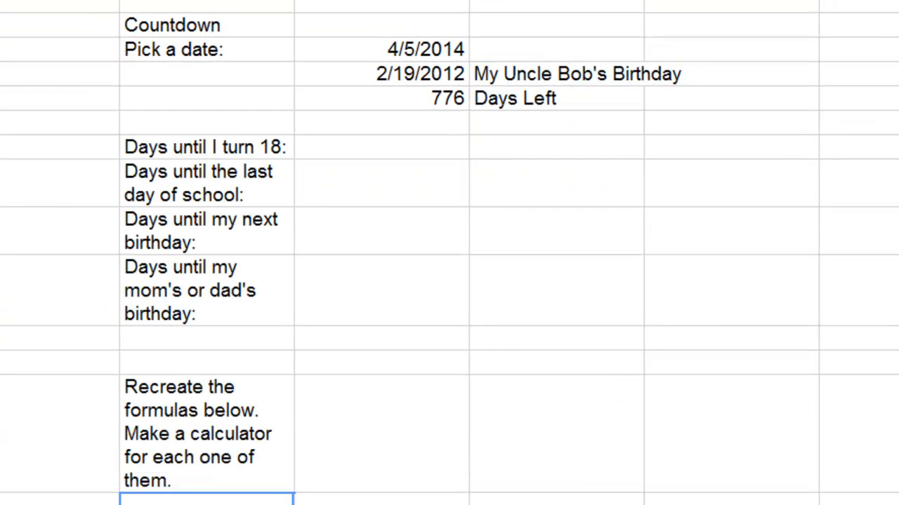
# Step: Rename Sheet2 as "Calculator"
pyautogui.rightClick(225, 502)
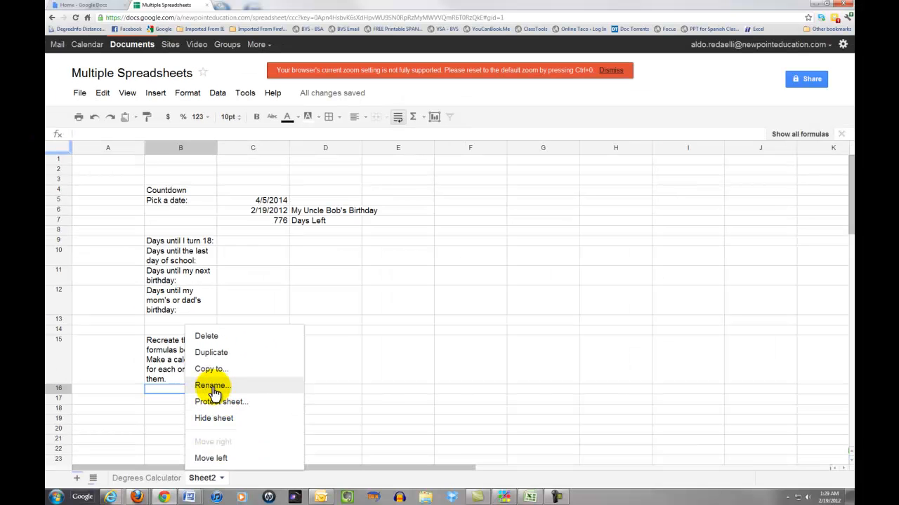
pyautogui.click(284, 496)
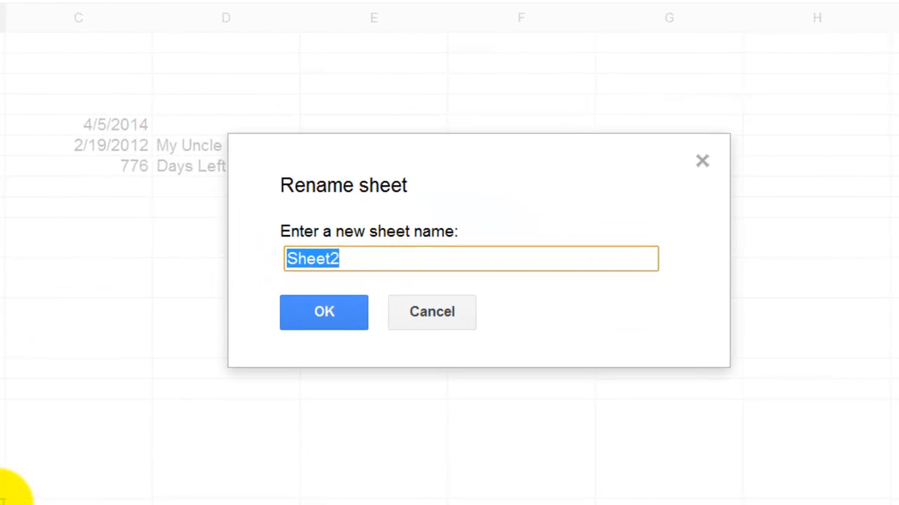
pyautogui.write('Cal')
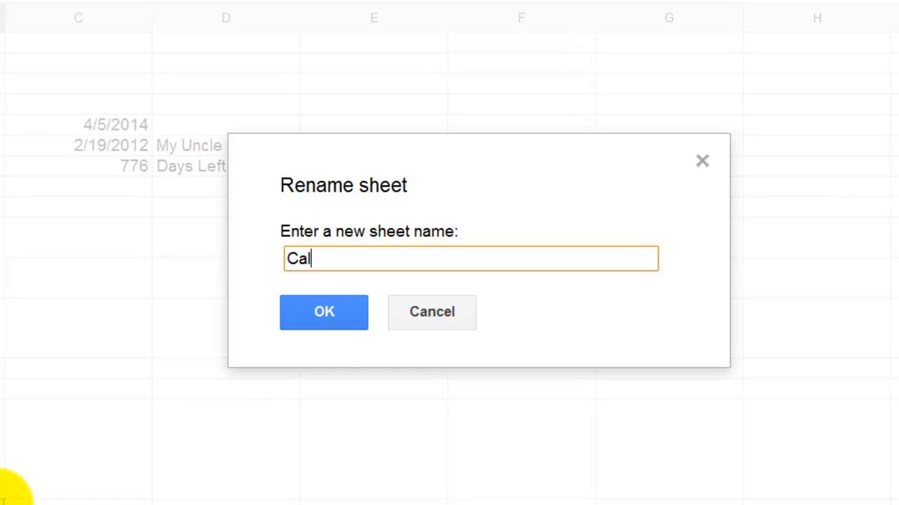
pyautogui.write('culator')
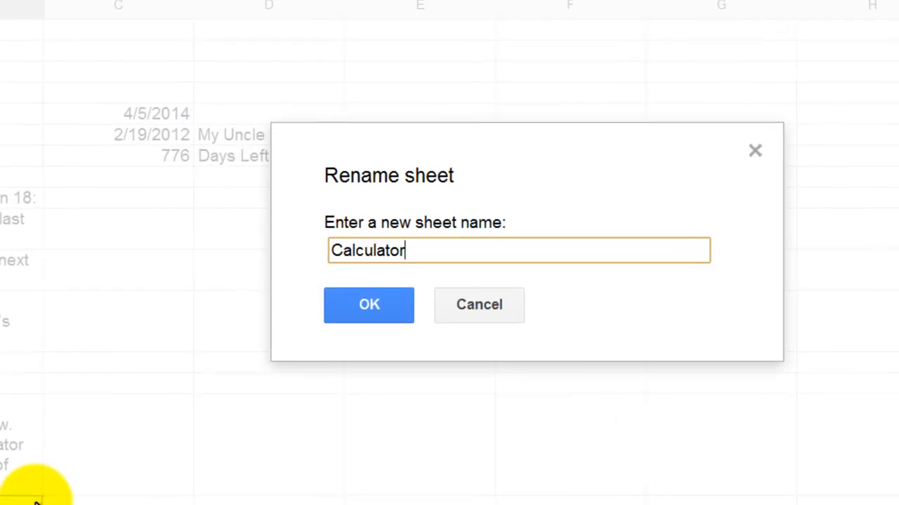
pyautogui.press('Return')
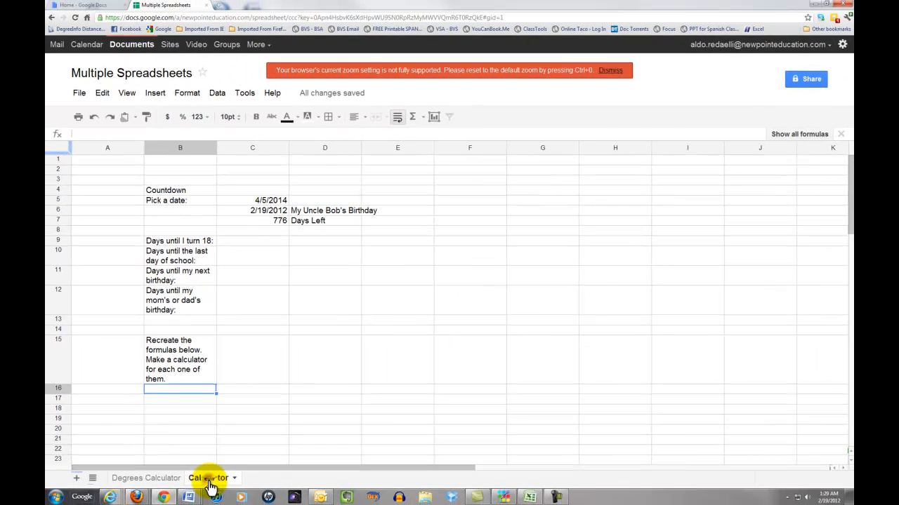
# Step: Rename the second sheet as "Countdown"
pyautogui.click(204, 478)
pyautogui.click(219, 385)
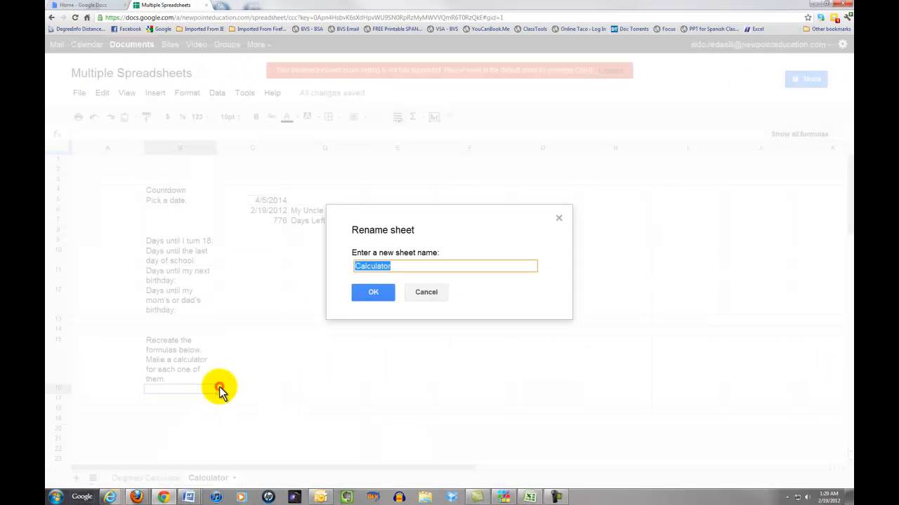
pyautogui.write('Countdow')
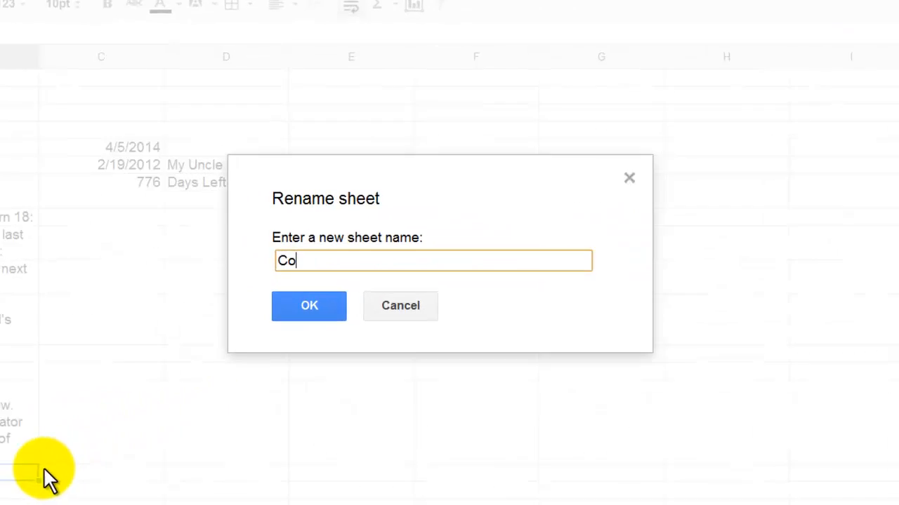
pyautogui.write('n')
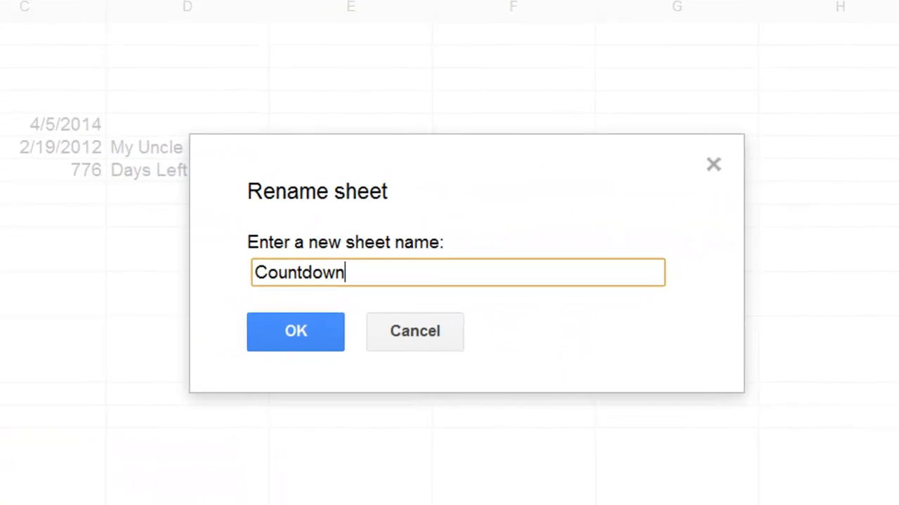
pyautogui.press('Return')
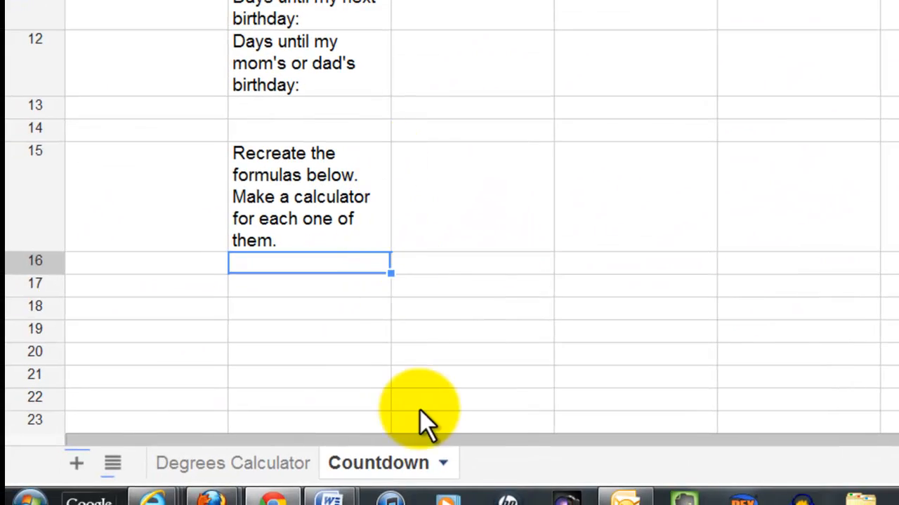
# Step: Add a third sheet after Countdown and enter the title "What if???" in its cell B3
pyautogui.click(79, 465)
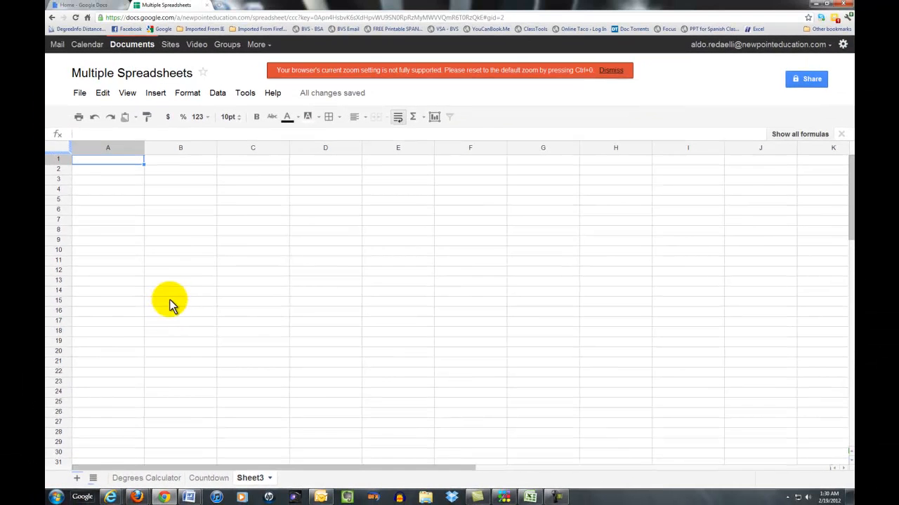
pyautogui.click(173, 179)
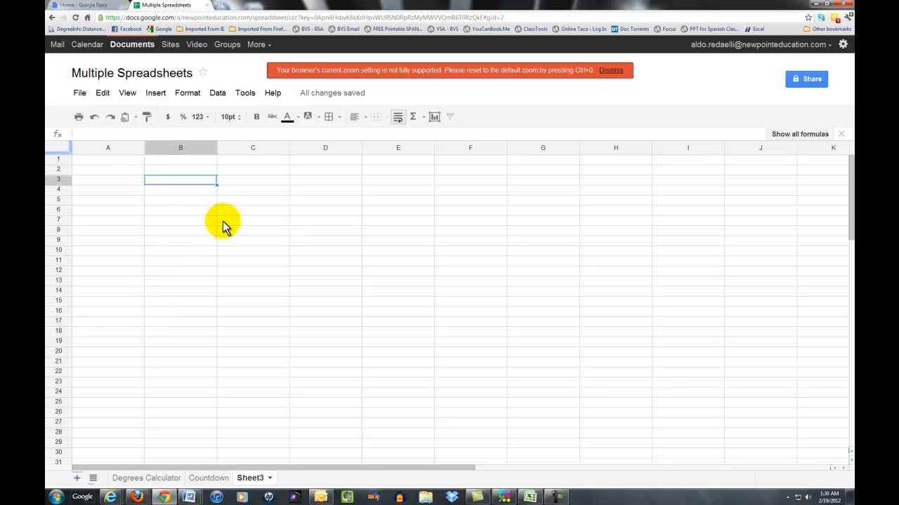
pyautogui.write('What o')
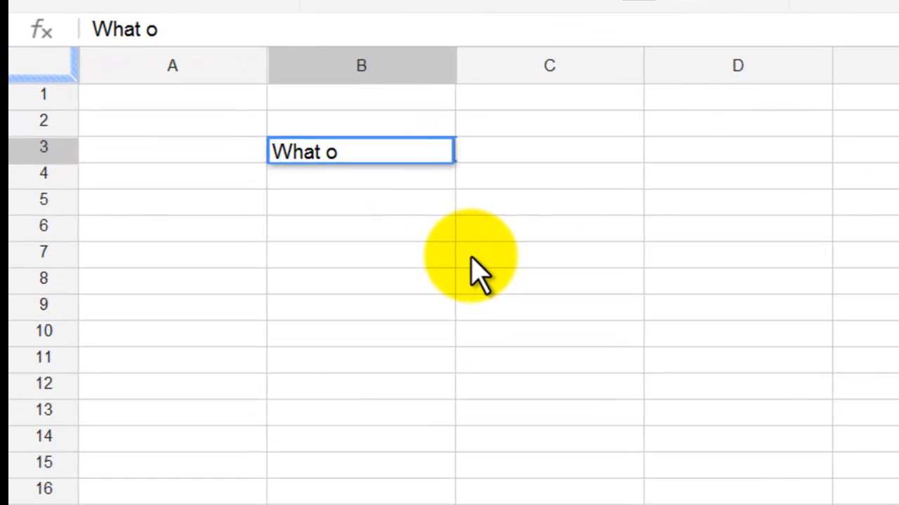
pyautogui.press('BackSpace')
pyautogui.write('if???')
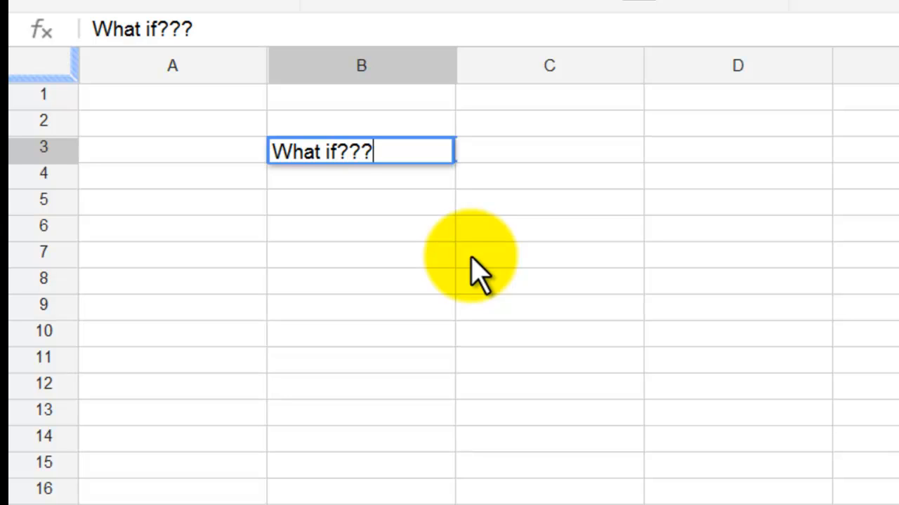
pyautogui.press('Return')
pyautogui.press('Return')
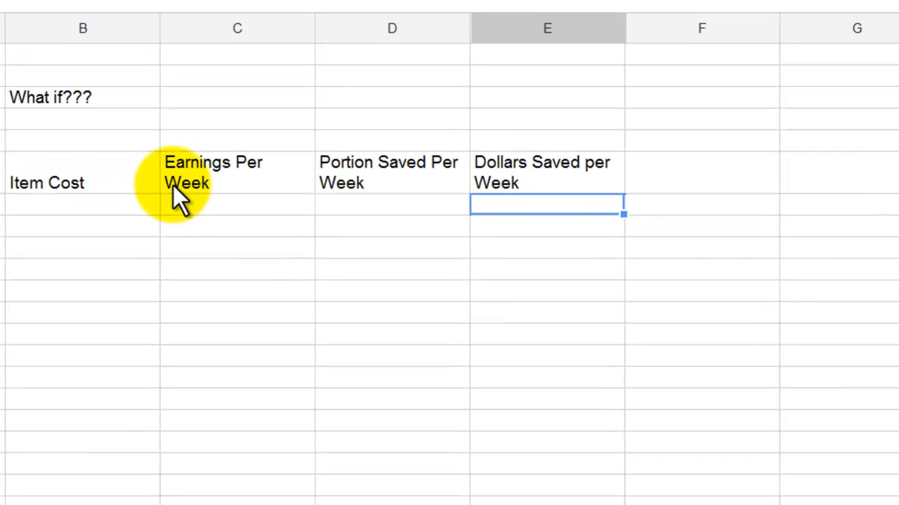
# Step: Enter the column heading "Amount Saved" in cell F6, beside the Dollars Saved per Week heading
pyautogui.press('Right')
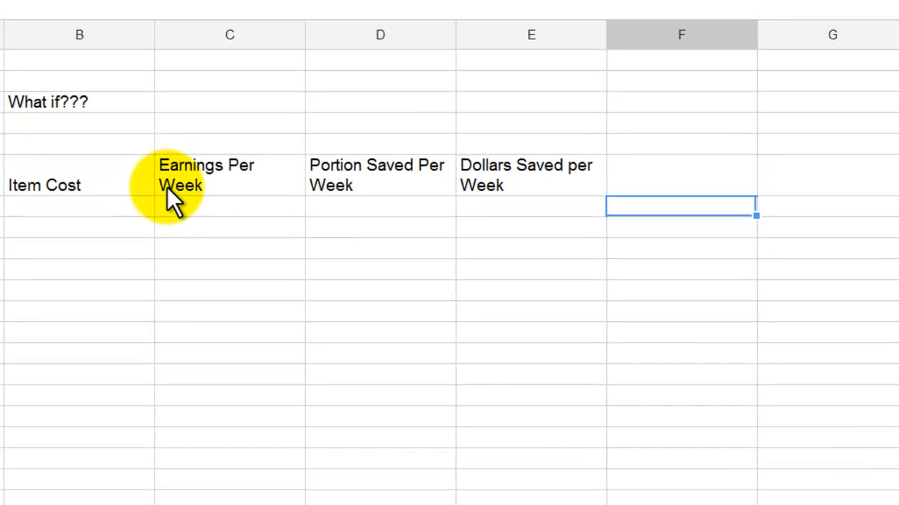
pyautogui.press('Up')
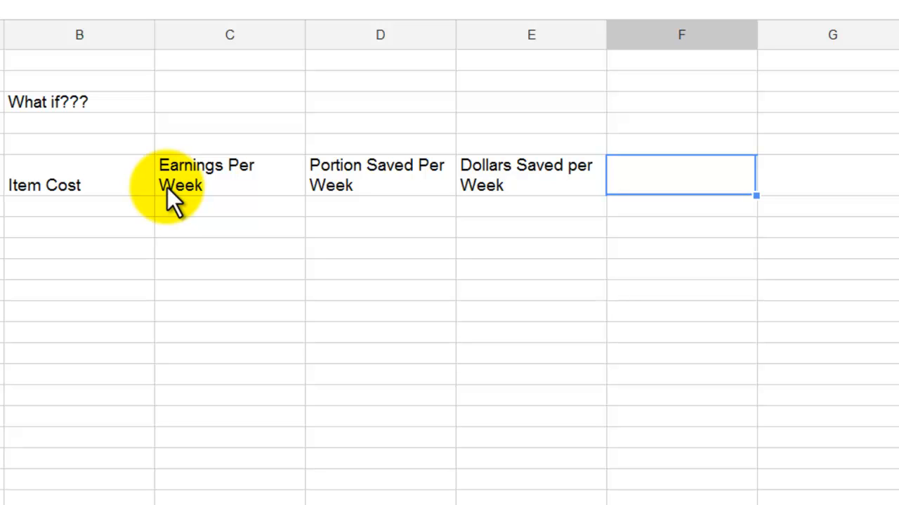
pyautogui.write('Amoun')
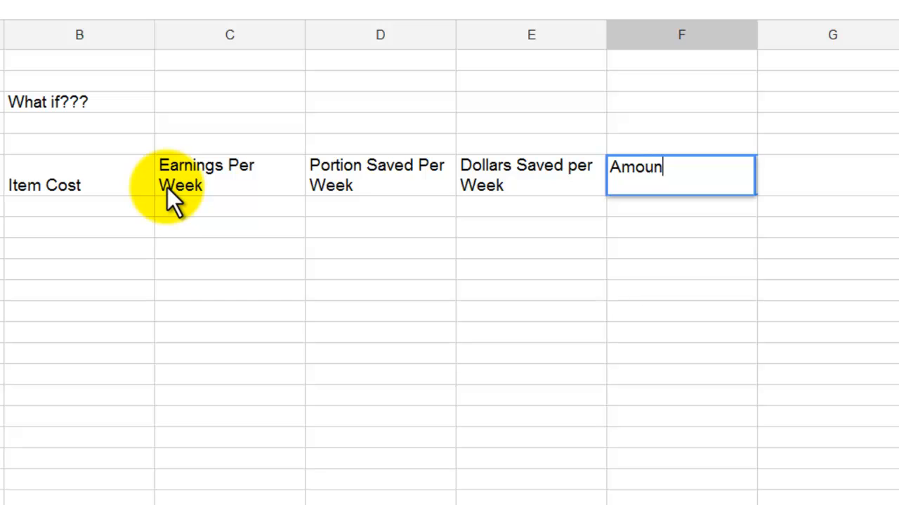
pyautogui.write('t Save')
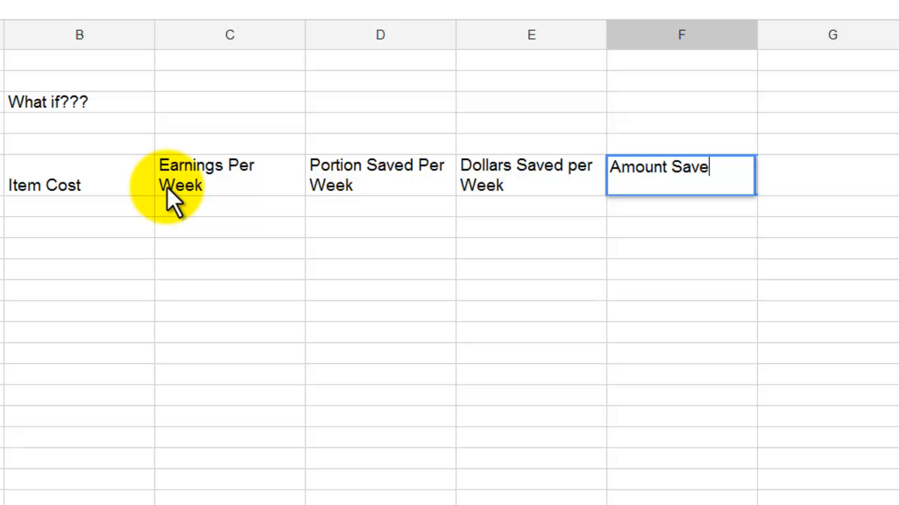
pyautogui.write('d')
pyautogui.press('Return')
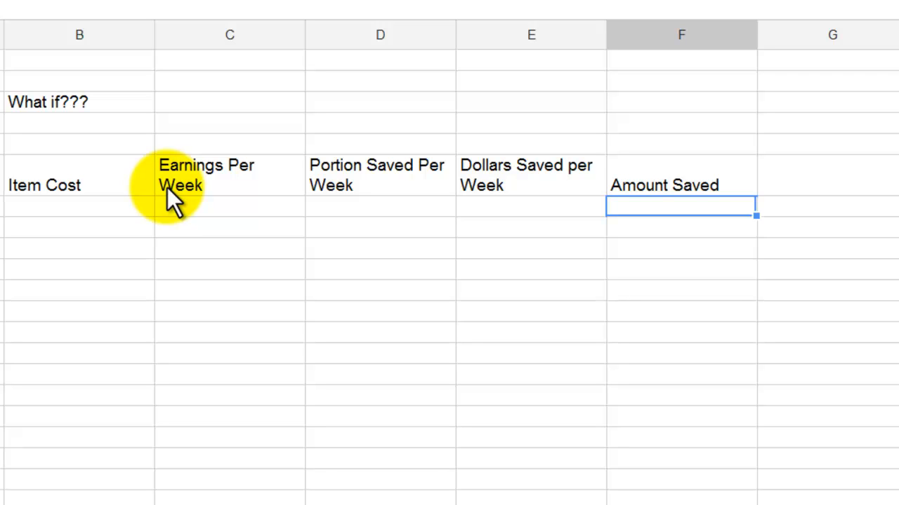
# Step: Enter the formula =C8*D8 in cell E8 to calculate the dollars saved per week
pyautogui.press('Return')
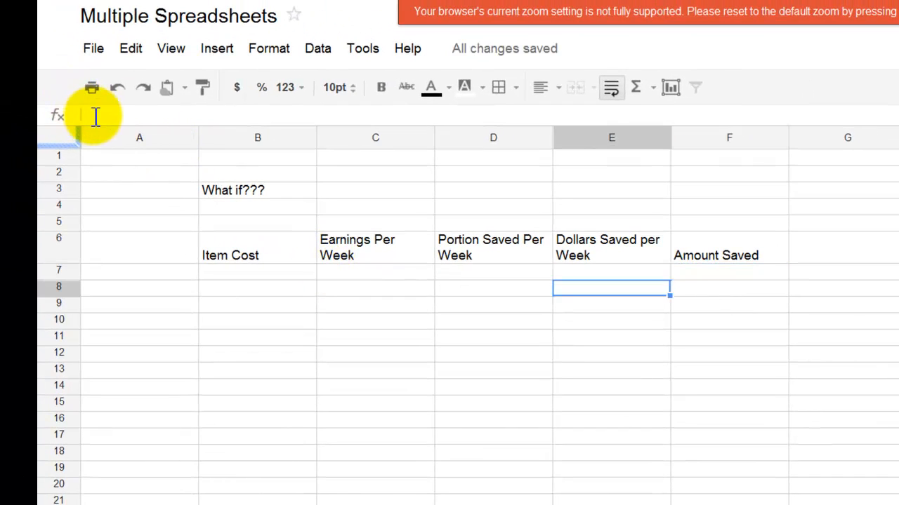
pyautogui.click(94, 117)
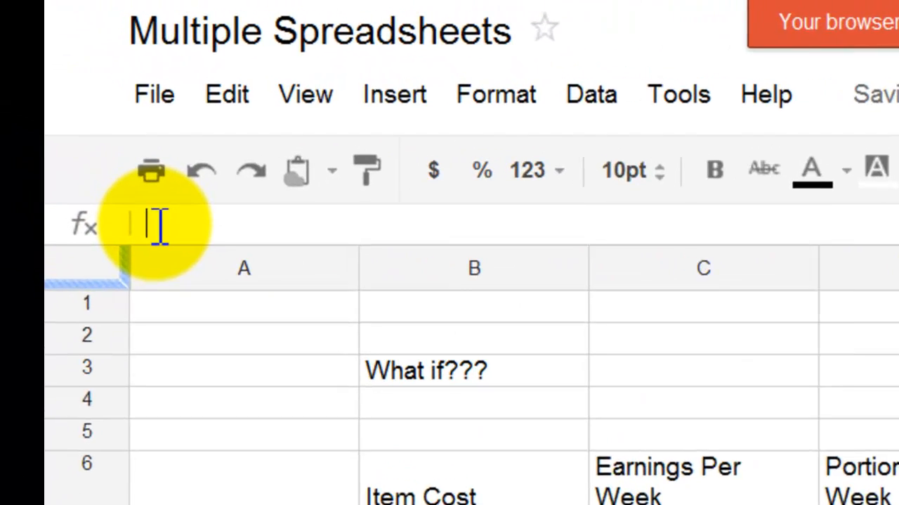
pyautogui.write('=')
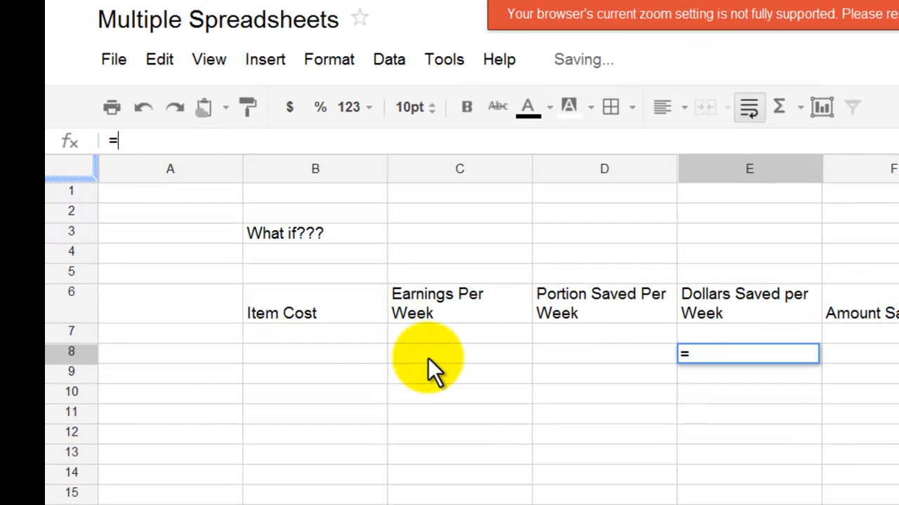
pyautogui.click(427, 358)
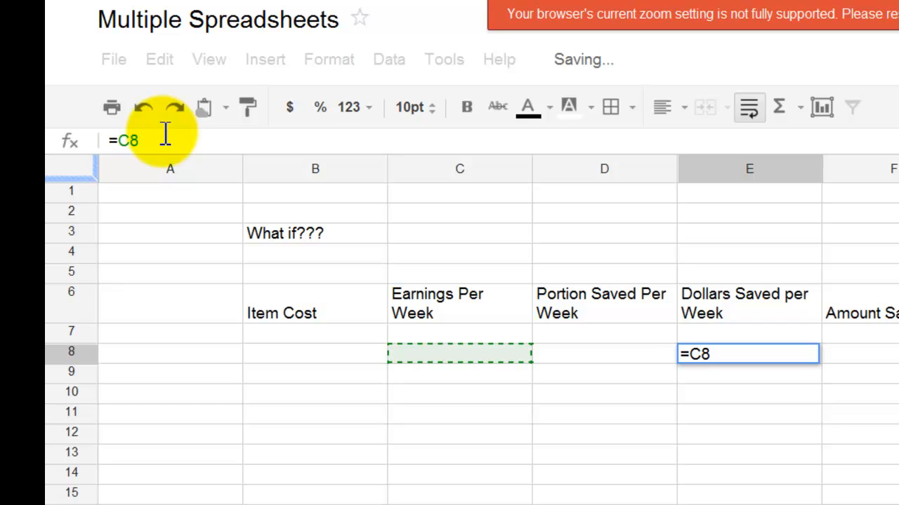
pyautogui.write('*')
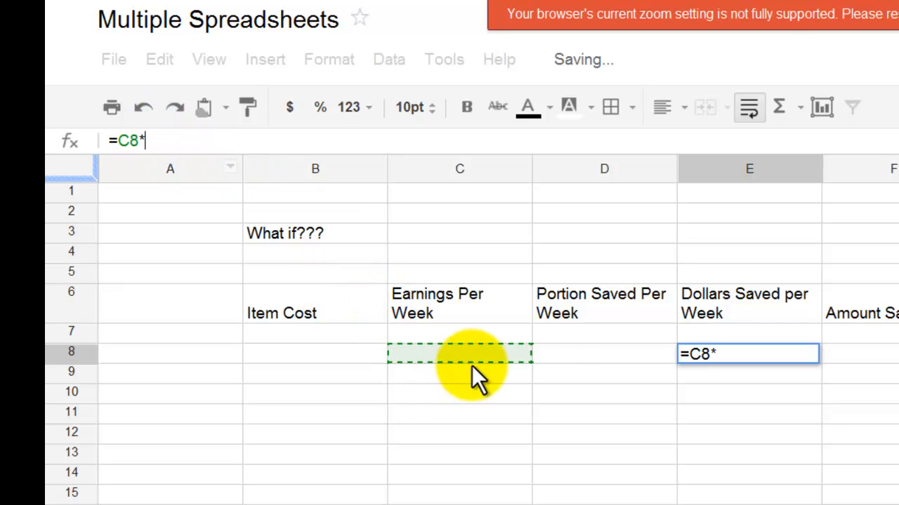
pyautogui.click(557, 349)
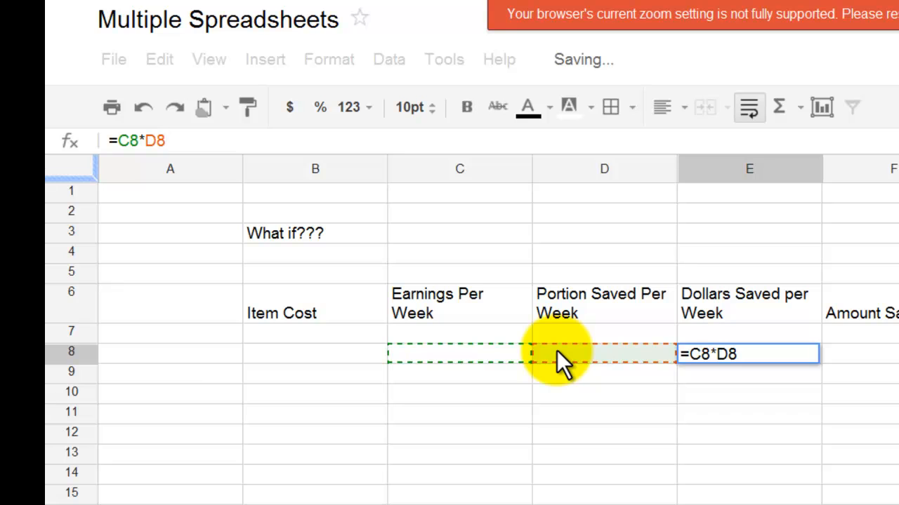
pyautogui.press('Return')
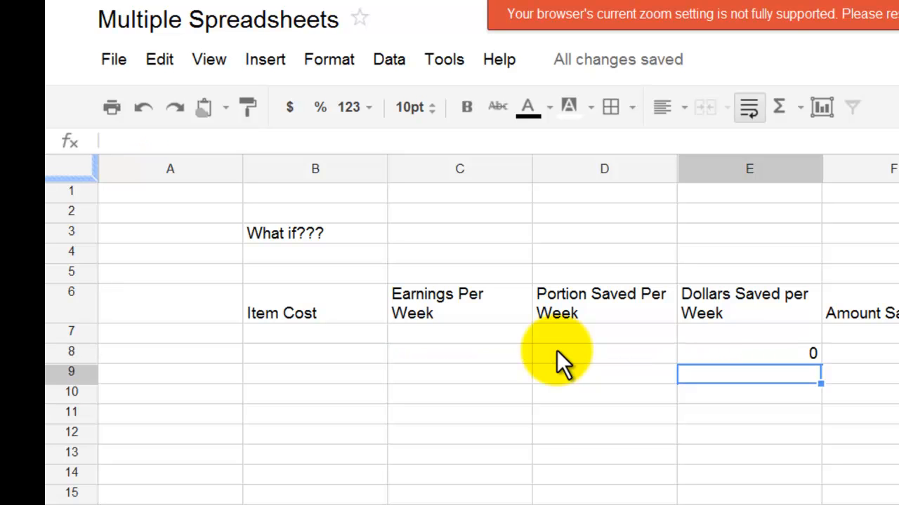
# Step: Enter a starting value of 0 in cell F7, directly under the Amount Saved heading
pyautogui.press('Up')
pyautogui.press('Right')
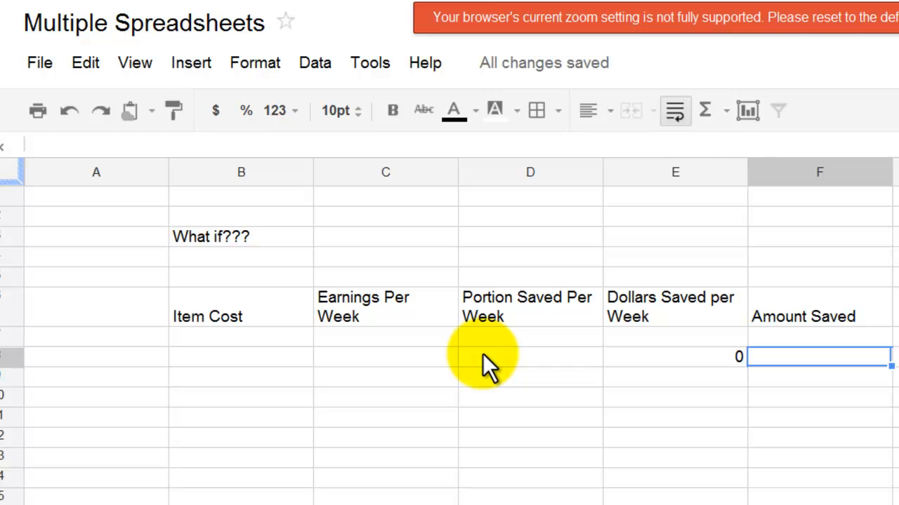
pyautogui.click(777, 337)
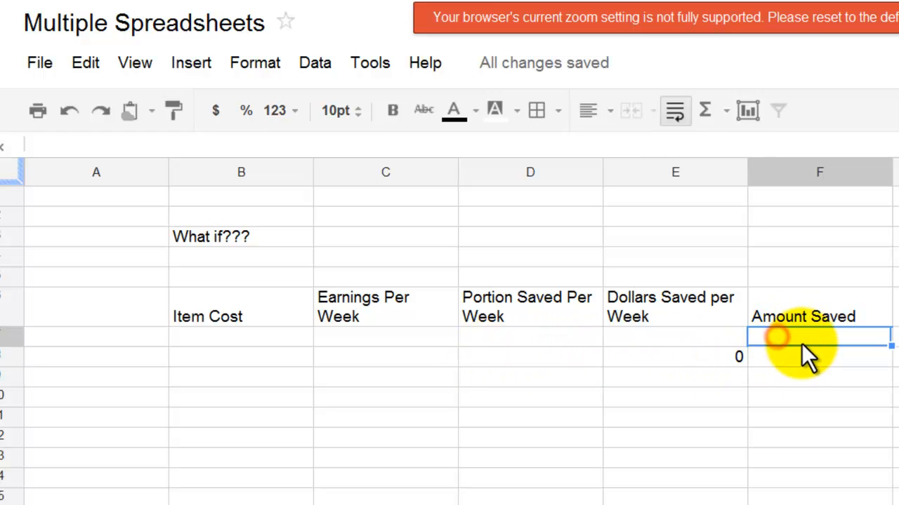
pyautogui.write('0')
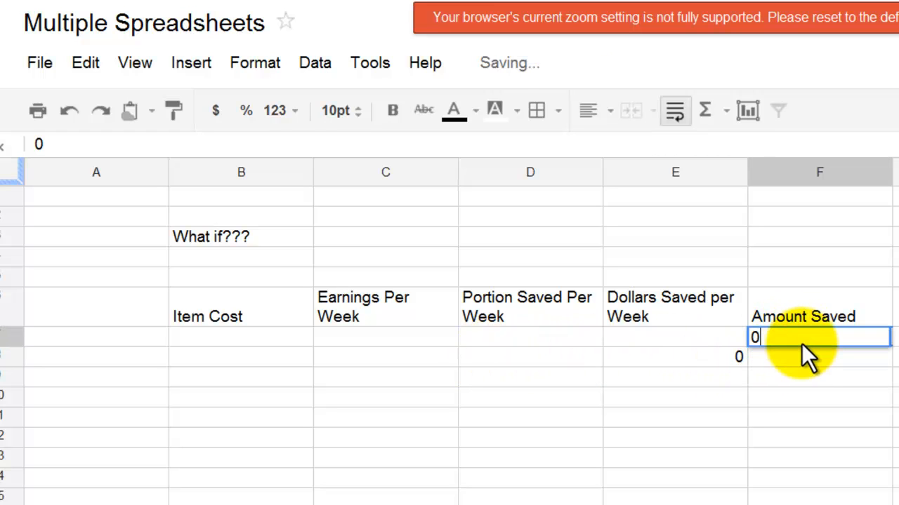
pyautogui.press('Return')
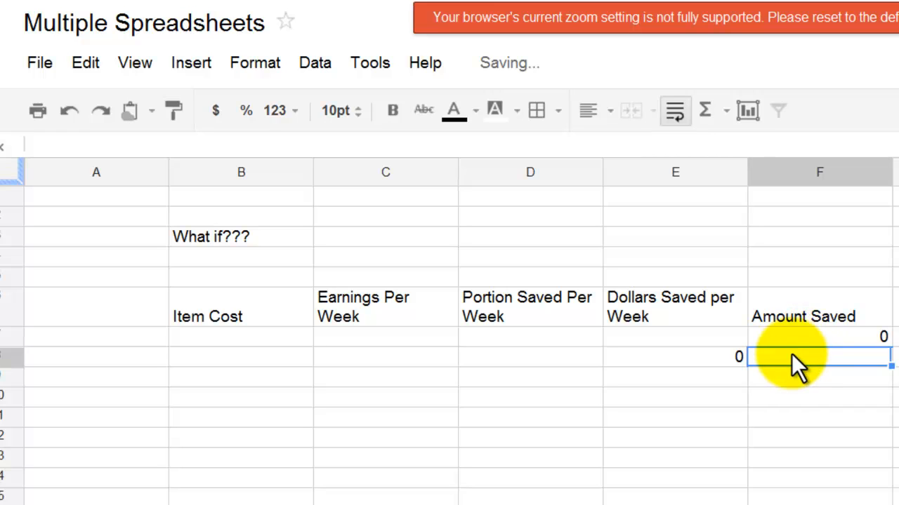
# Step: Enter the running-total formula =F7+E8 in cell F8 of the Amount Saved column
pyautogui.click(69, 144)
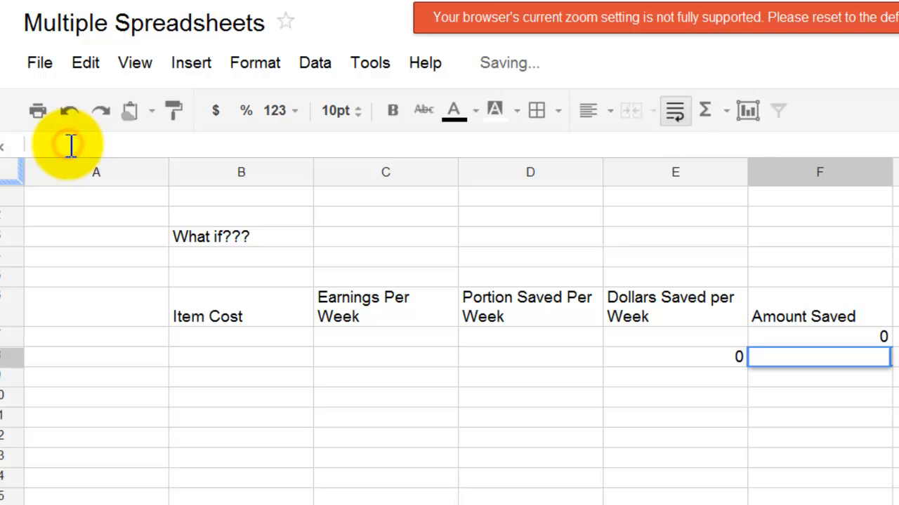
pyautogui.write('=')
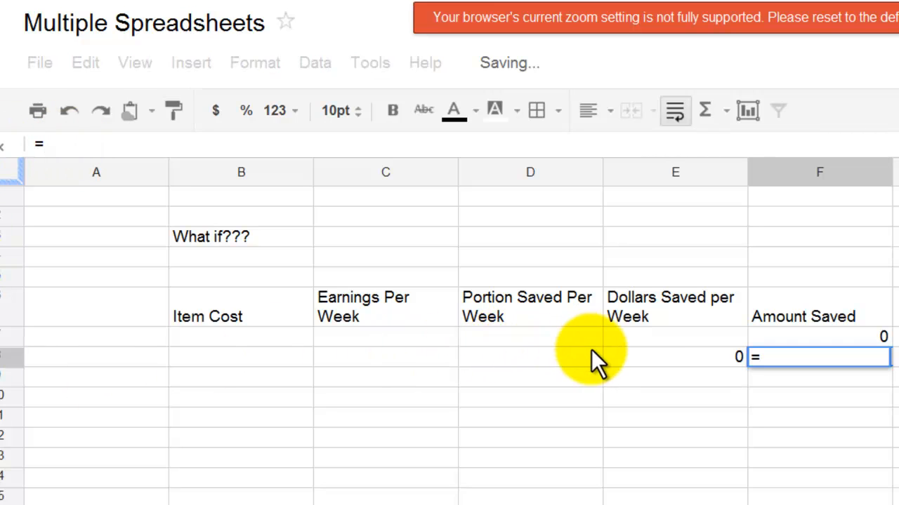
pyautogui.click(658, 360)
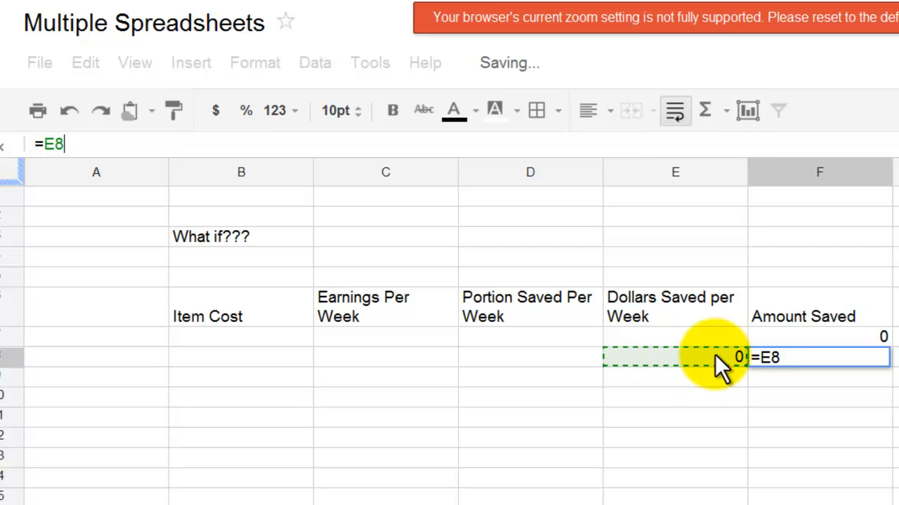
pyautogui.click(774, 335)
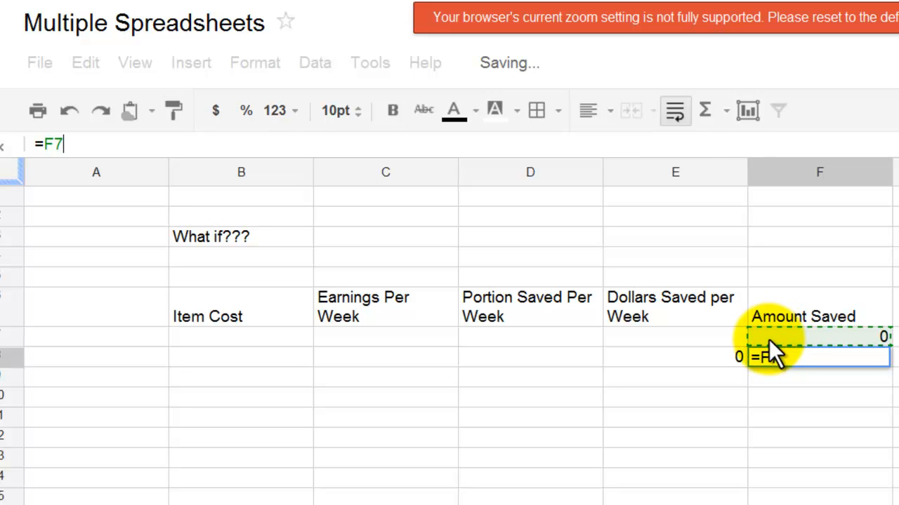
pyautogui.write('+')
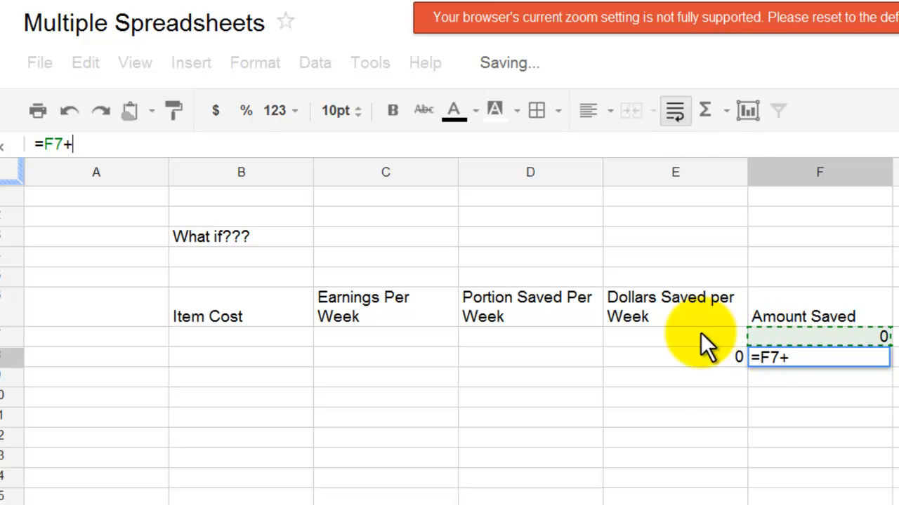
pyautogui.click(679, 359)
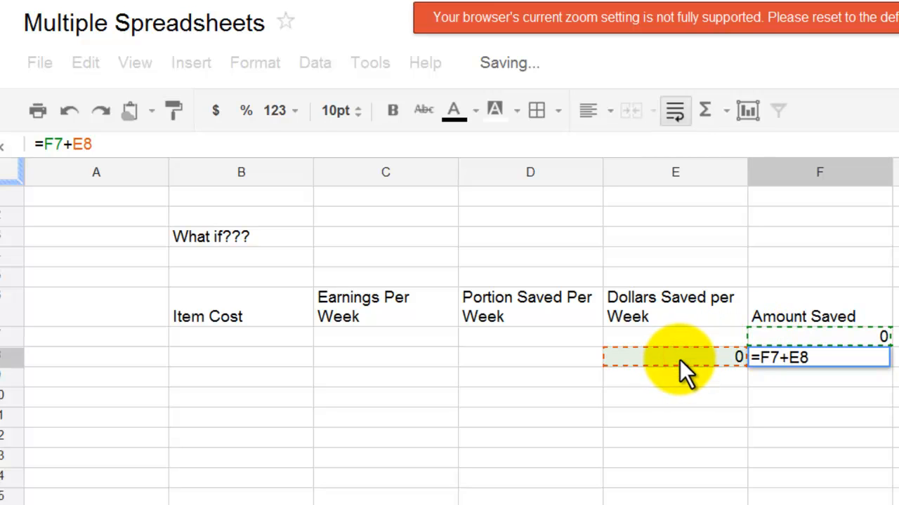
pyautogui.press('Return')
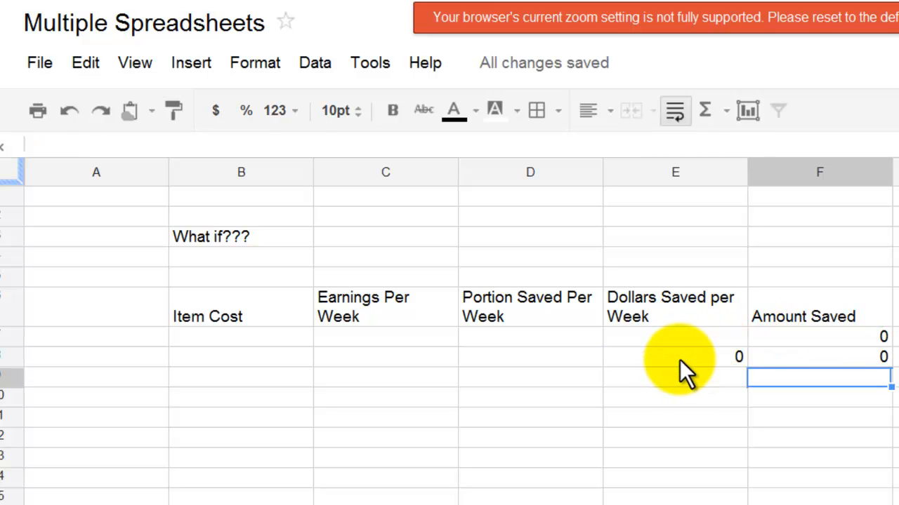
# Step: Enter an item cost of $322 in cell B8
pyautogui.press('Left')
pyautogui.press('Left')
pyautogui.press('Left')
pyautogui.press('Left')
pyautogui.press('Left')
pyautogui.press('Up')
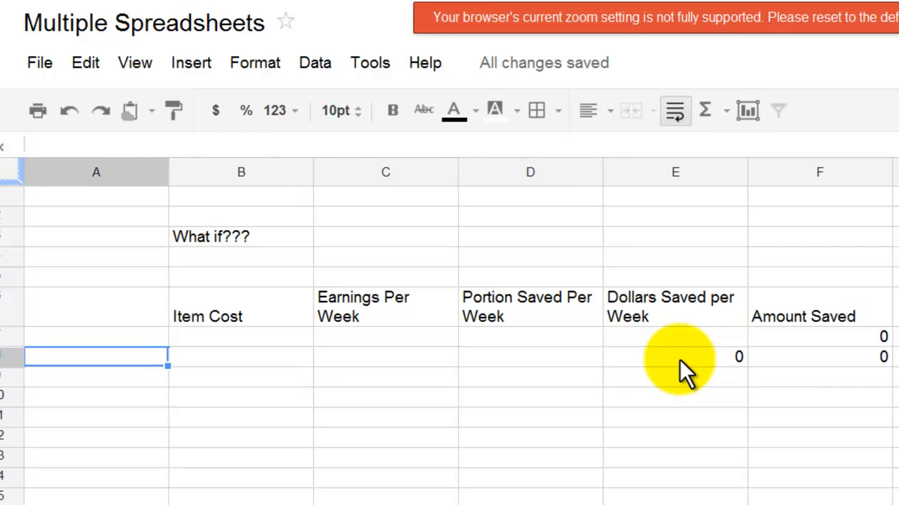
pyautogui.press('Right')
pyautogui.write('$300')
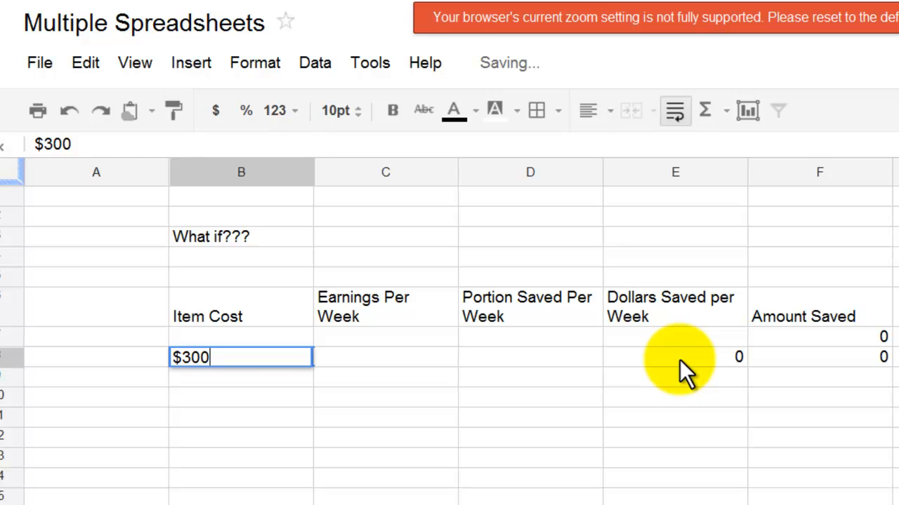
pyautogui.press('BackSpace')
pyautogui.press('BackSpace')
pyautogui.write('22')
pyautogui.press('Tab')
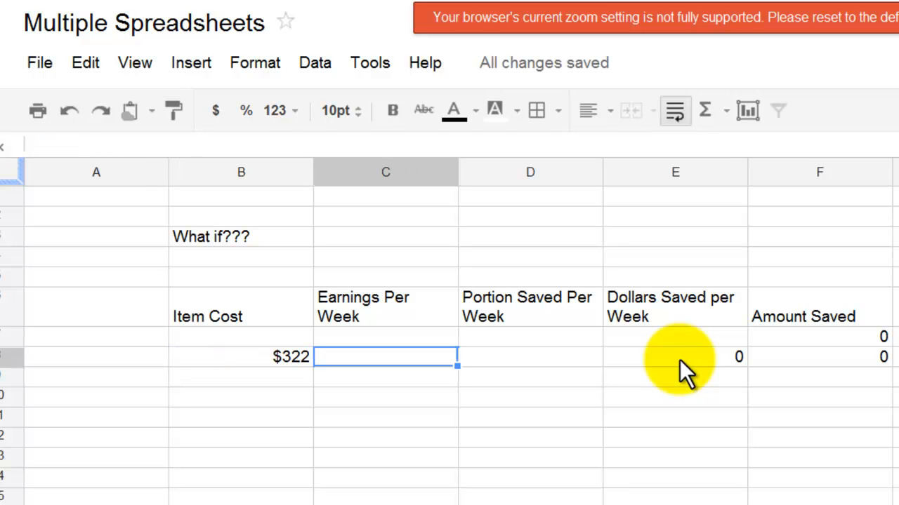
# Step: Enter 100 as the weekly earnings in C8 and .08 as the portion saved in D8
pyautogui.write('100')
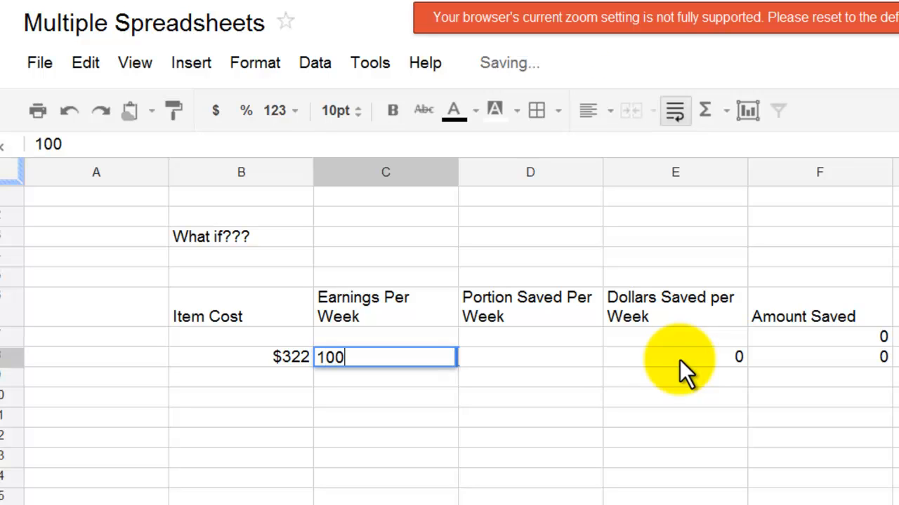
pyautogui.press('Tab')
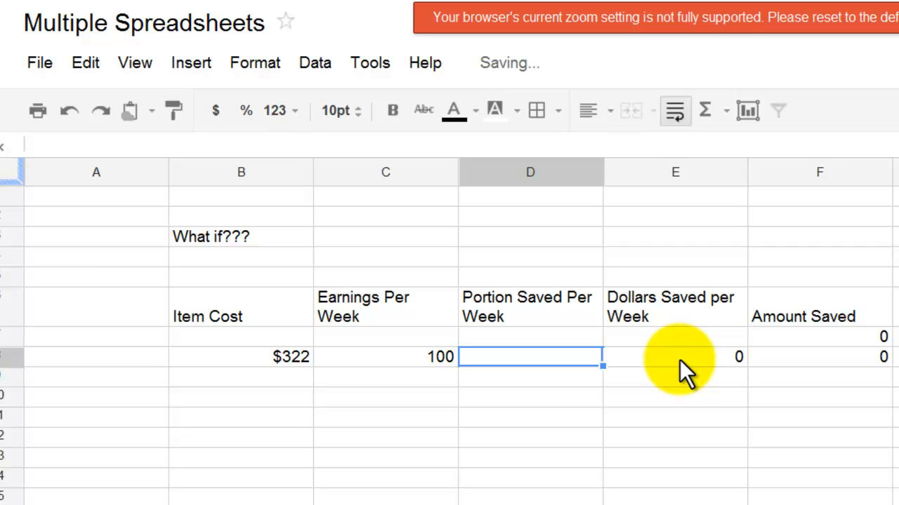
pyautogui.write('.08')
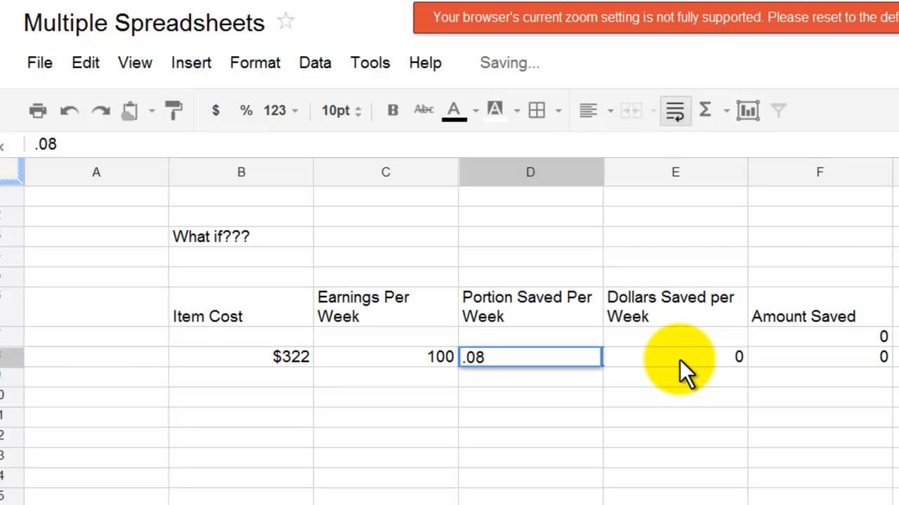
pyautogui.press('Tab')
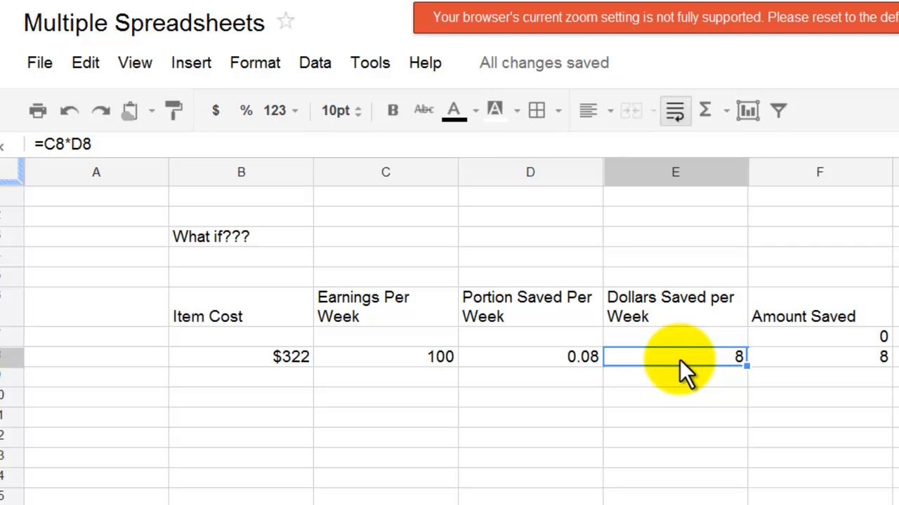
# Step: Fill the Dollars Saved per Week and Amount Saved formulas and the item cost down from row 8 through row 22
pyautogui.press('Down')
pyautogui.press('Left')
pyautogui.press('Left')
pyautogui.press('Left')
pyautogui.press('Right')
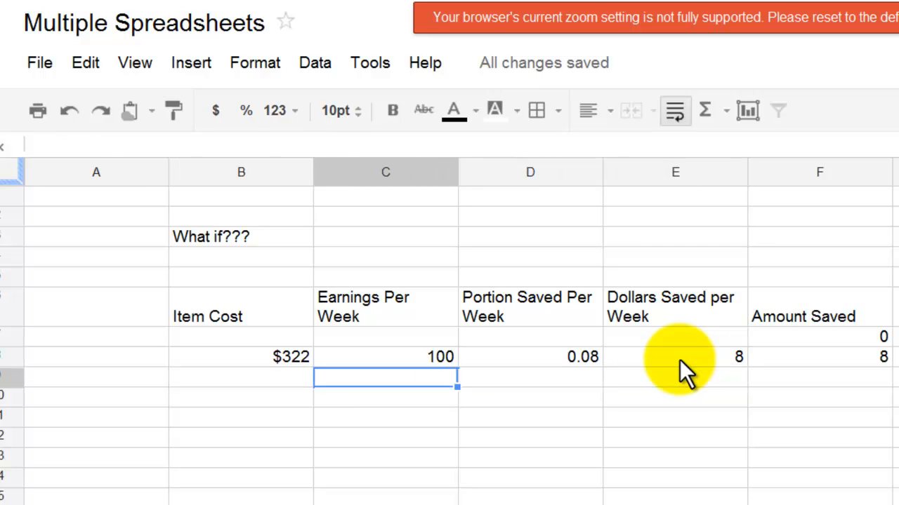
pyautogui.click(778, 359)
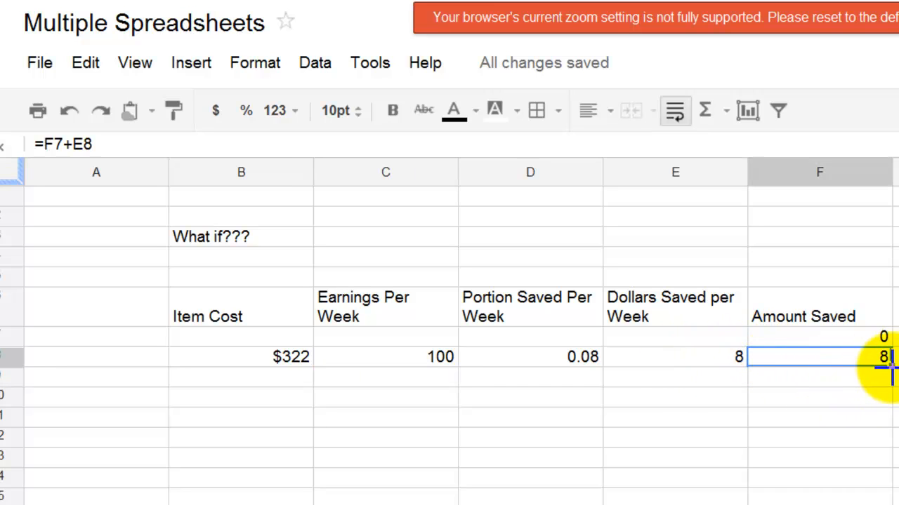
pyautogui.moveTo(890, 367); pyautogui.dragTo(876, 504)
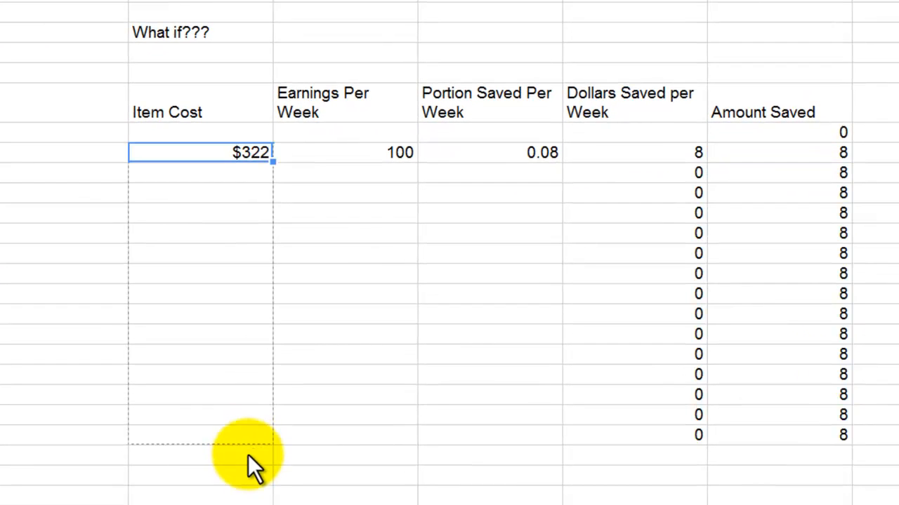
pyautogui.moveTo(248, 454); pyautogui.dragTo(250, 448)
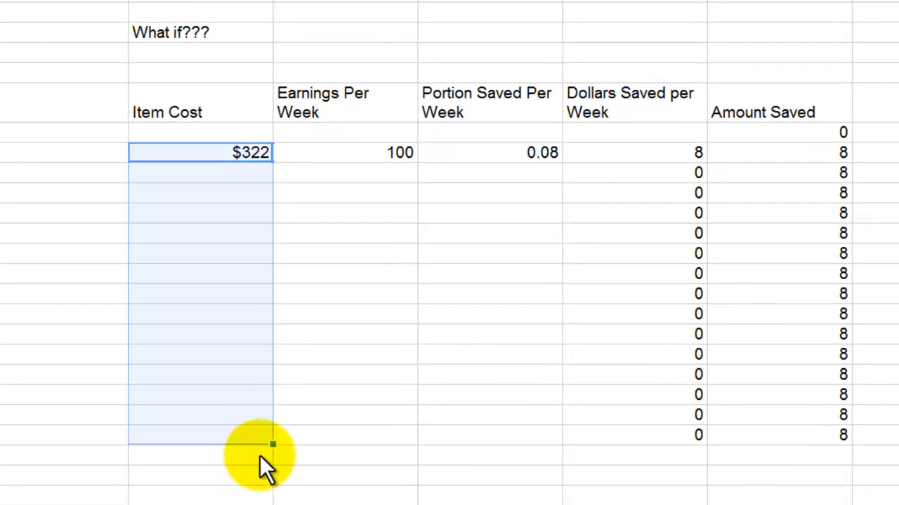
pyautogui.click(377, 171)
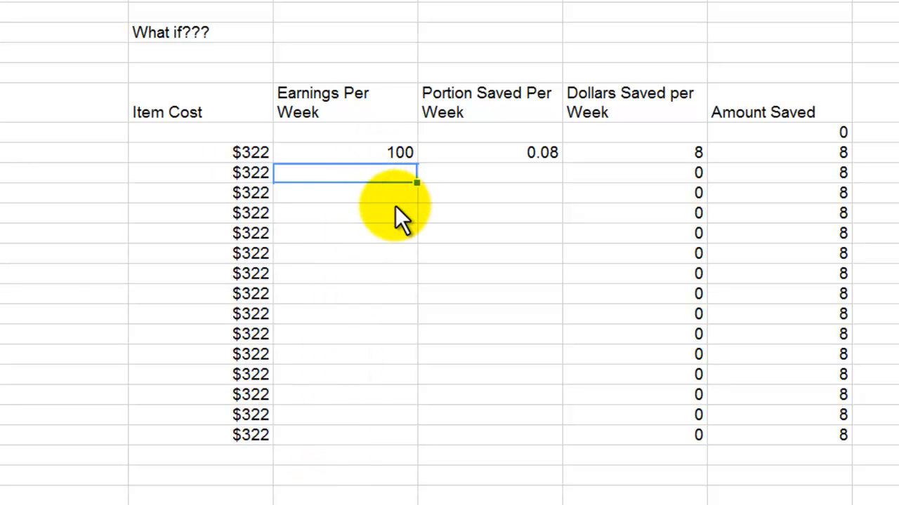
# Step: Enter 125 as the weekly earnings in C9 and .10 as the portion saved in D9
pyautogui.write('125')
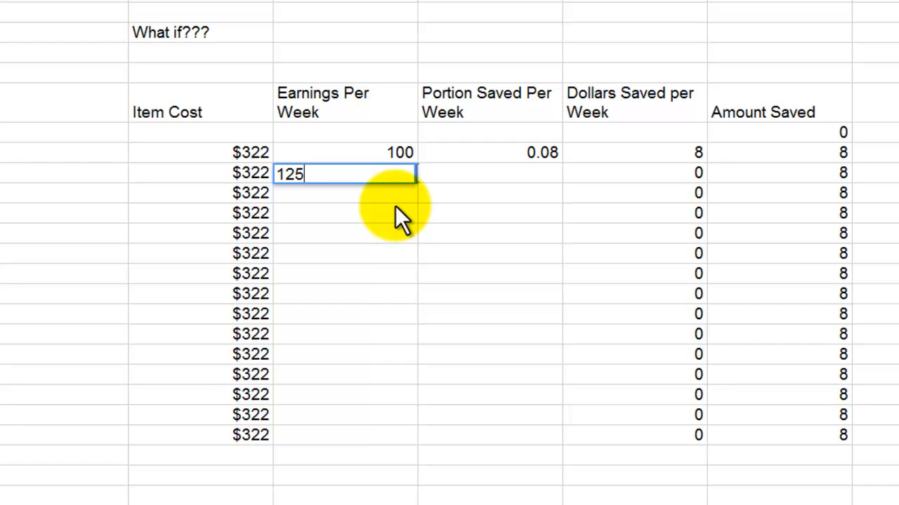
pyautogui.press('Return')
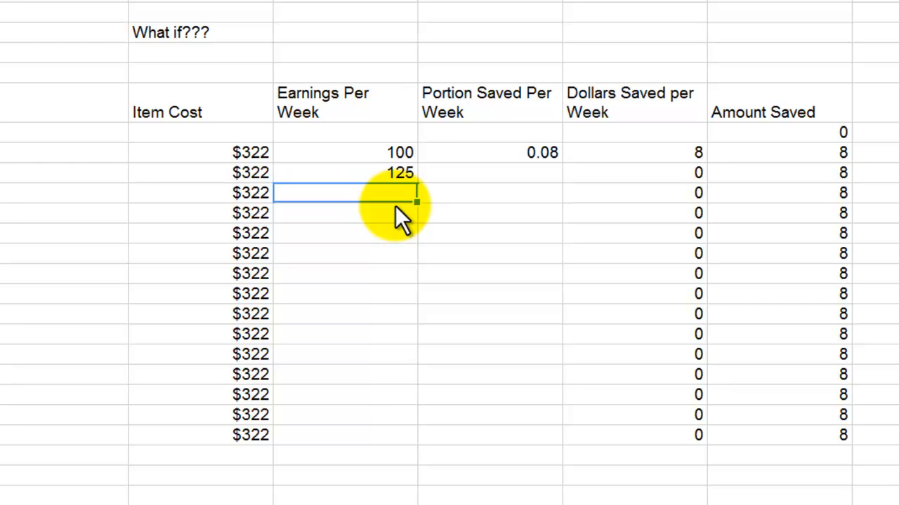
pyautogui.press('Up')
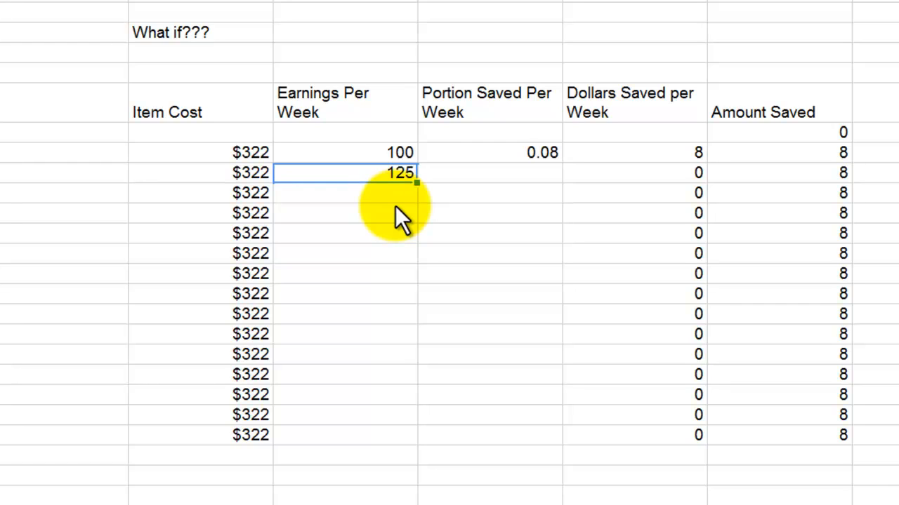
pyautogui.press('Right')
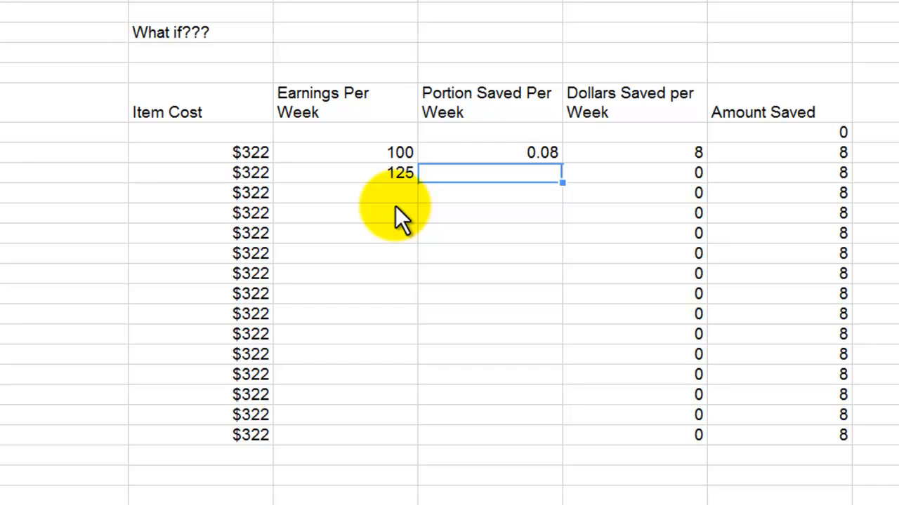
pyautogui.write('.')
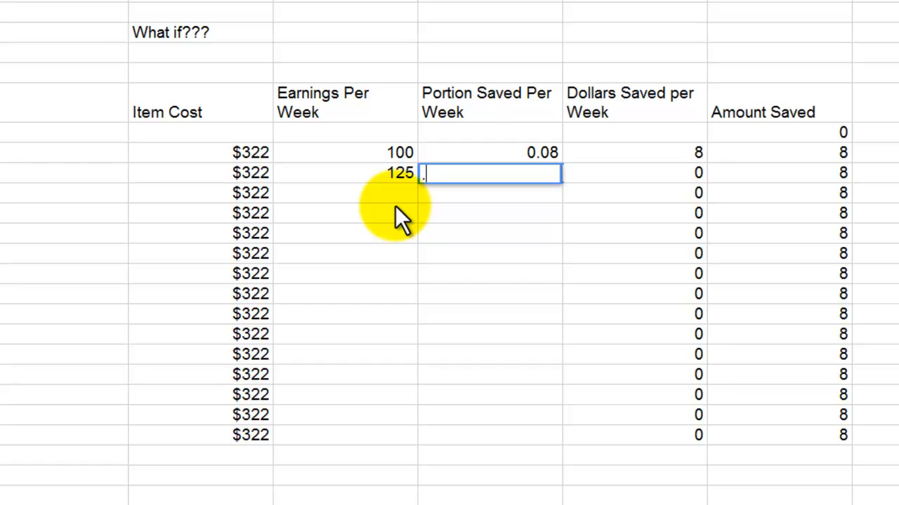
pyautogui.write('10')
pyautogui.press('Return')
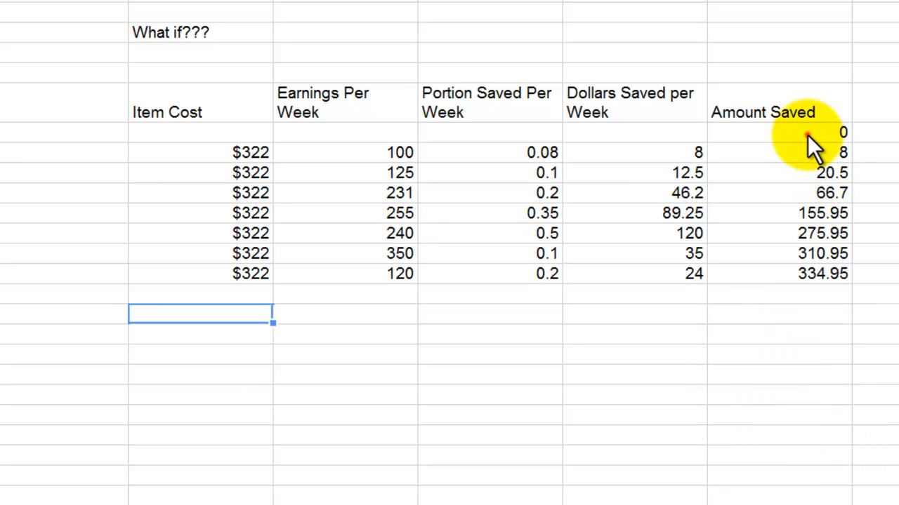
pyautogui.moveTo(807, 135)
pyautogui.mouseDown()
pyautogui.moveTo(816, 268)
pyautogui.moveTo(801, 136)
pyautogui.mouseUp()
pyautogui.click(817, 279)
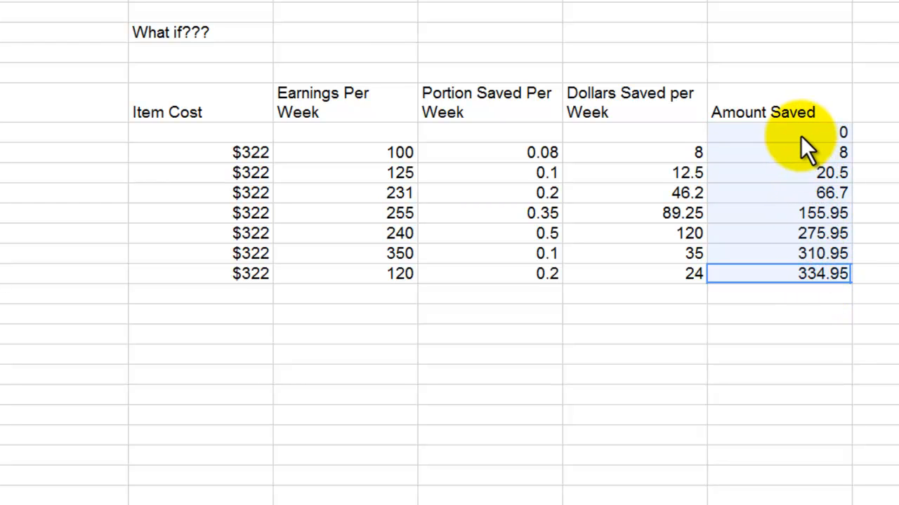
pyautogui.rightClick(805, 172)
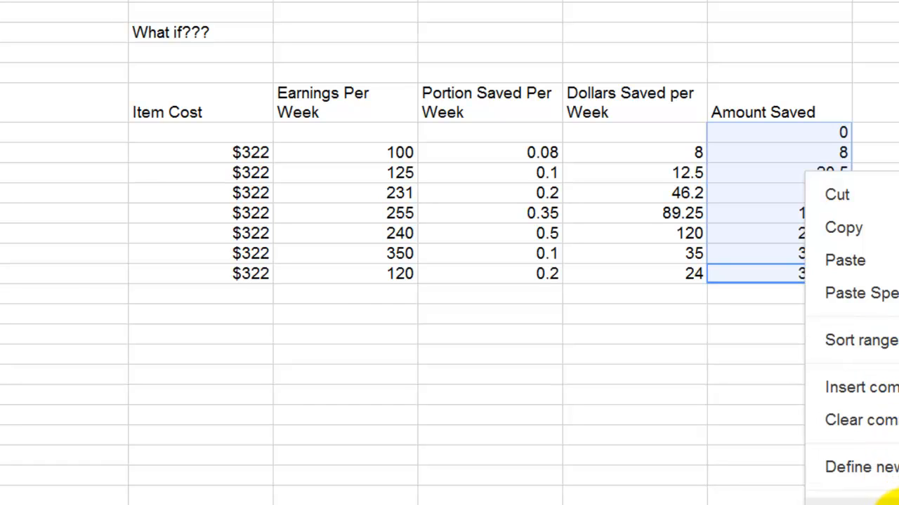
pyautogui.click(761, 436)
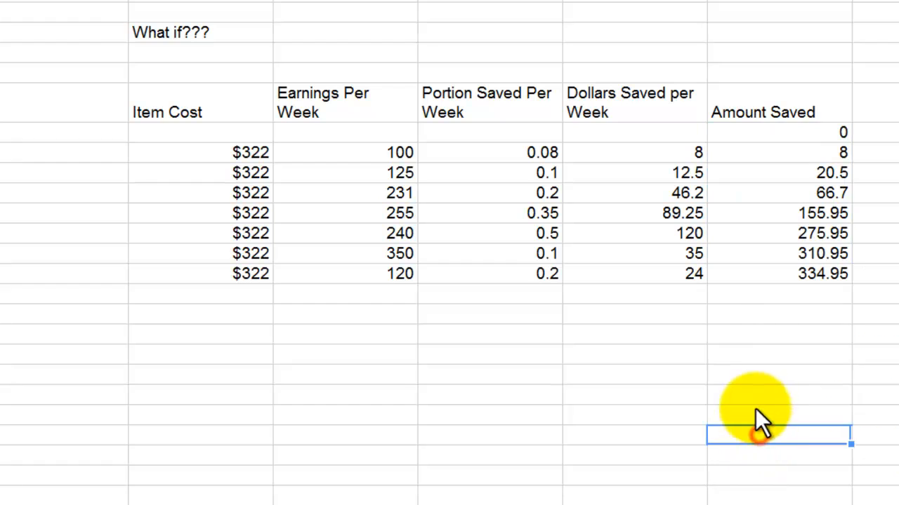
# Step: Format the Amount Saved values in F7:F14 and the Dollars Saved per Week values in E8:E14 as currency
pyautogui.click(792, 266)
pyautogui.moveTo(792, 264); pyautogui.dragTo(783, 122)
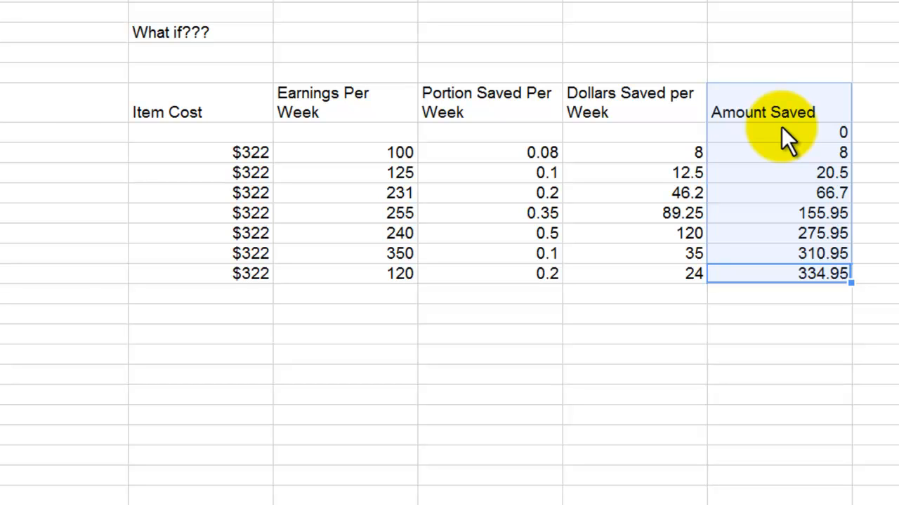
pyautogui.moveTo(782, 133); pyautogui.dragTo(794, 236)
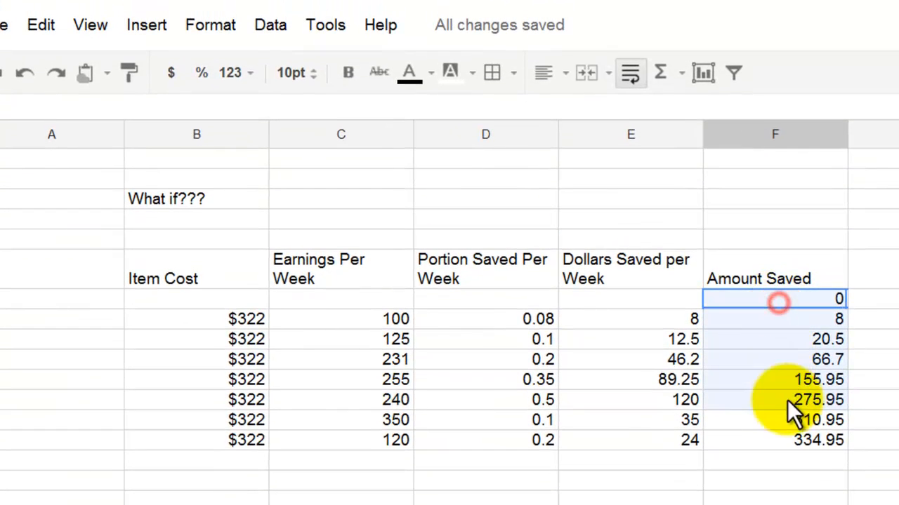
pyautogui.moveTo(787, 399); pyautogui.dragTo(792, 446)
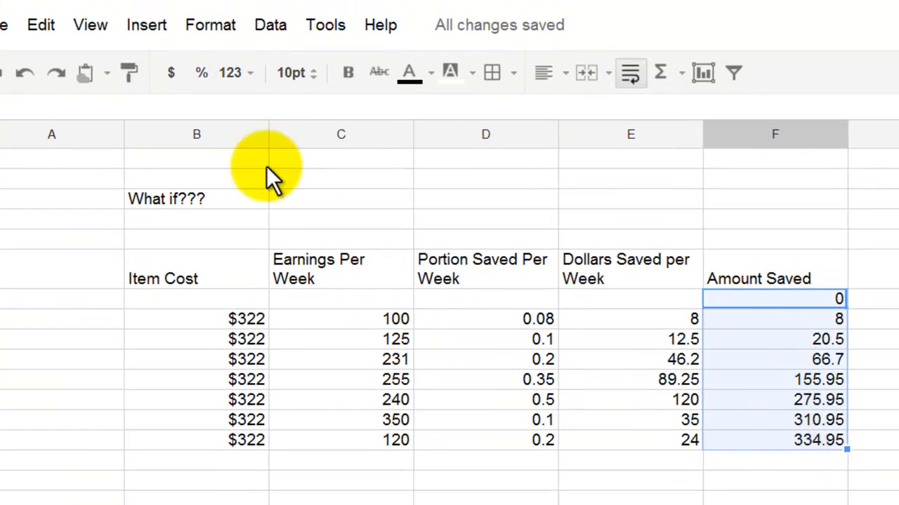
pyautogui.click(170, 72)
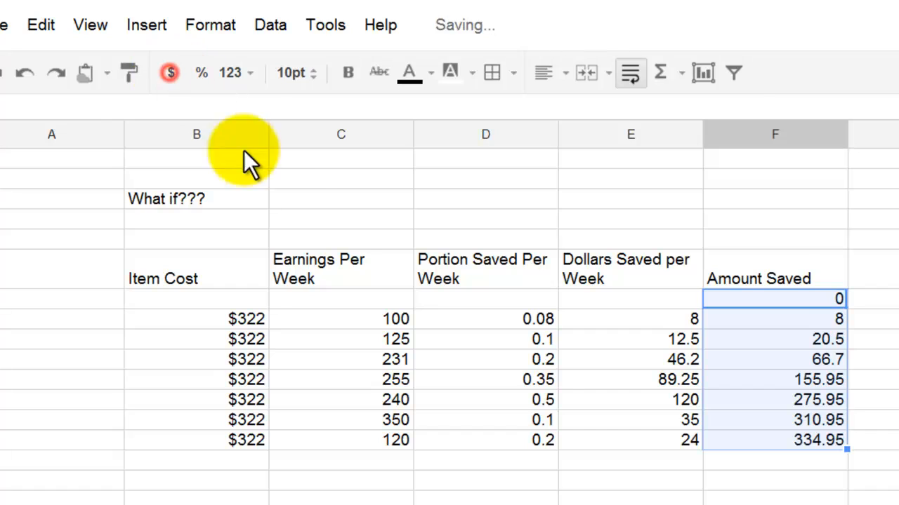
pyautogui.click(645, 318)
pyautogui.moveTo(645, 318); pyautogui.dragTo(642, 420)
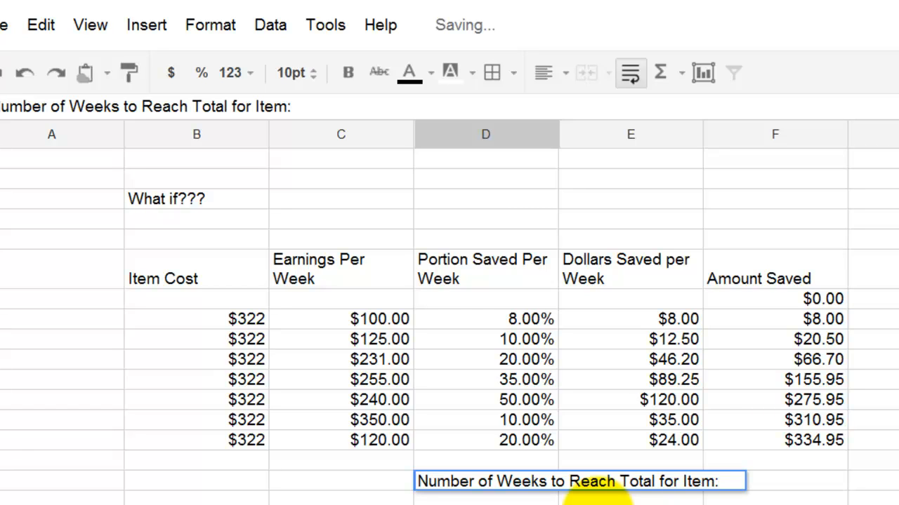
# Step: Shorten the label in D16 to "Number of Weeks to Reach Total:"
pyautogui.press('BackSpace')
pyautogui.press('BackSpace')
pyautogui.press('BackSpace')
pyautogui.press('BackSpace')
pyautogui.press('BackSpace')
pyautogui.press('BackSpace')
pyautogui.press('BackSpace')
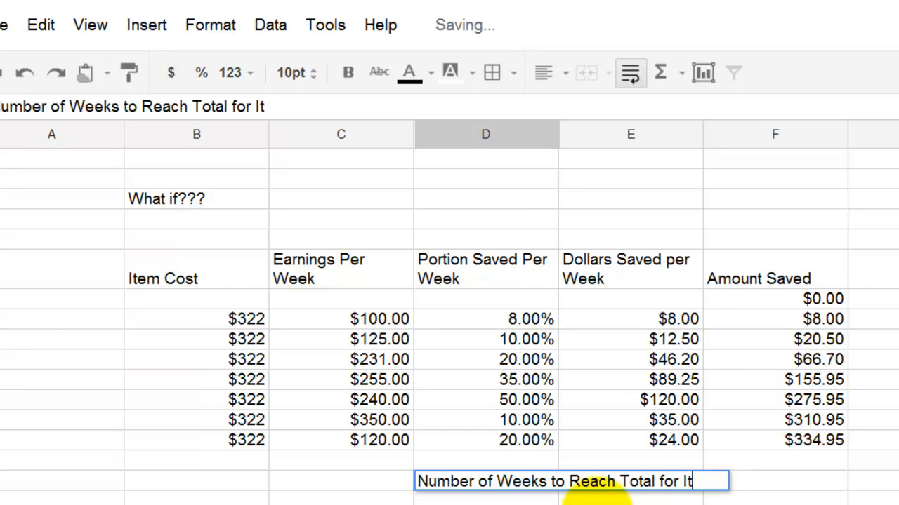
pyautogui.press('BackSpace')
pyautogui.press('BackSpace')
pyautogui.press('BackSpace')
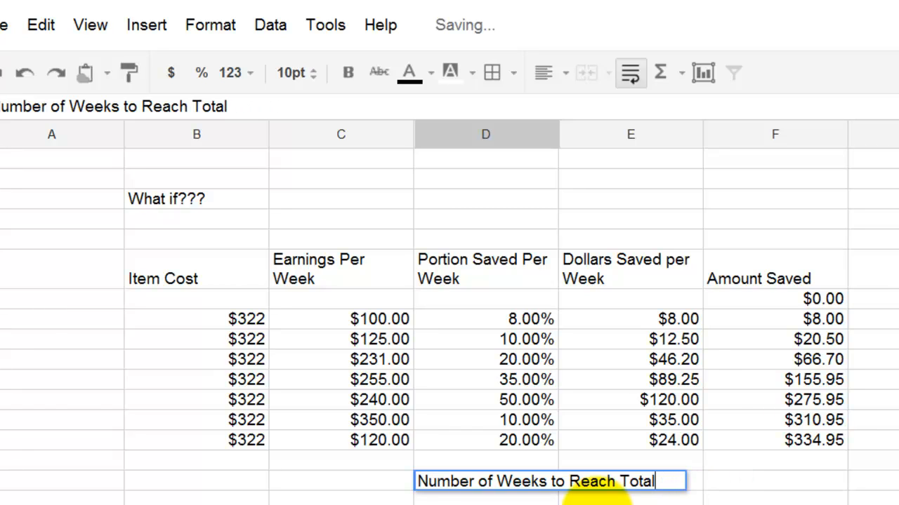
pyautogui.write(':')
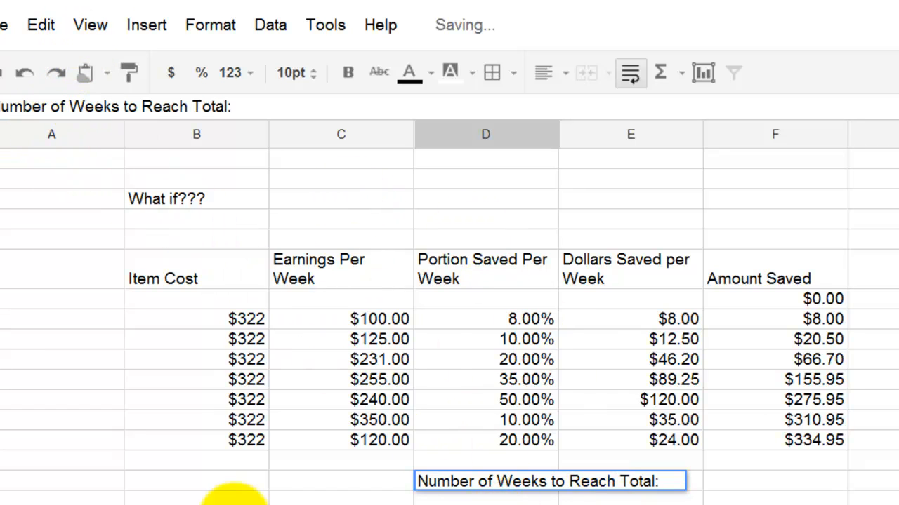
pyautogui.click(472, 479)
# Step: Count the weekly Amount Saved entries in F16 with the formula =COUNT(F8:F14)
pyautogui.click(752, 481)
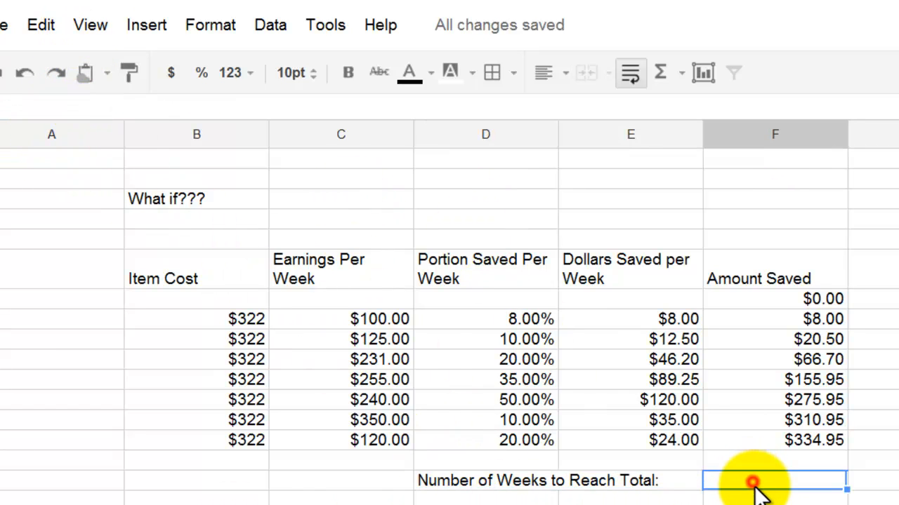
pyautogui.click(680, 72)
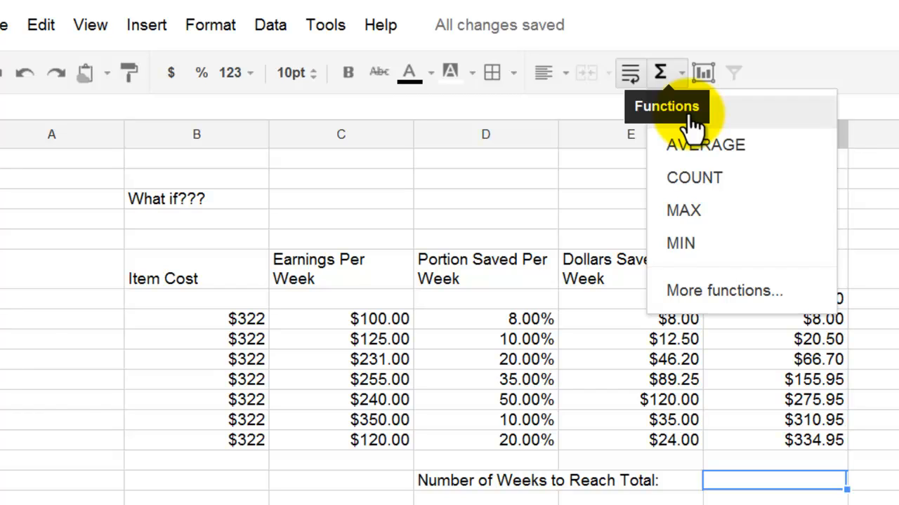
pyautogui.click(702, 185)
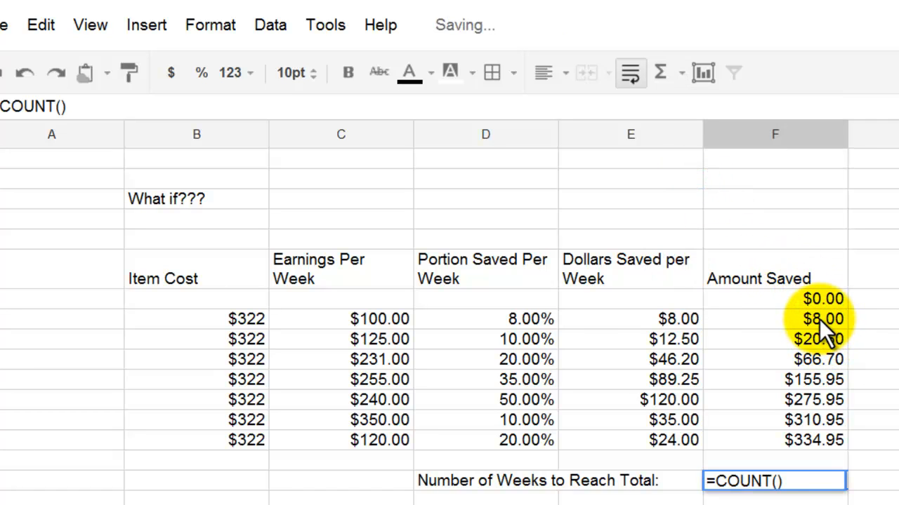
pyautogui.moveTo(819, 320); pyautogui.dragTo(819, 443)
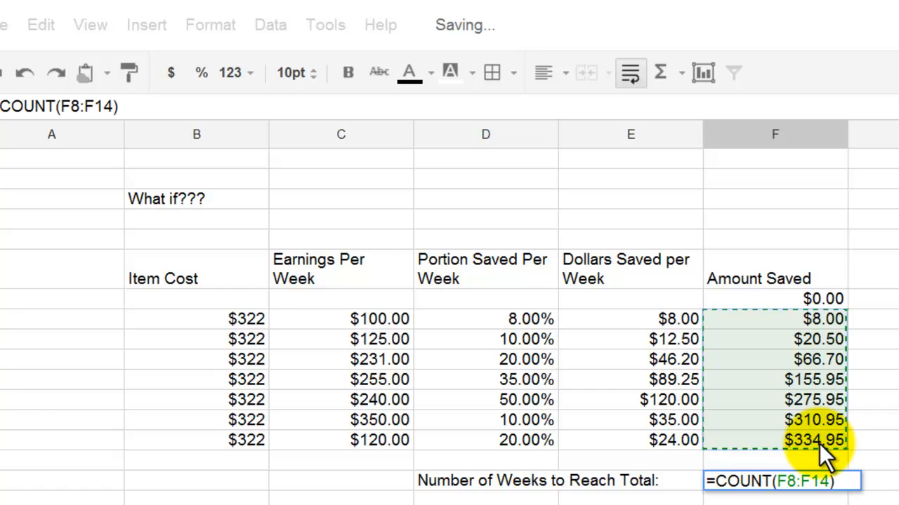
pyautogui.press('Return')
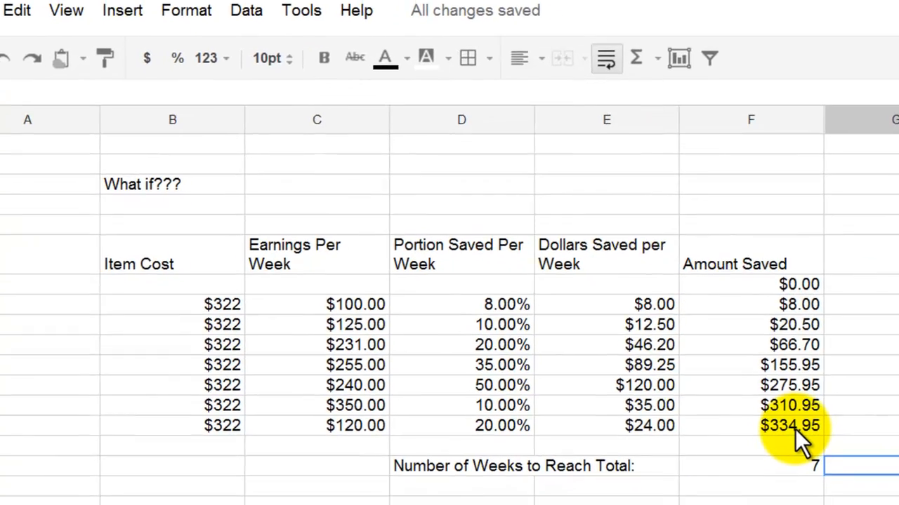
# Step: Enter the unit label "Weeks" in G16, beside the week count
pyautogui.press('Up')
pyautogui.press('Right')
pyautogui.write('Weeks')
pyautogui.press('Return')
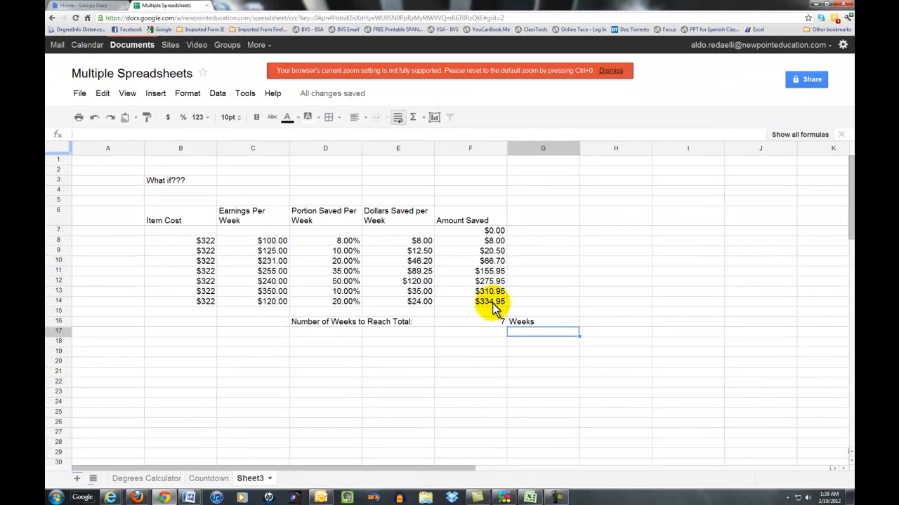
# Step: Rename Sheet3 as "What if?"
pyautogui.click(269, 478)
pyautogui.click(267, 386)
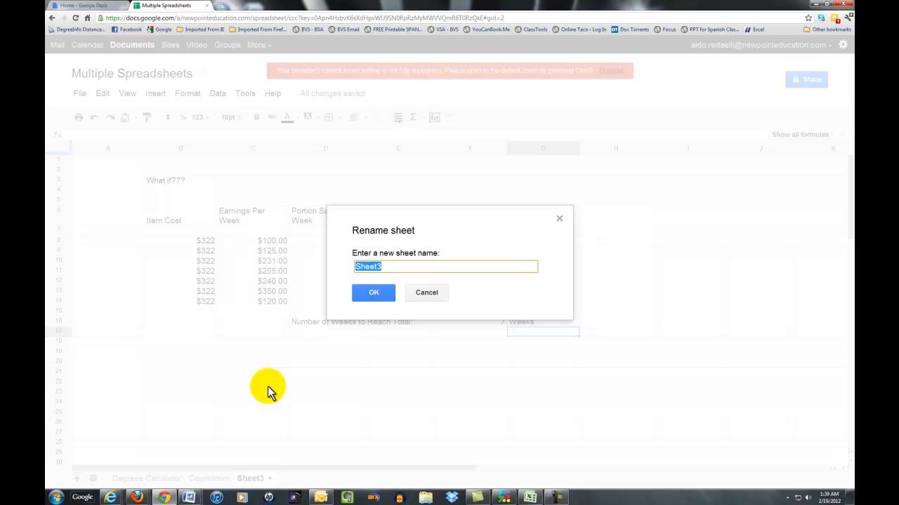
pyautogui.write('What if?')
pyautogui.press('Return')
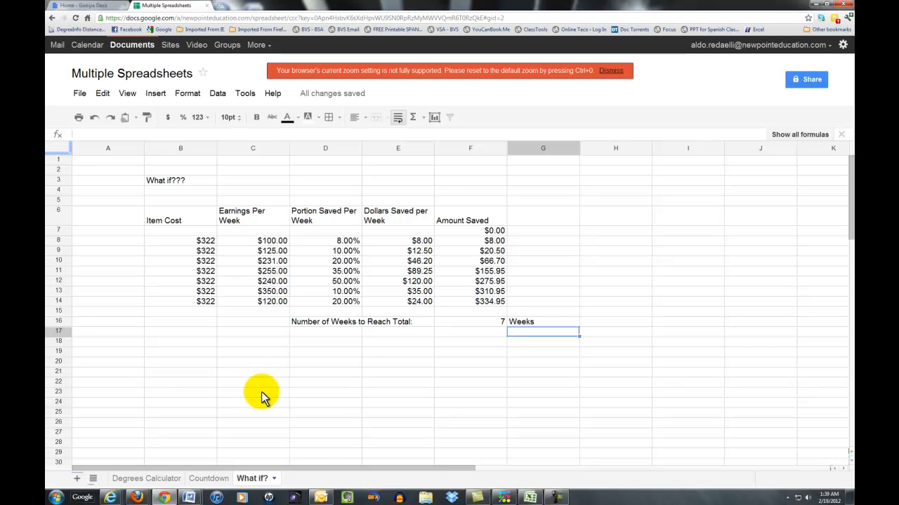
# Step: Add a new sheet and enter the title "MasterMind Game" in cell B4
pyautogui.click(77, 481)
pyautogui.click(194, 191)
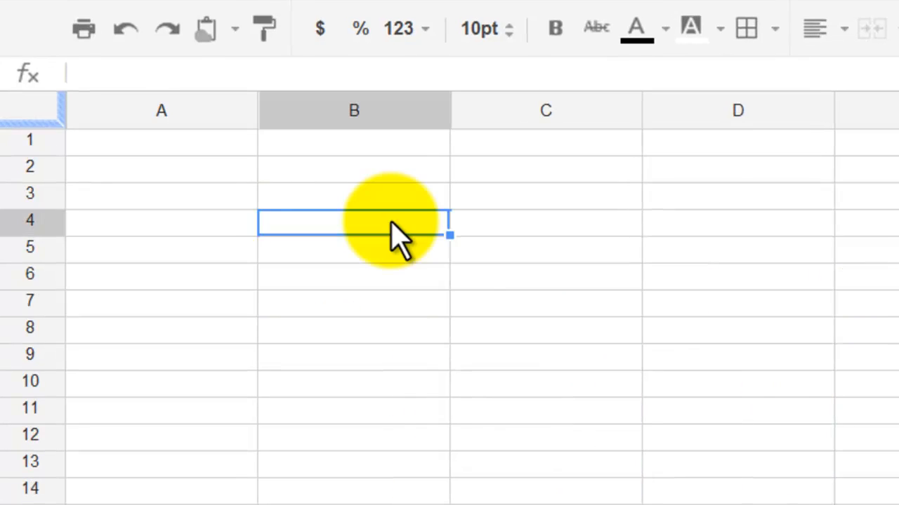
pyautogui.write('Master')
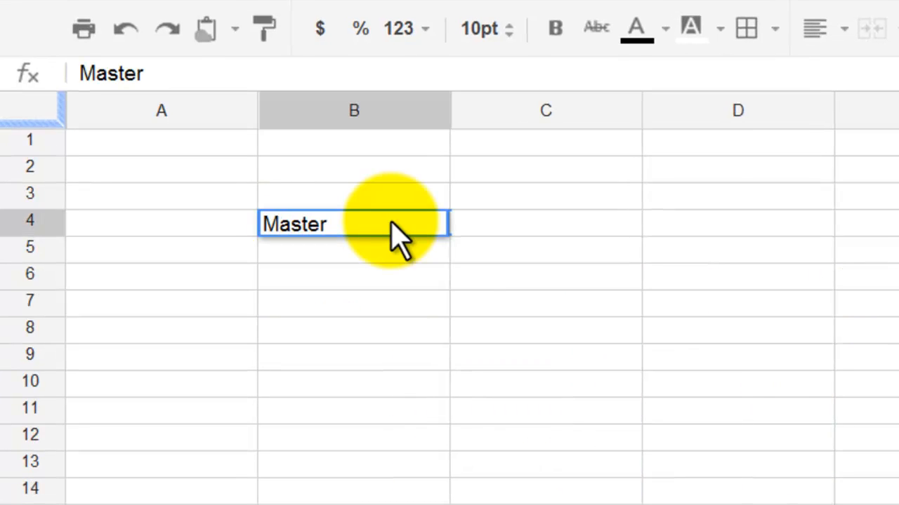
pyautogui.write('Mind G')
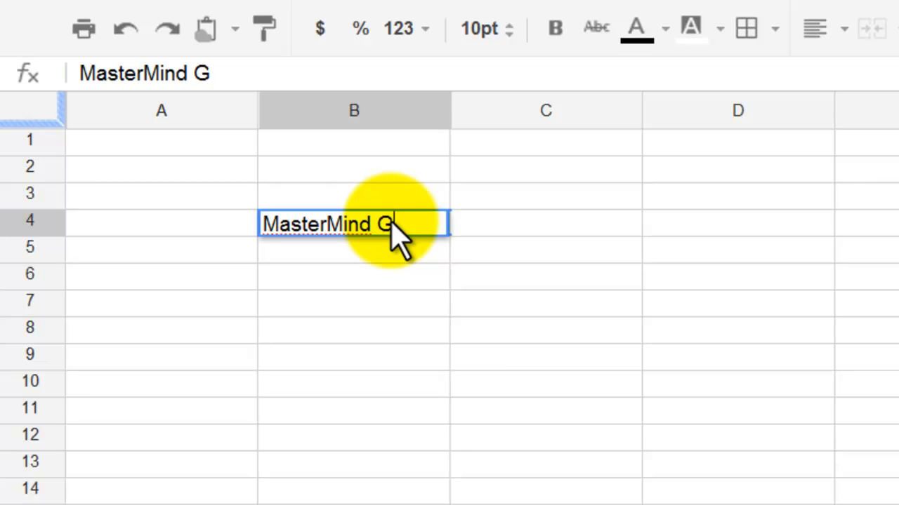
pyautogui.write('ame')
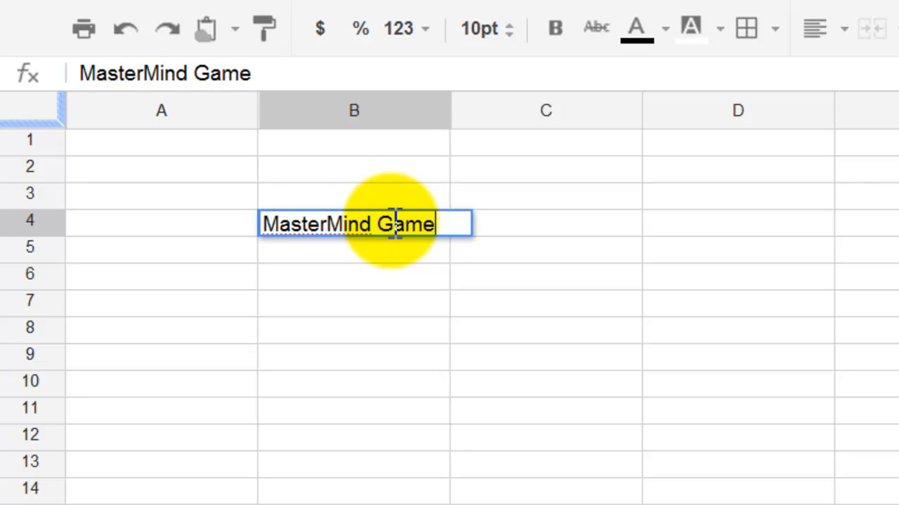
pyautogui.press('Return')
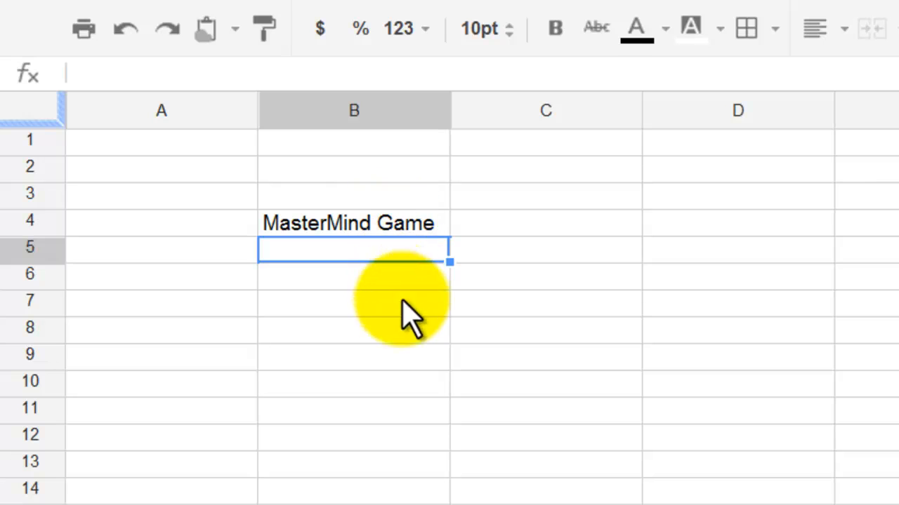
# Step: Enter the column header "Try Number" in cell B6
pyautogui.click(336, 277)
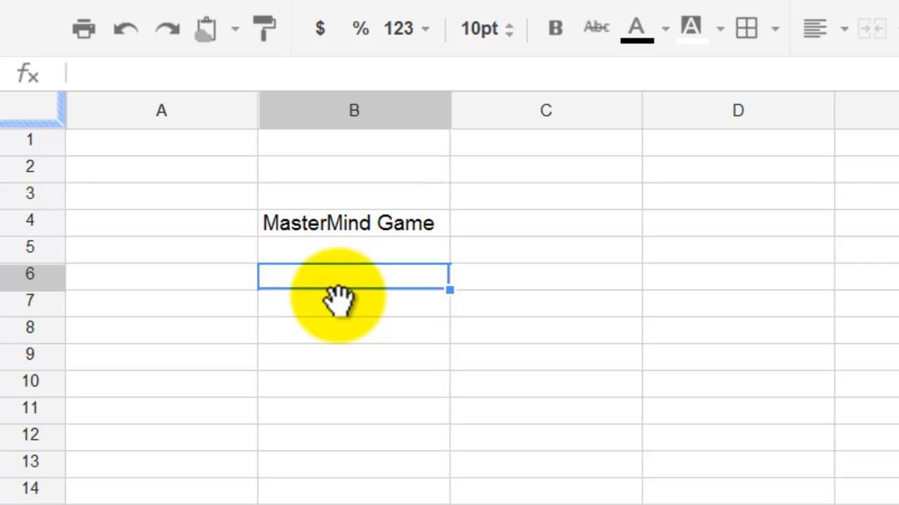
pyautogui.write('Try ')
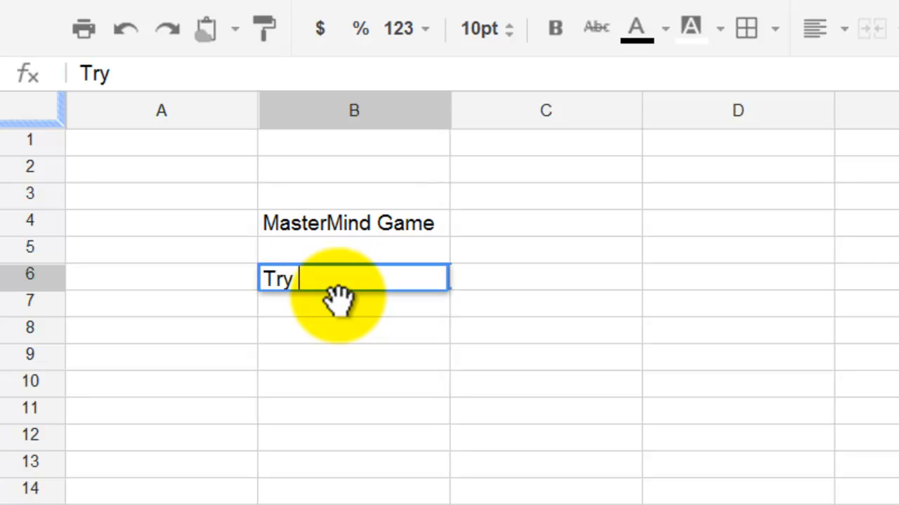
pyautogui.write('Number')
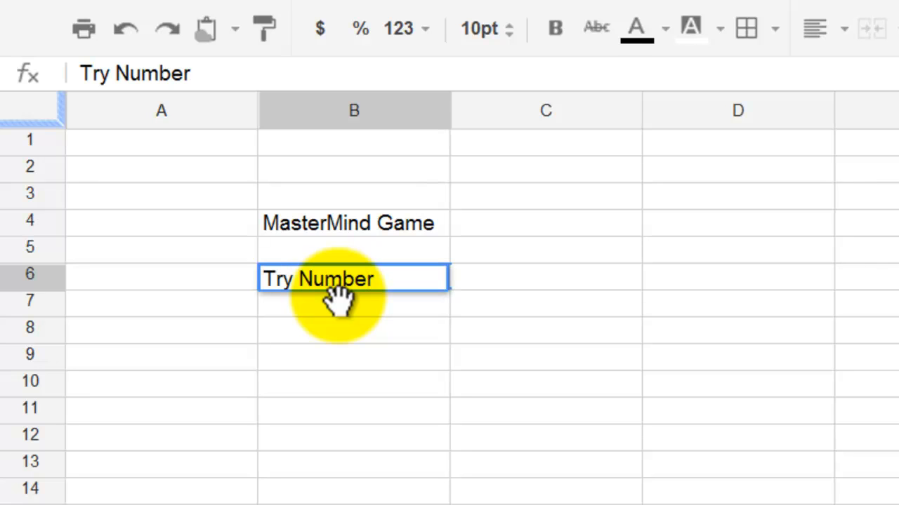
pyautogui.press('Tab')
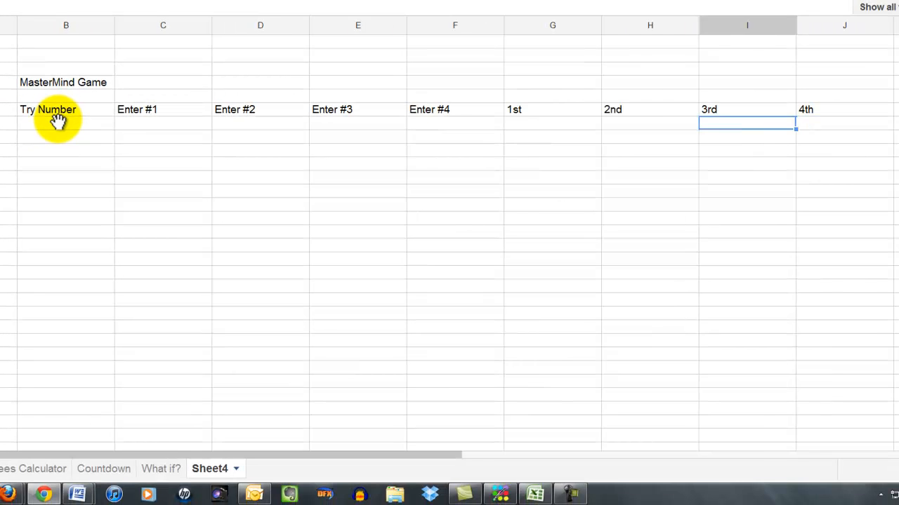
# Step: Enter the row label "Try #1" in cell B8, under the Try Number header
pyautogui.press('Left')
pyautogui.press('Left')
pyautogui.press('Left')
pyautogui.press('Left')
pyautogui.press('Left')
pyautogui.press('Left')
pyautogui.press('Left')
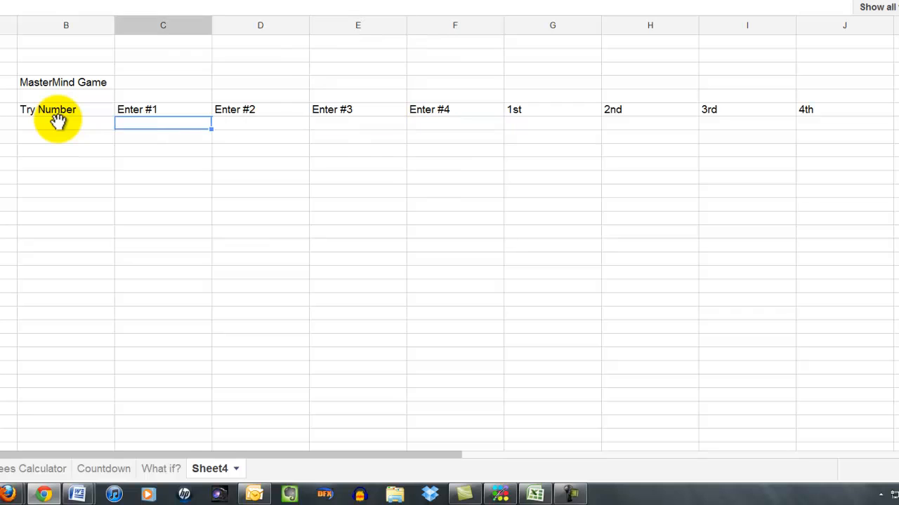
pyautogui.press('Down')
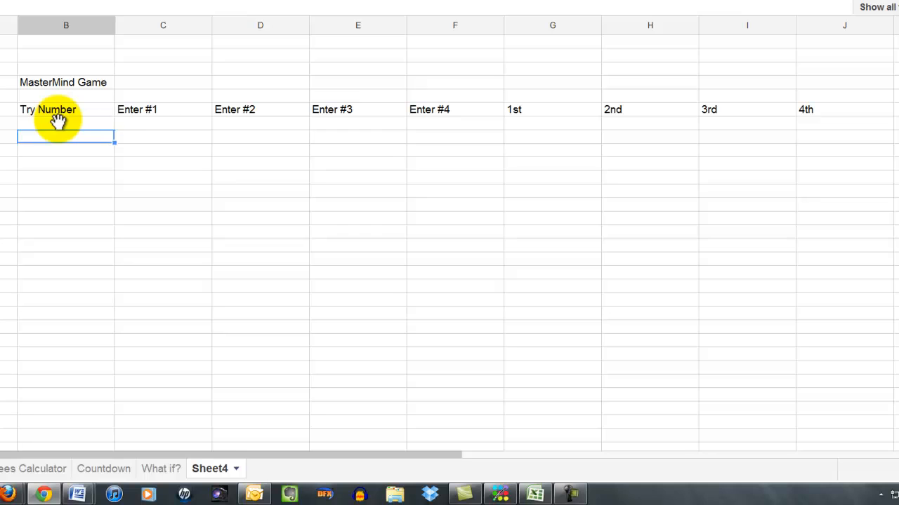
pyautogui.write('Try #1')
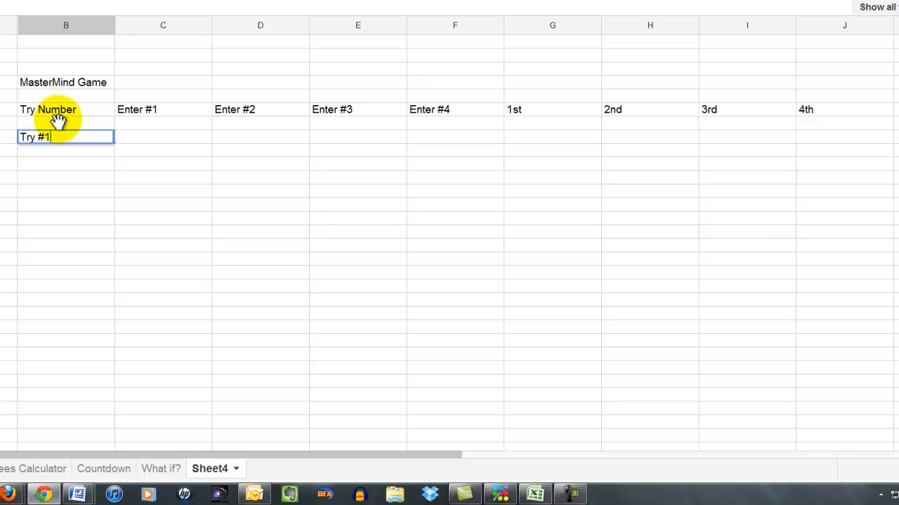
pyautogui.press('Return')
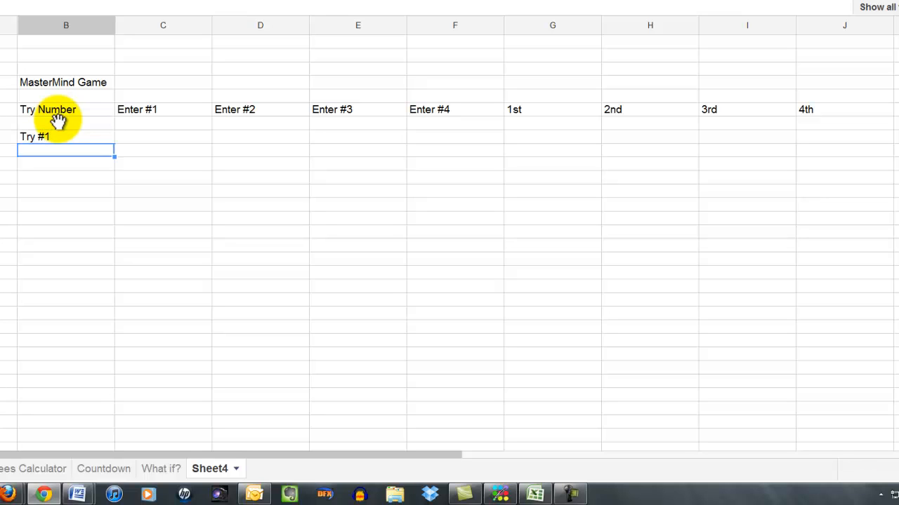
# Step: Copy the "Try #1" label from B8 into cells B9 to B18
pyautogui.click(59, 138)
pyautogui.rightClick(60, 137)
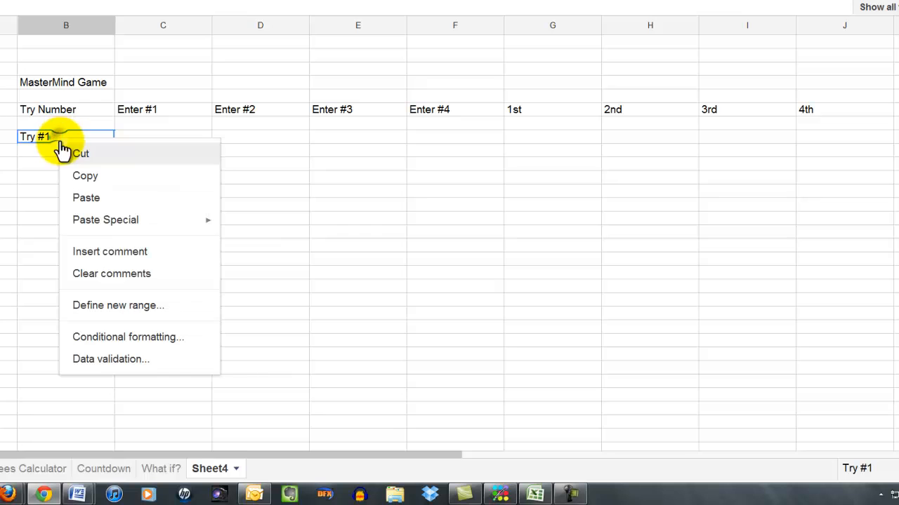
pyautogui.click(82, 179)
pyautogui.moveTo(60, 149); pyautogui.dragTo(58, 275)
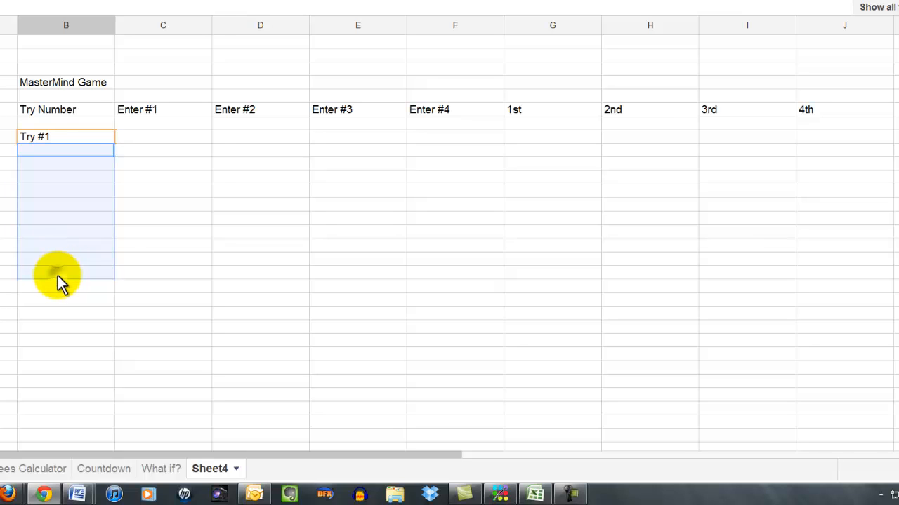
pyautogui.rightClick(58, 276)
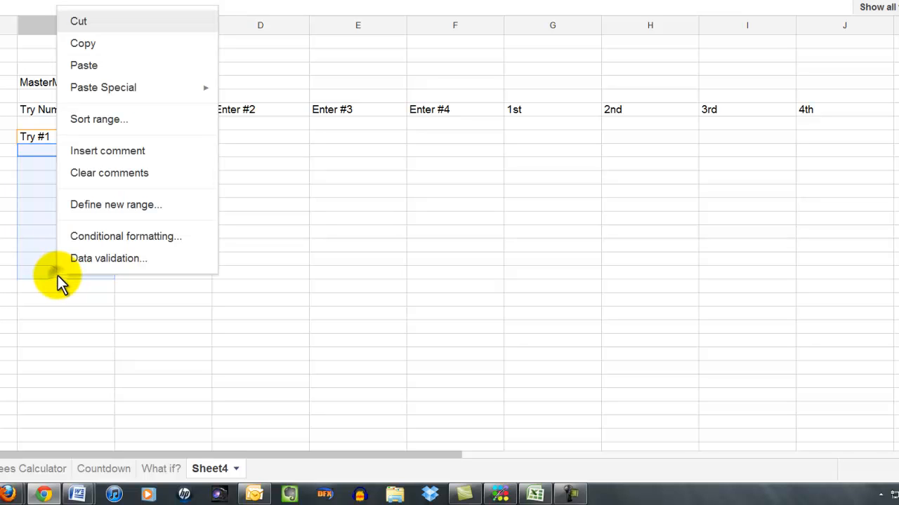
pyautogui.click(95, 70)
# Step: Change the copied labels in B9 and B10 to "Try #2" and "Try #3"
pyautogui.click(56, 153)
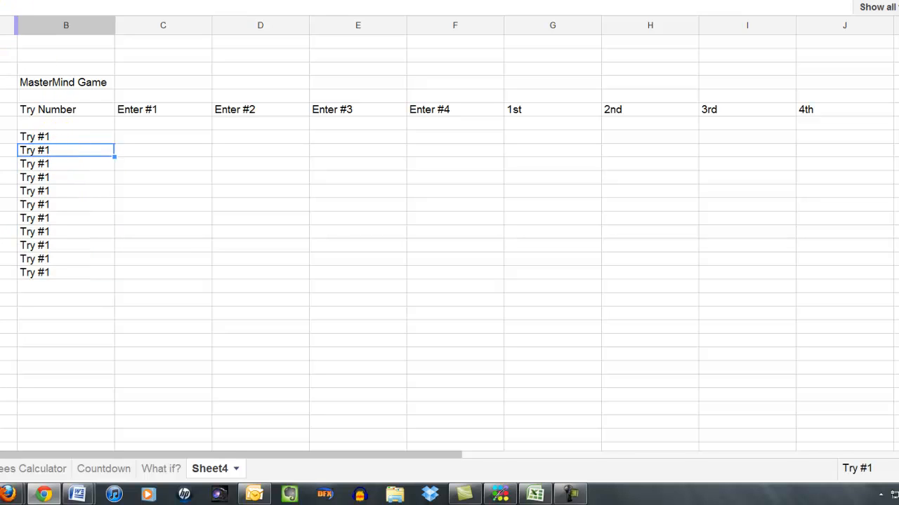
pyautogui.press('F2')
pyautogui.press('BackSpace')
pyautogui.write('2')
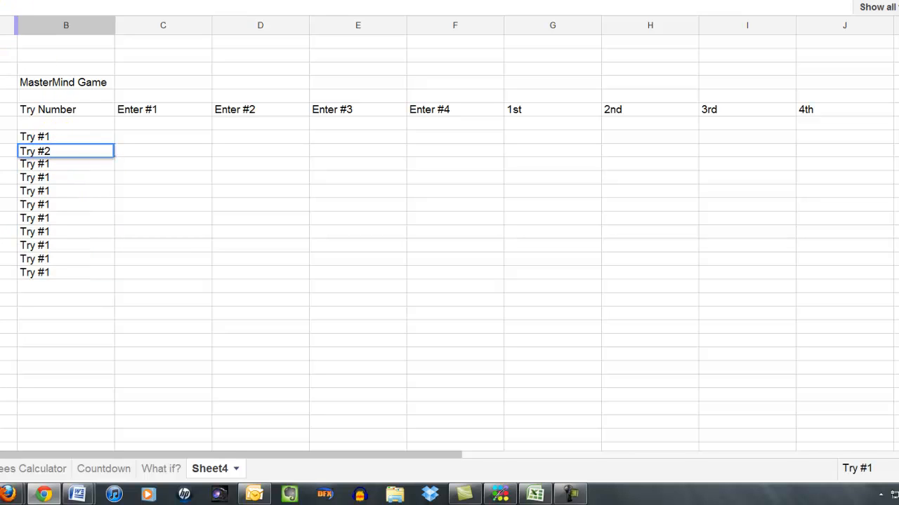
pyautogui.press('Return')
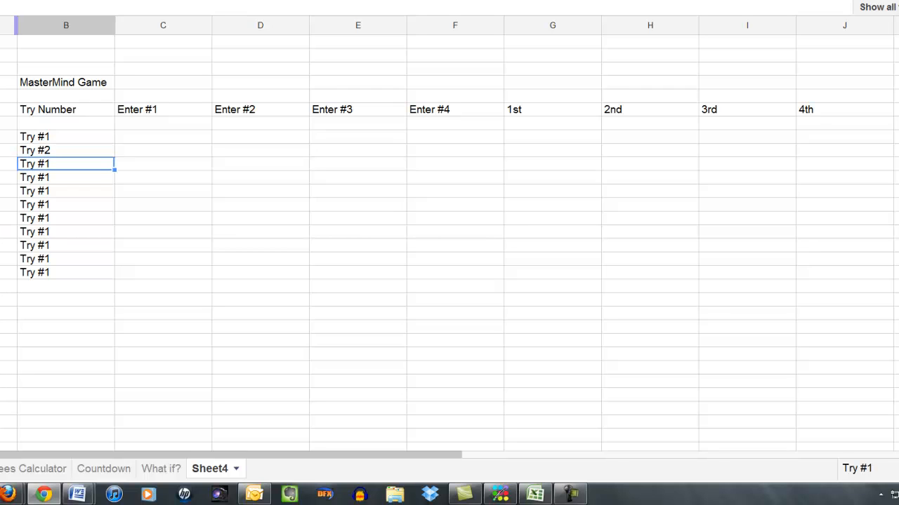
pyautogui.press('Right')
pyautogui.press('Left')
pyautogui.press('F2')
pyautogui.press('BackSpace')
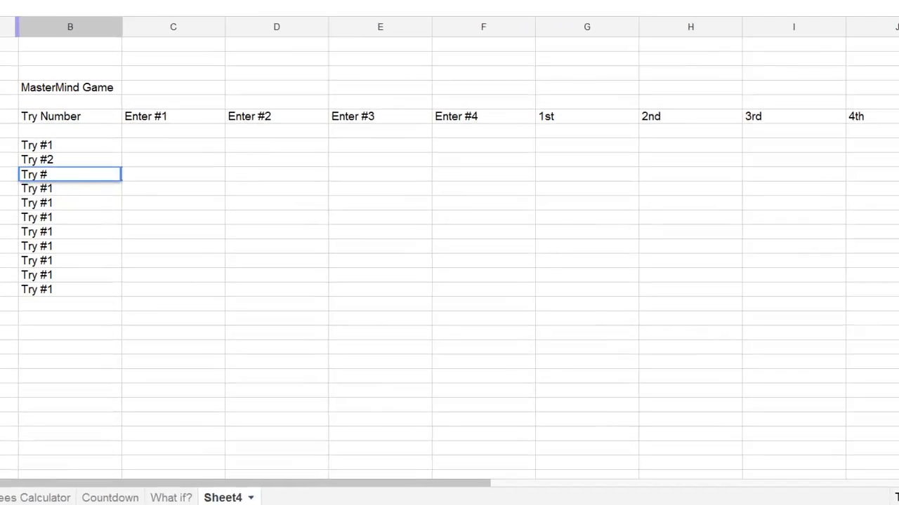
pyautogui.write('3')
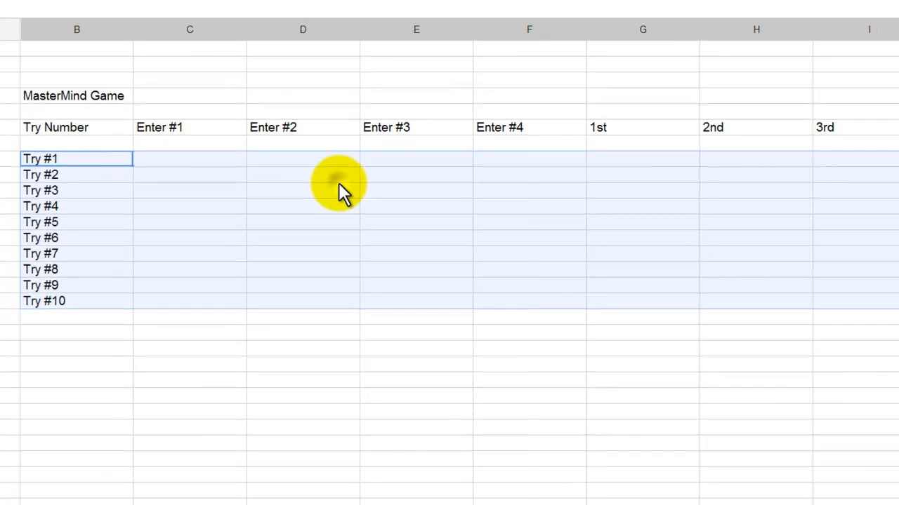
# Step: Give the try rows B8:J17 a grey background through a "Text contains" conditional formatting rule with no text value
pyautogui.rightClick(457, 247)
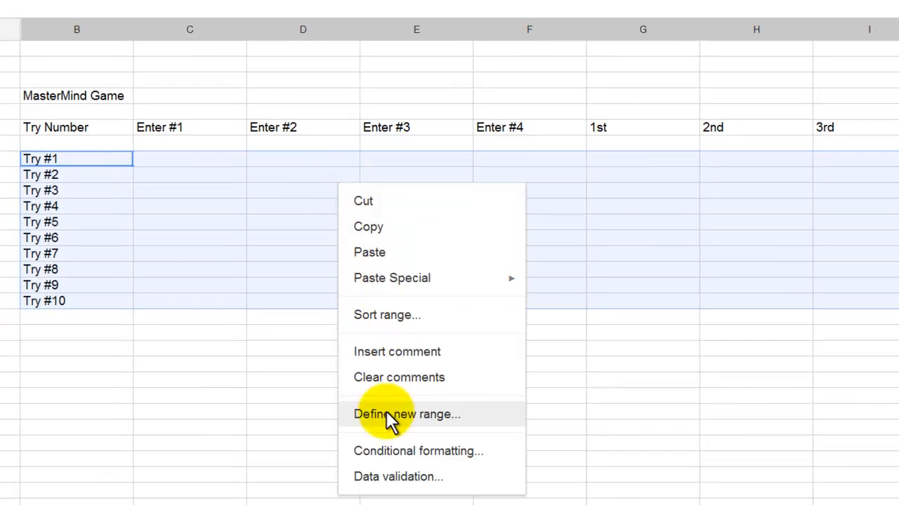
pyautogui.click(415, 455)
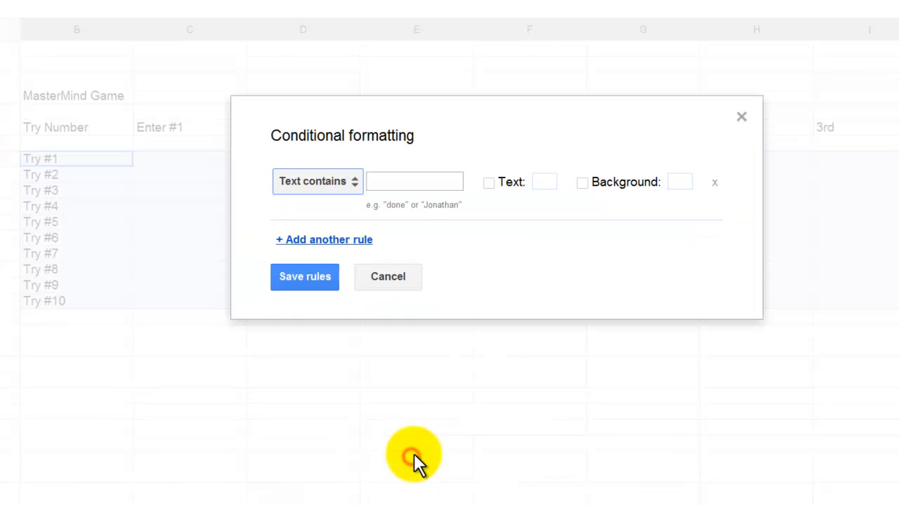
pyautogui.click(680, 184)
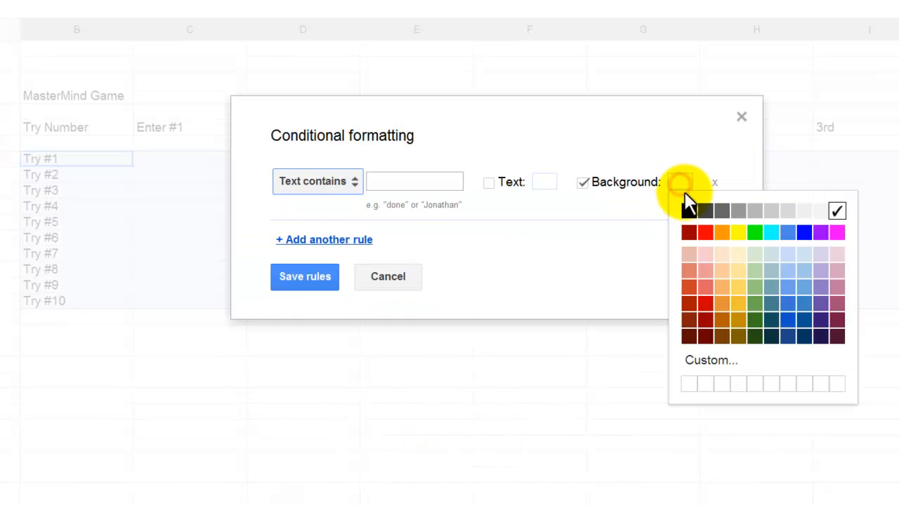
pyautogui.click(751, 213)
pyautogui.click(305, 276)
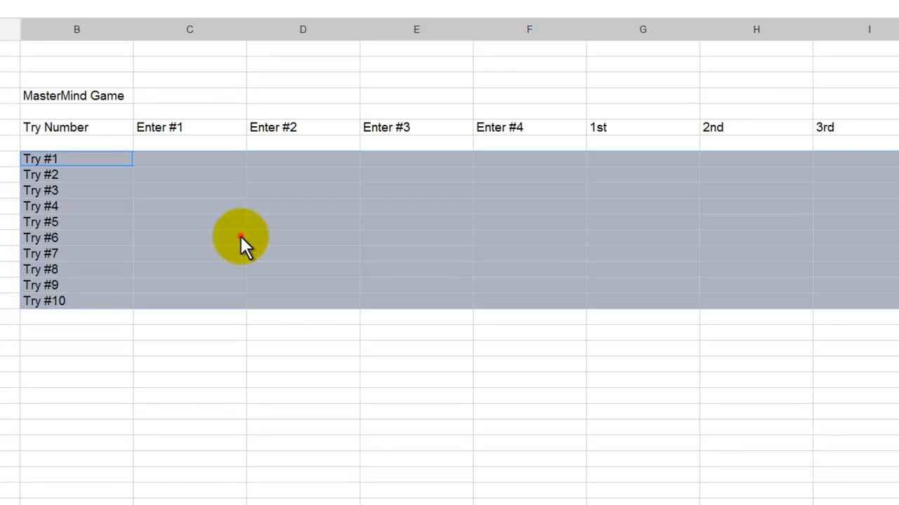
pyautogui.click(240, 237)
pyautogui.click(217, 335)
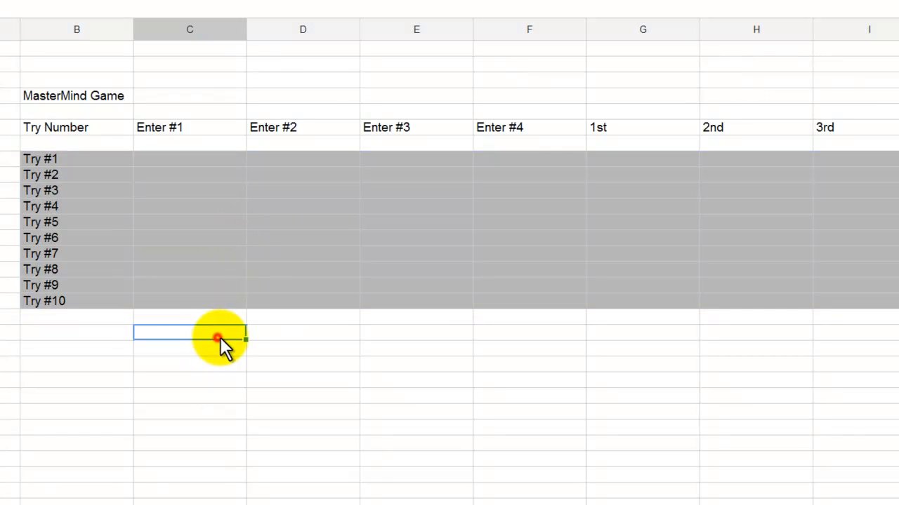
# Step: Enter the formula =if(C8=7,"X","") in cell G8, under the 1st header
pyautogui.click(166, 156)
pyautogui.click(295, 162)
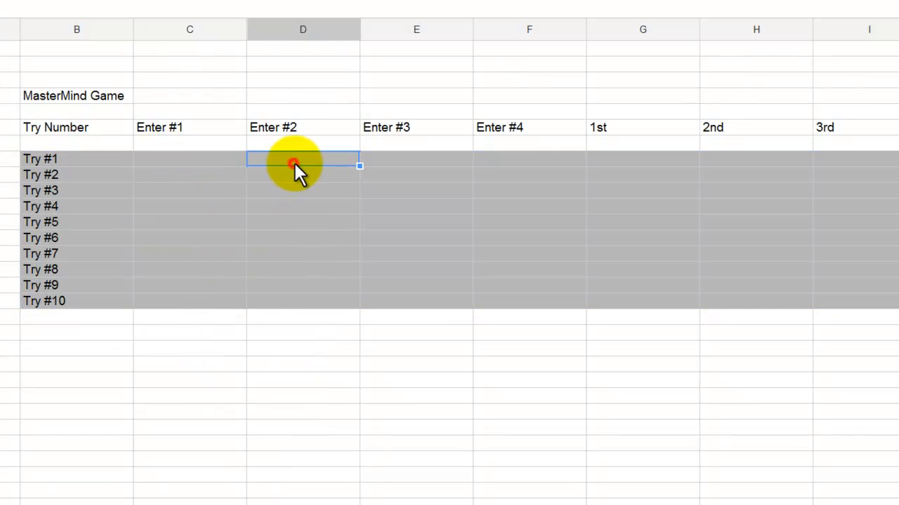
pyautogui.click(397, 158)
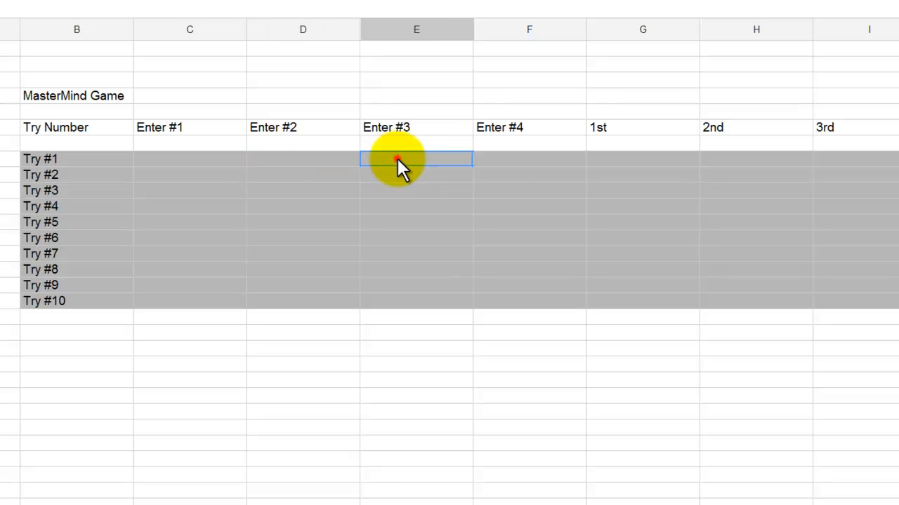
pyautogui.click(499, 162)
pyautogui.click(620, 160)
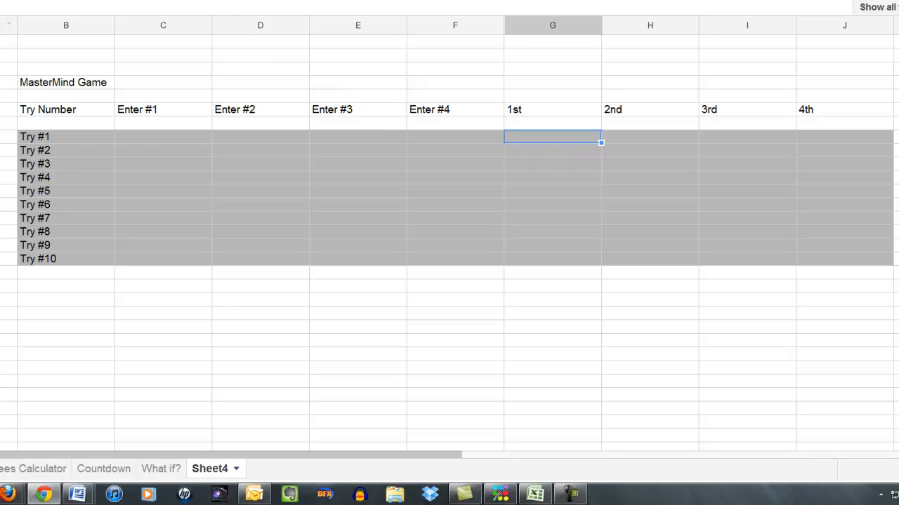
pyautogui.click(56, 6)
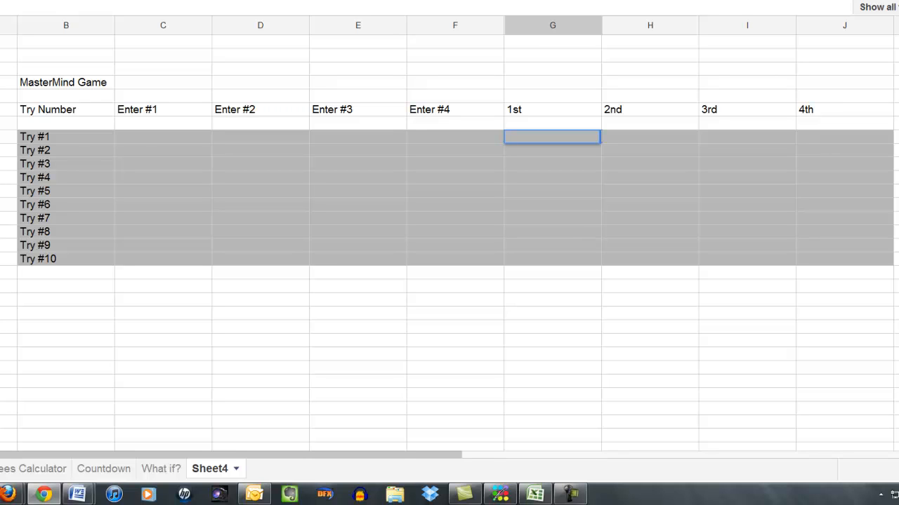
pyautogui.write('if')
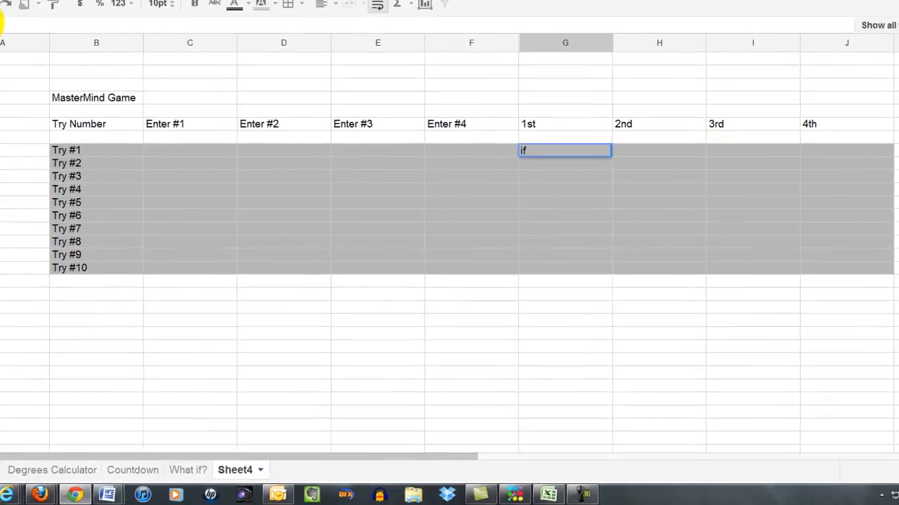
pyautogui.write('(')
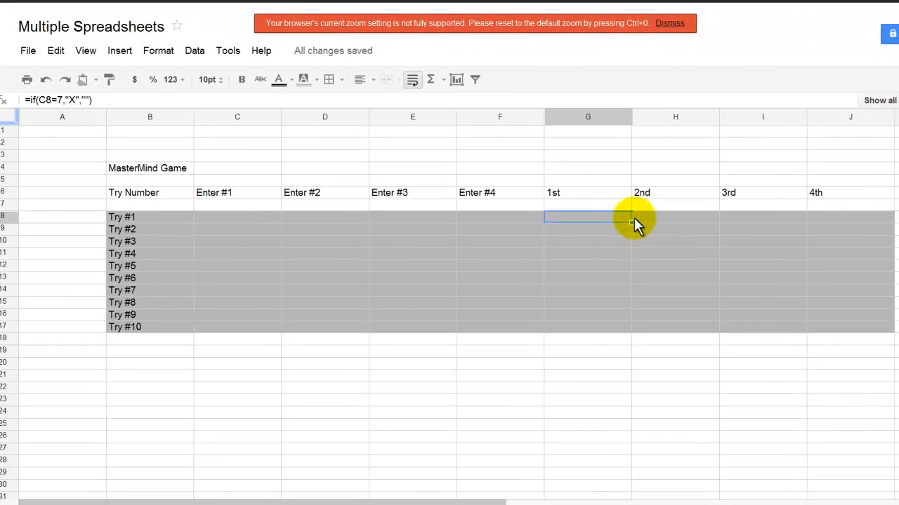
# Step: Try to fill the formula in G8 across to J8
pyautogui.moveTo(630, 217); pyautogui.dragTo(780, 220)
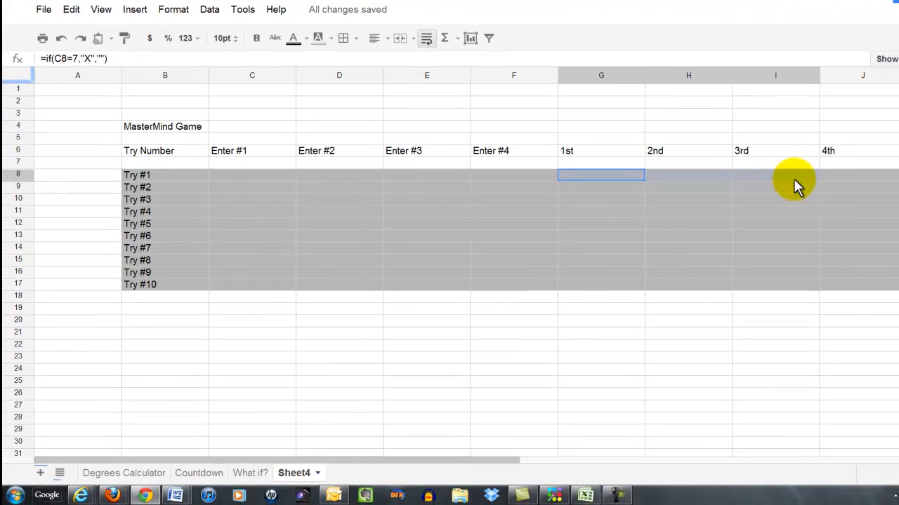
pyautogui.moveTo(793, 179); pyautogui.dragTo(828, 178)
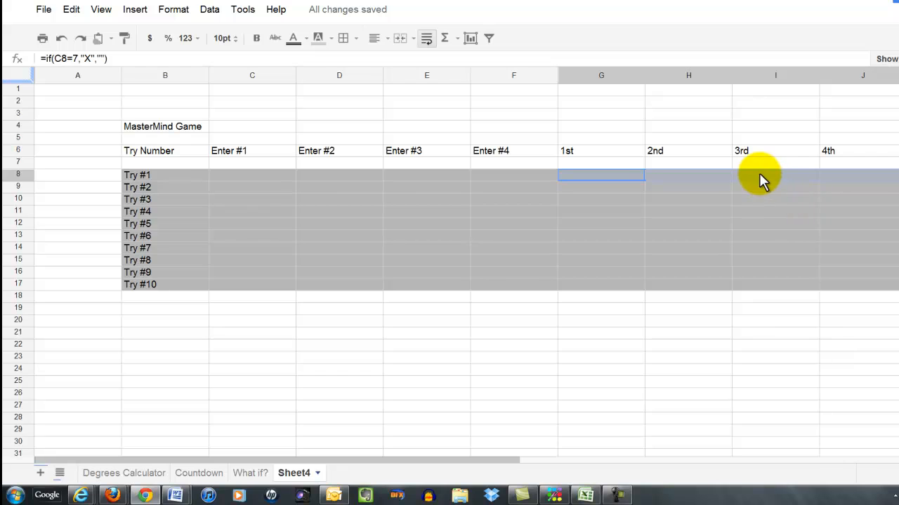
pyautogui.click(695, 174)
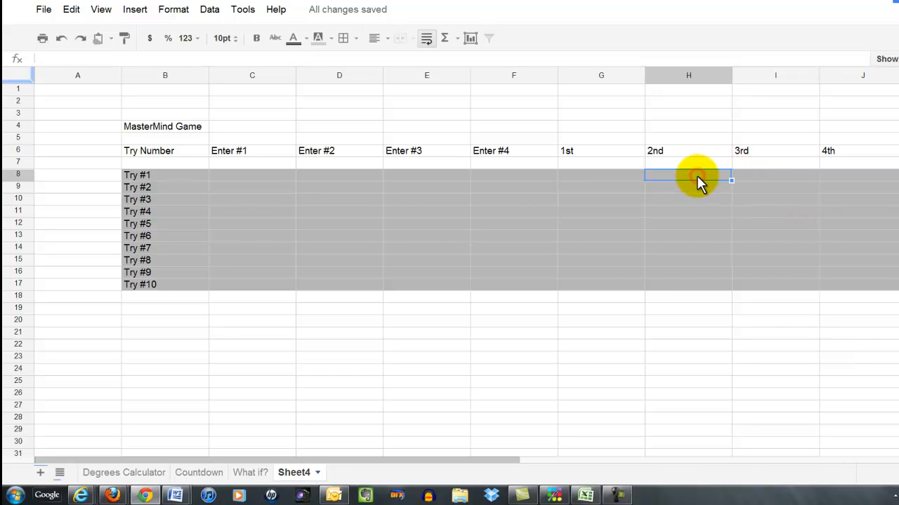
# Step: Copy the formula from G8 and paste it into H8:J8
pyautogui.click(617, 174)
pyautogui.rightClick(619, 173)
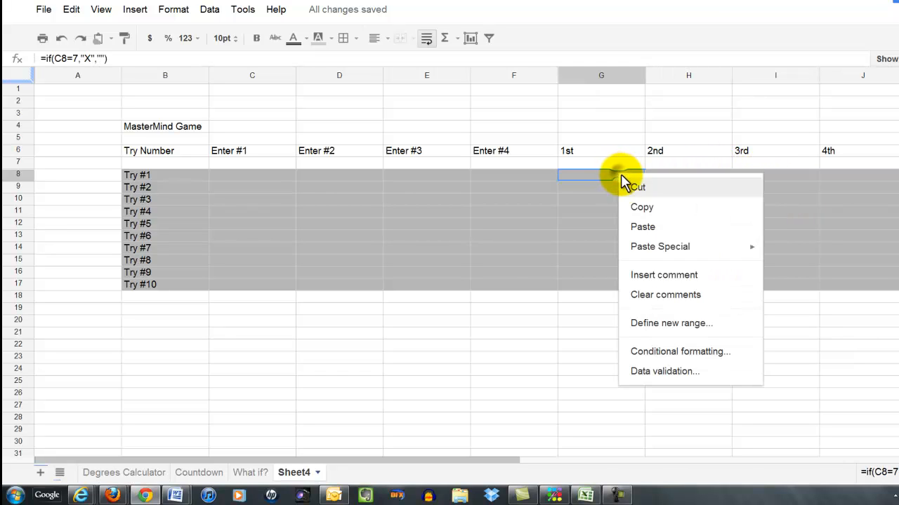
pyautogui.click(642, 207)
pyautogui.moveTo(669, 176); pyautogui.dragTo(839, 173)
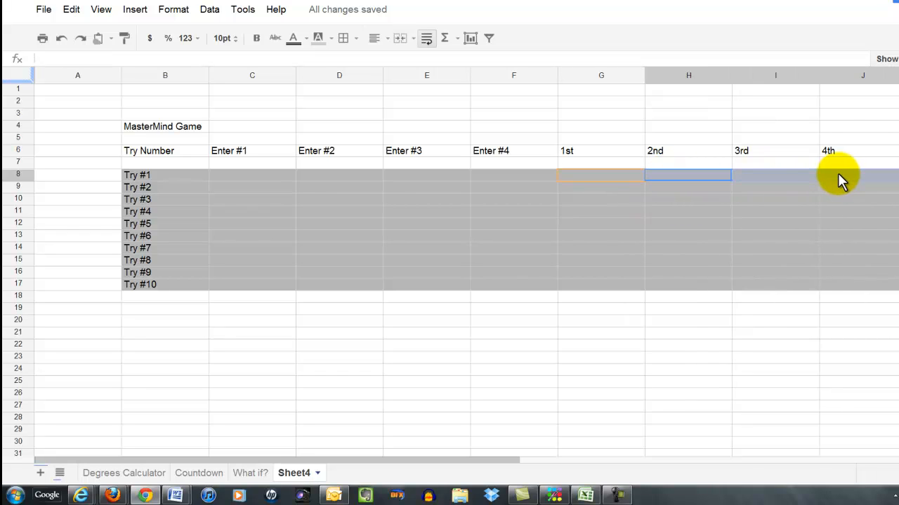
pyautogui.rightClick(839, 173)
pyautogui.click(755, 226)
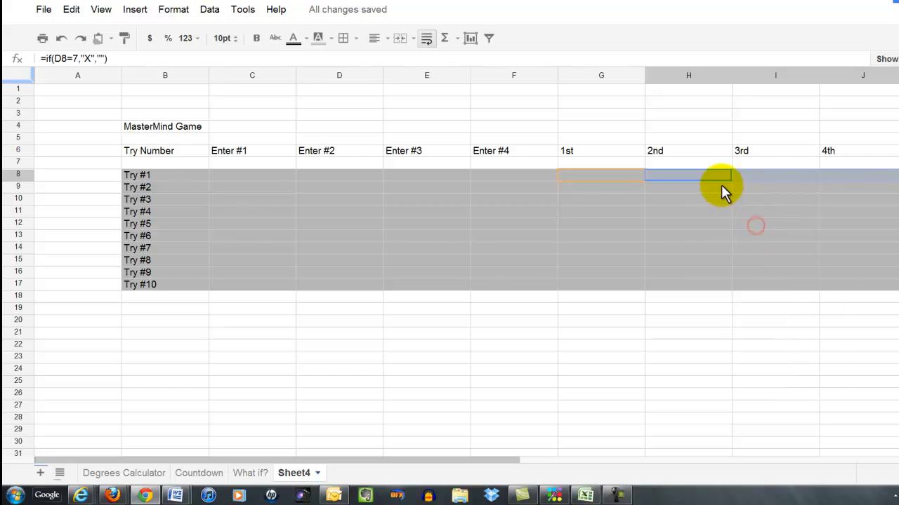
# Step: Change the comparison value in H8 to 9 so the formula reads =if(D8=9,"X","")
pyautogui.click(699, 173)
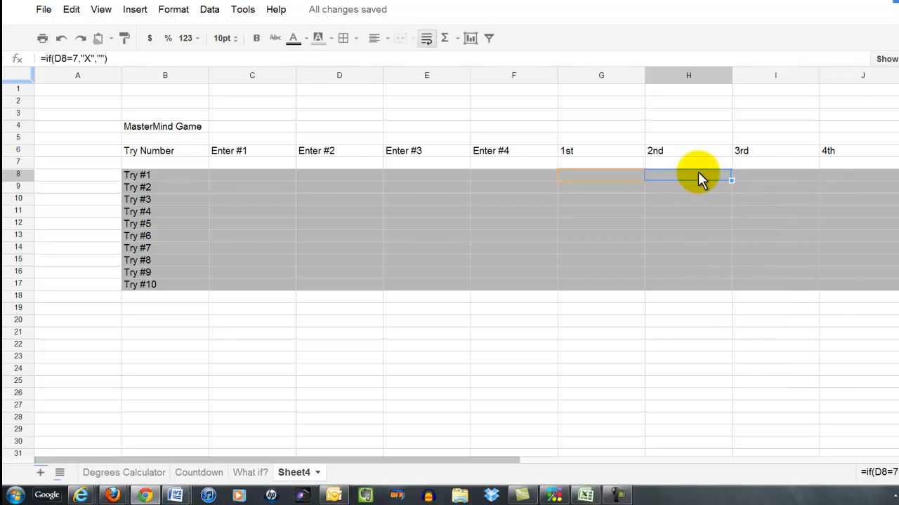
pyautogui.click(620, 176)
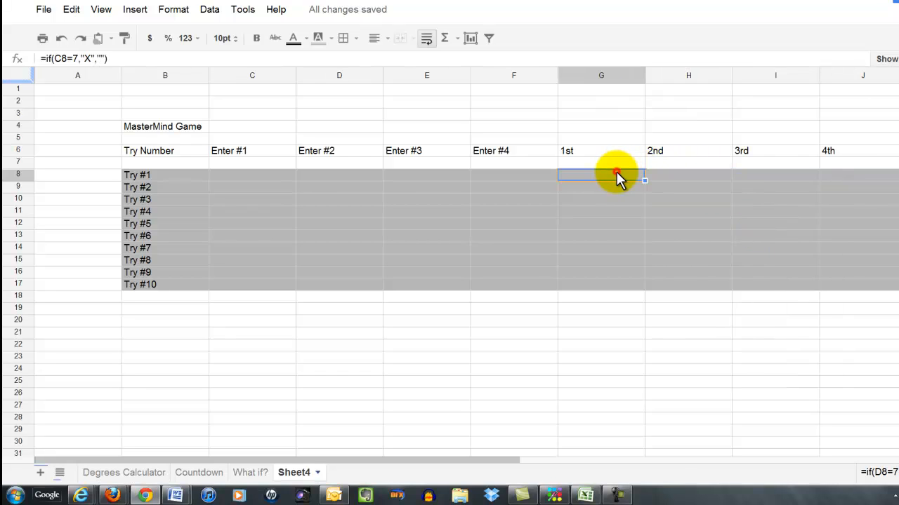
pyautogui.click(683, 178)
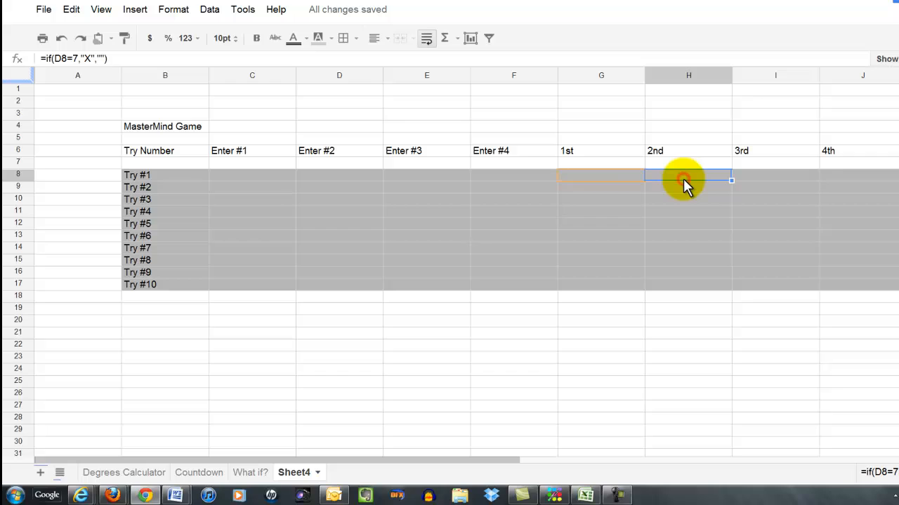
pyautogui.click(75, 58)
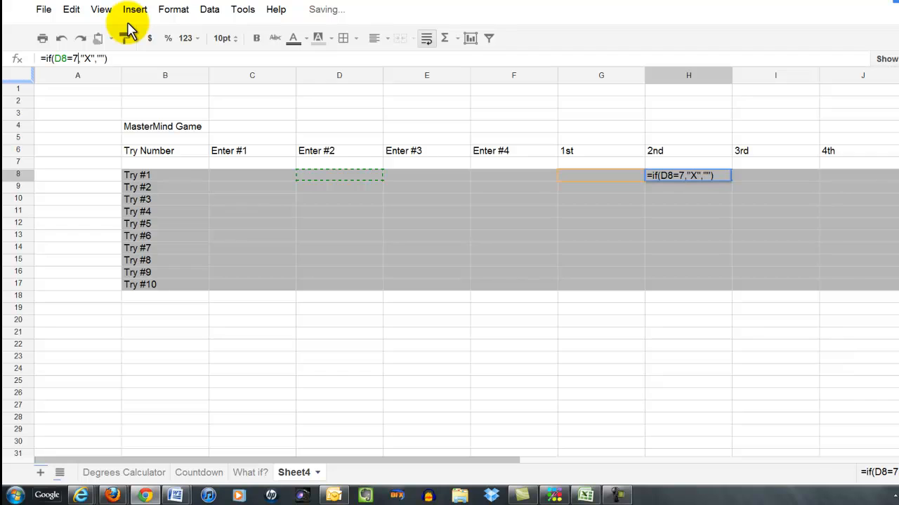
pyautogui.press('BackSpace')
pyautogui.write('9')
pyautogui.press('Return')
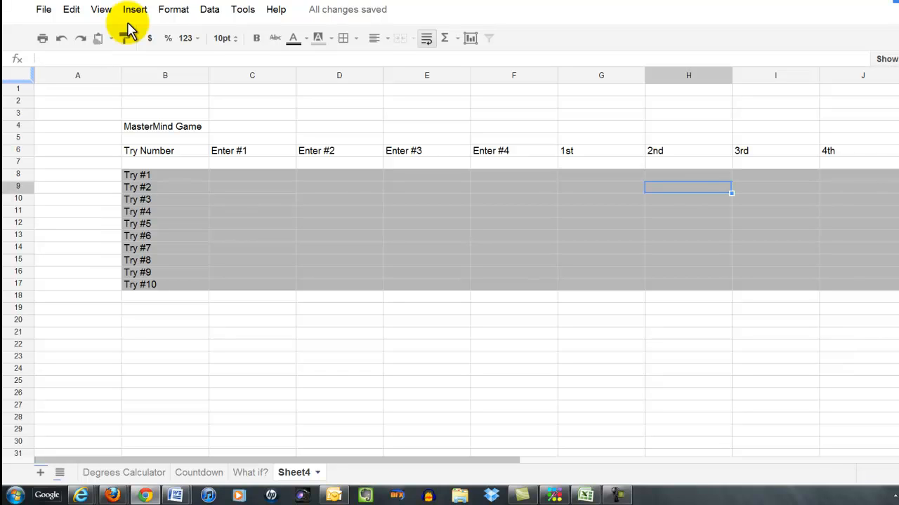
# Step: Change the comparison value in I8 to 2 so the formula reads =if(E8=2,"X","")
pyautogui.press('Down')
pyautogui.press('Right')
pyautogui.press('Up')
pyautogui.press('Up')
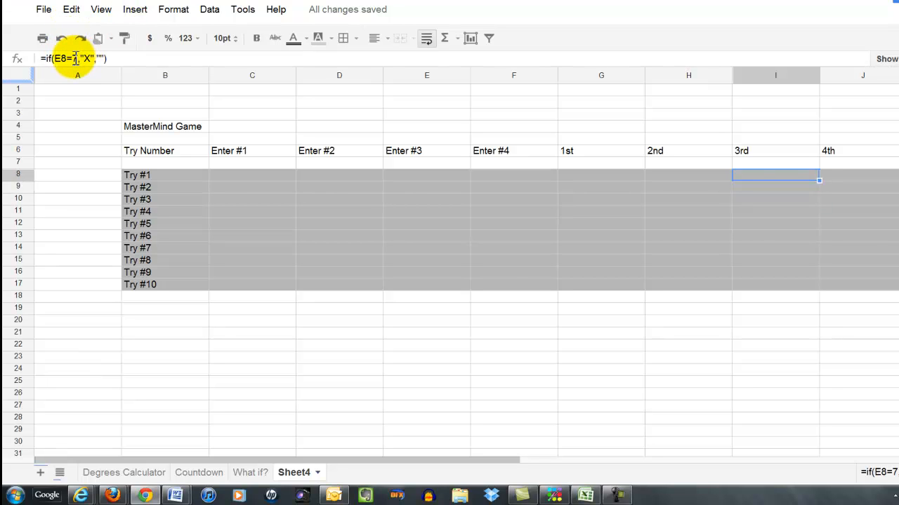
pyautogui.click(87, 57)
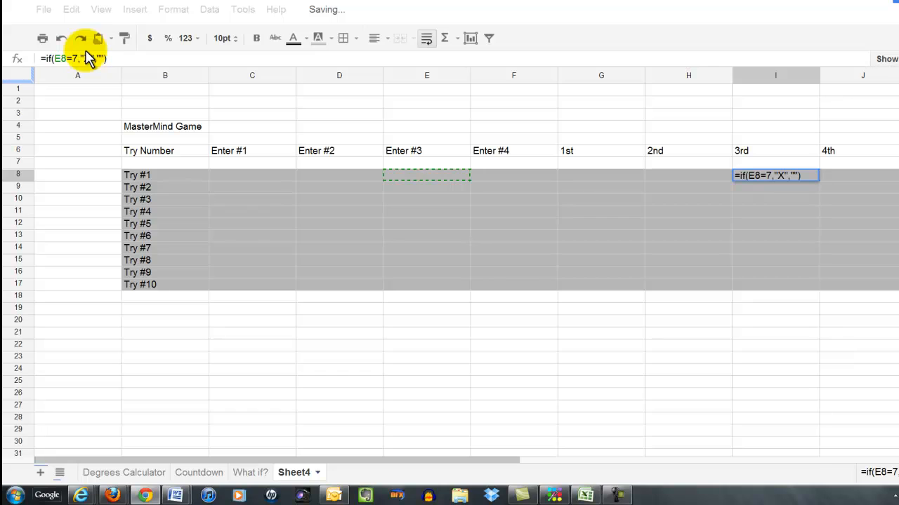
pyautogui.press('BackSpace')
pyautogui.write('2')
pyautogui.press('Return')
# Step: Change the comparison value in J8 to 1 so the formula reads =if(F8=1,"X","")
pyautogui.press('Right')
pyautogui.press('Up')
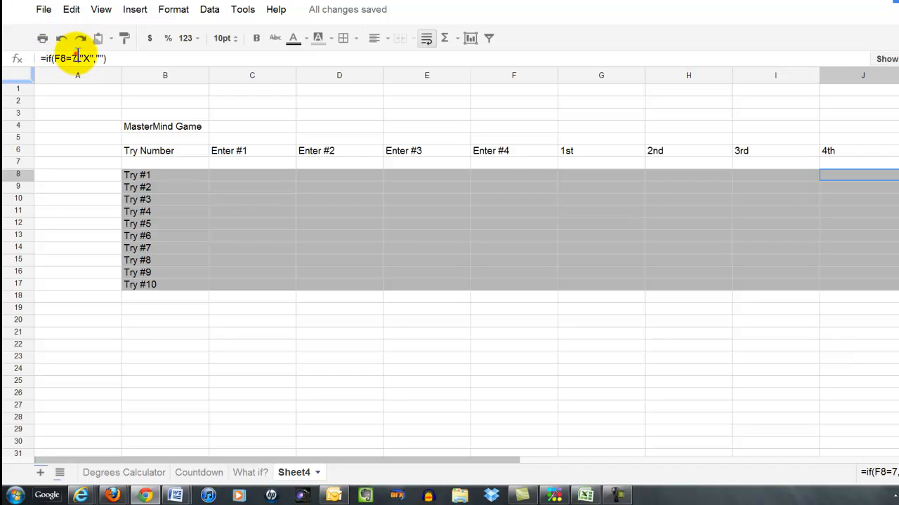
pyautogui.click(77, 58)
pyautogui.press('BackSpace')
pyautogui.write('1')
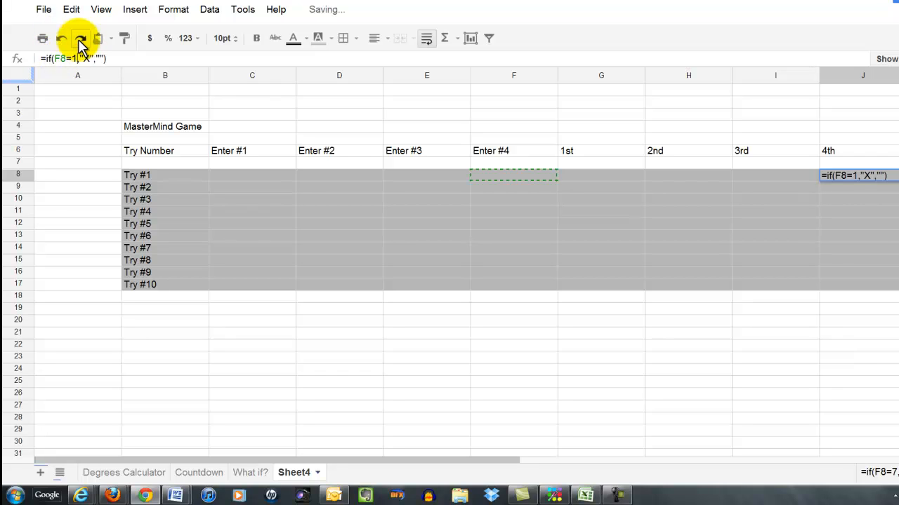
pyautogui.click(80, 43)
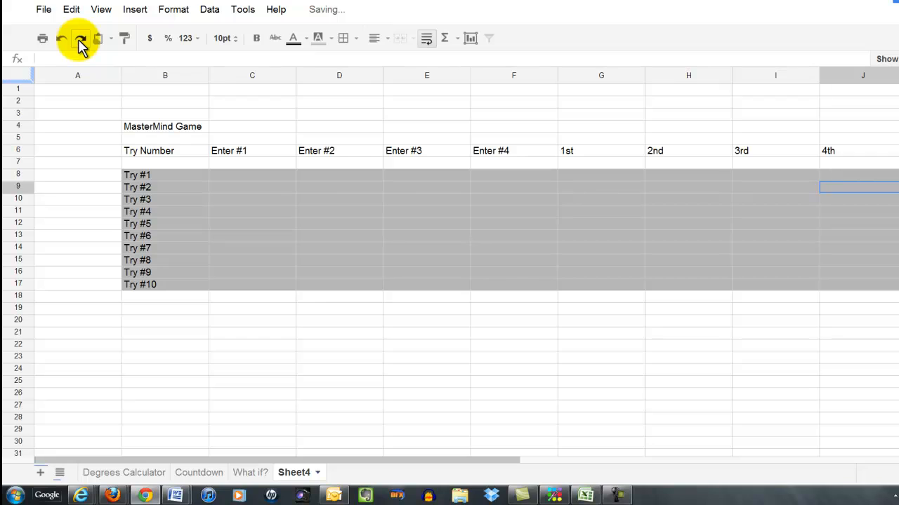
# Step: Check the answer formulas in G8 through J8, under the 1st to 4th headers
pyautogui.press('Left')
pyautogui.press('Left')
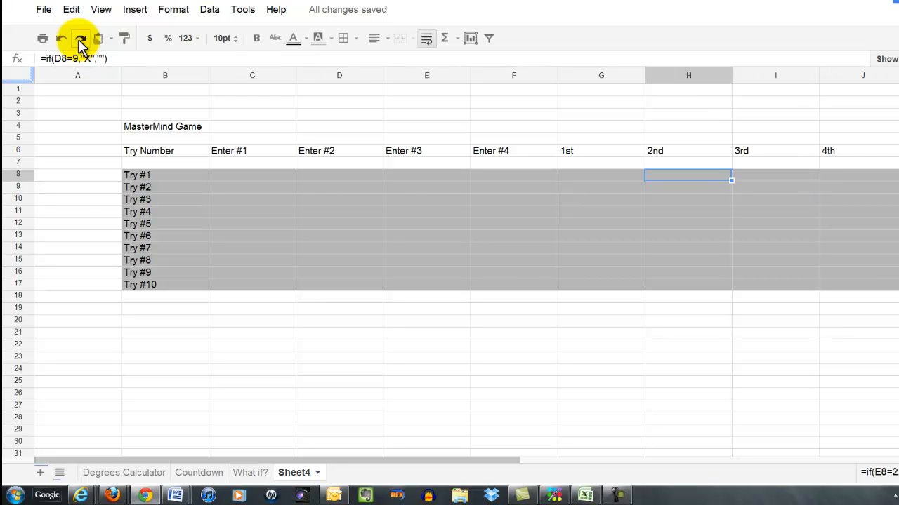
pyautogui.press('Left')
pyautogui.press('Right')
pyautogui.press('Right')
pyautogui.press('Right')
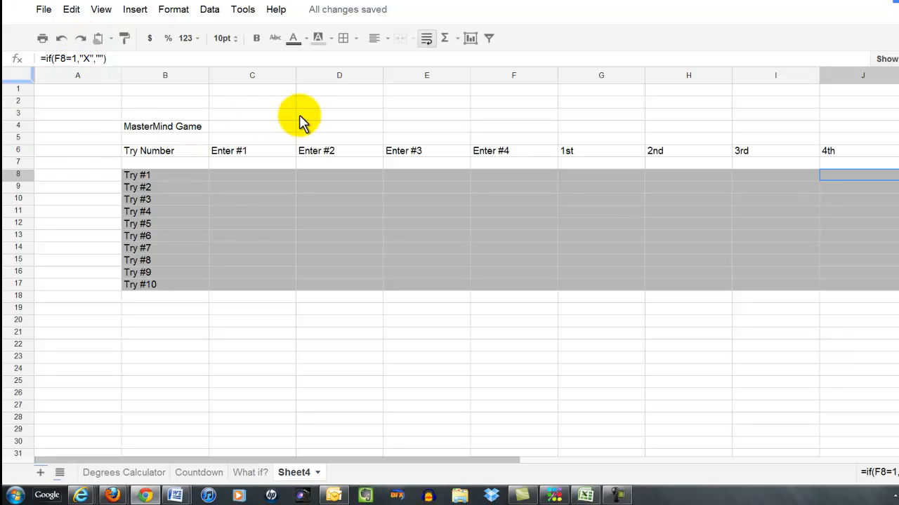
pyautogui.click(620, 174)
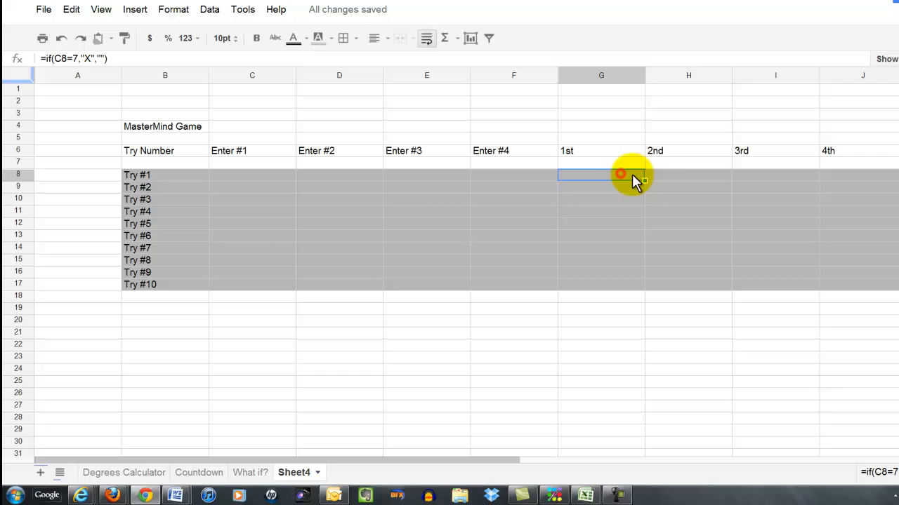
pyautogui.click(673, 177)
pyautogui.click(758, 174)
pyautogui.click(832, 175)
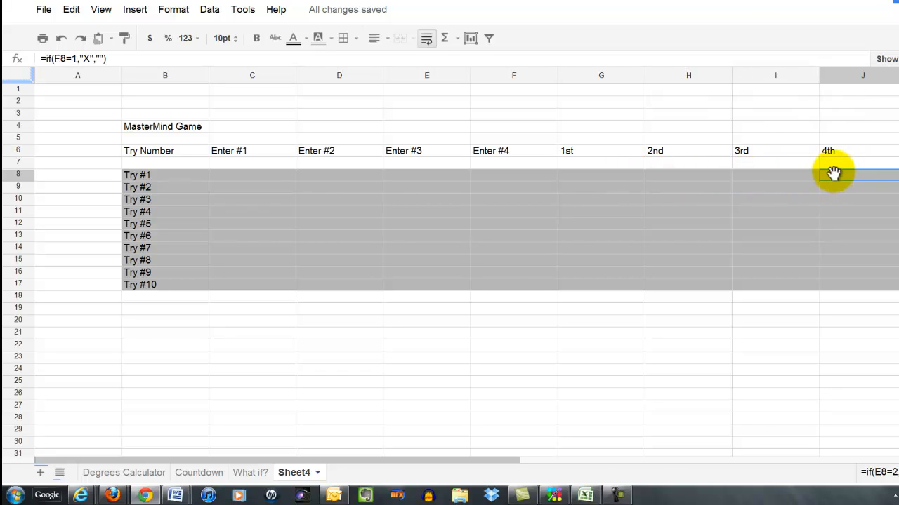
# Step: Enter the answer code 7921 in cell D2, above the game table
pyautogui.click(337, 104)
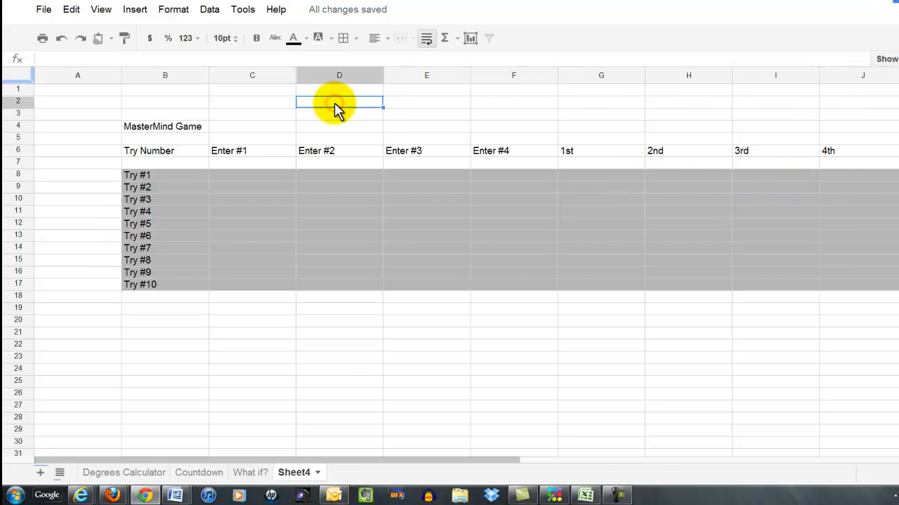
pyautogui.write('7921')
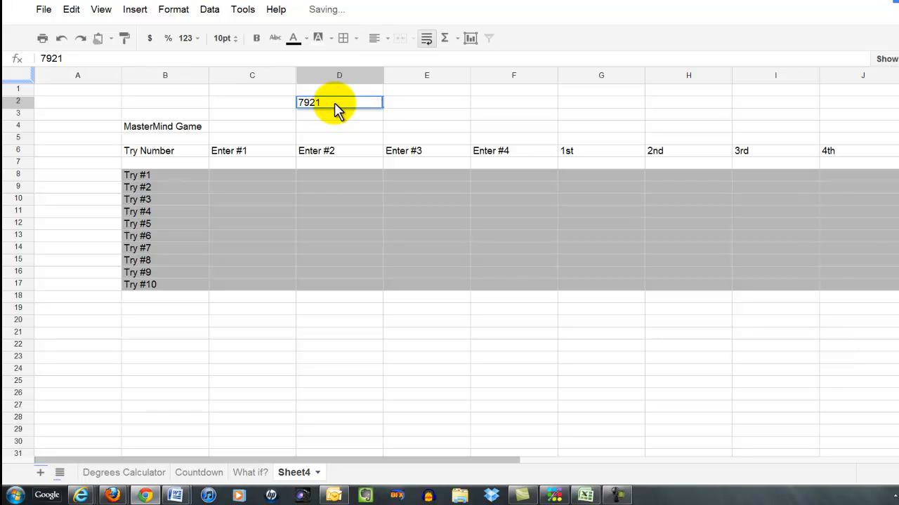
pyautogui.press('Return')
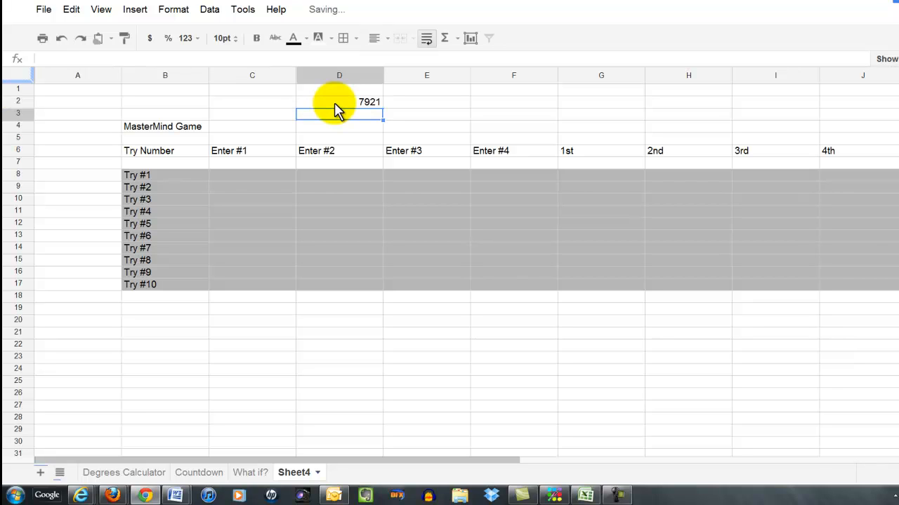
# Step: Try to fill the formula in G8 down to G17
pyautogui.click(569, 175)
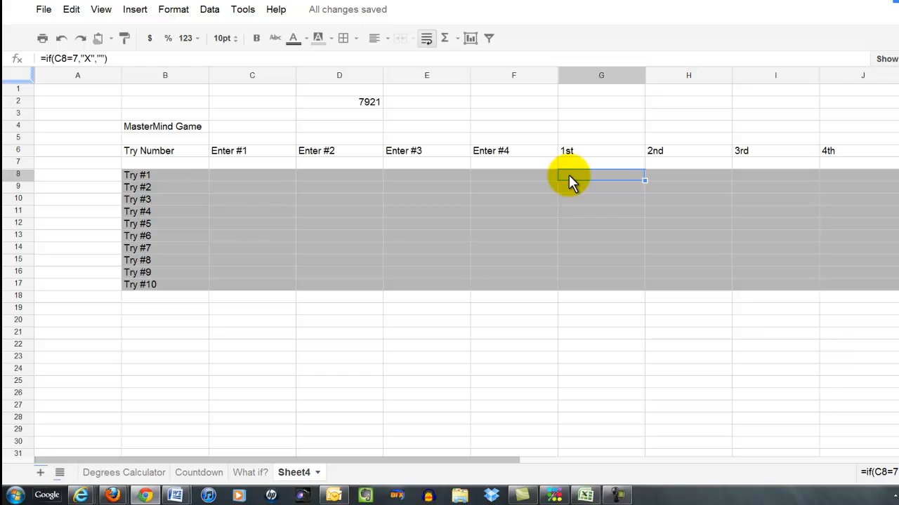
pyautogui.moveTo(569, 177); pyautogui.dragTo(587, 293)
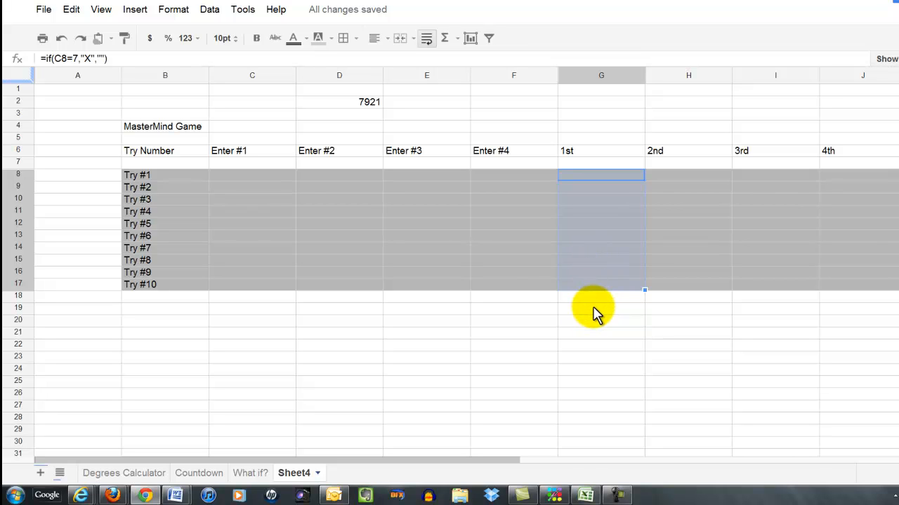
pyautogui.press('Return')
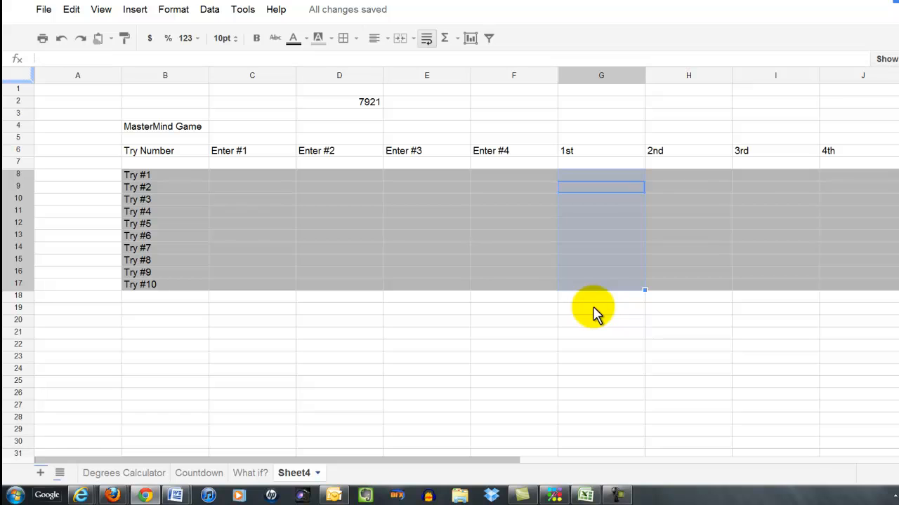
pyautogui.press('Up')
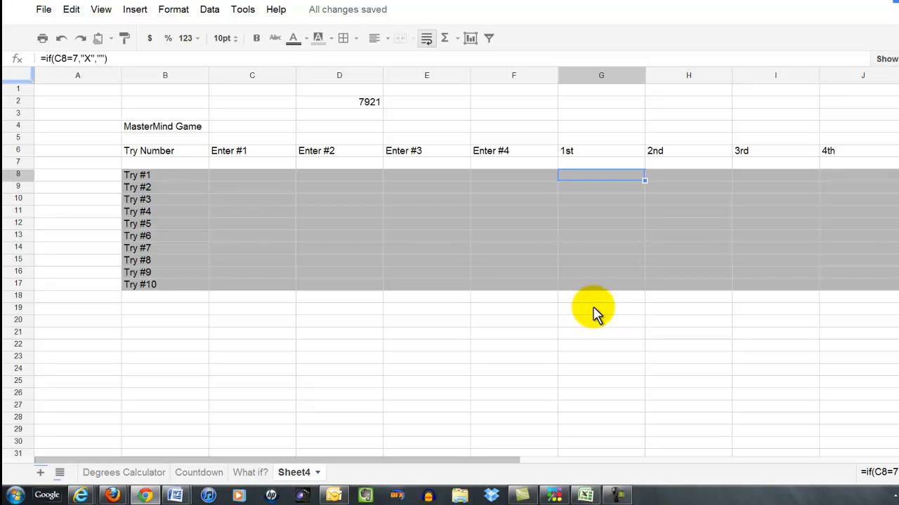
# Step: Fill the G8 formula down through G17 for all ten tries and check the copied formulas
pyautogui.moveTo(643, 181); pyautogui.dragTo(650, 292)
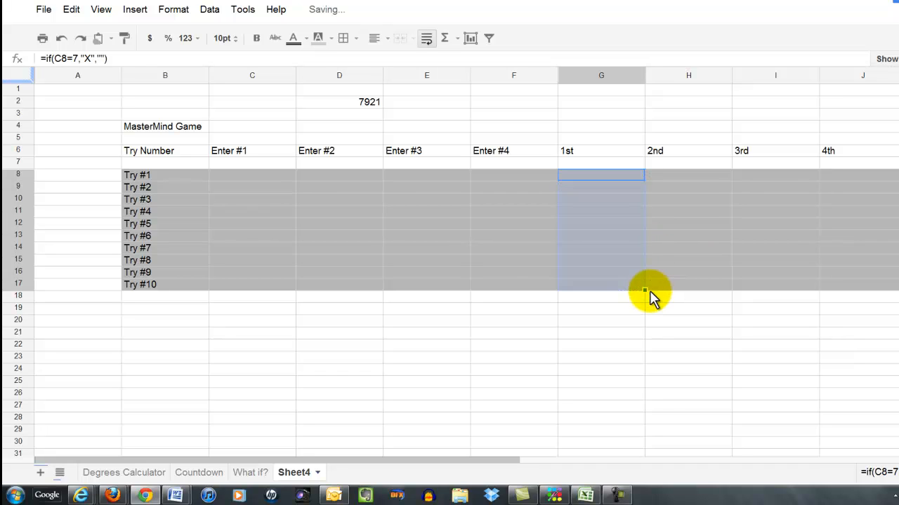
pyautogui.press('Return')
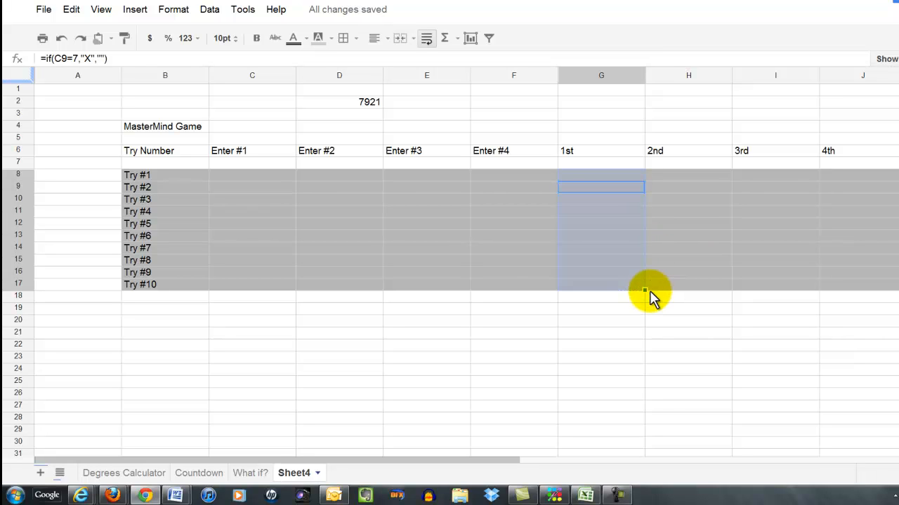
pyautogui.press('Return')
pyautogui.press('Return')
pyautogui.press('Return')
pyautogui.press('Return')
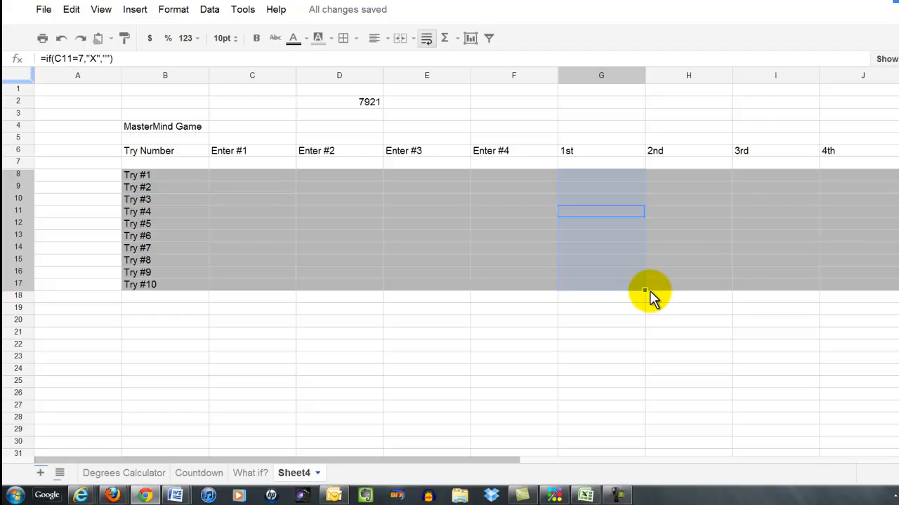
pyautogui.press('Return')
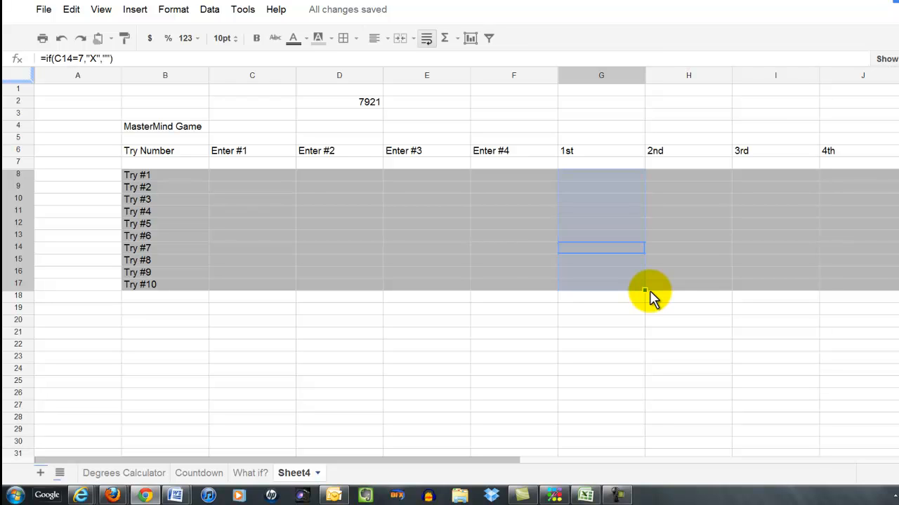
pyautogui.press('Return')
pyautogui.press('Return')
# Step: Fill the formulas in H8, I8 and J8 down to row 17 under the 2nd, 3rd and 4th headers
pyautogui.press('Right')
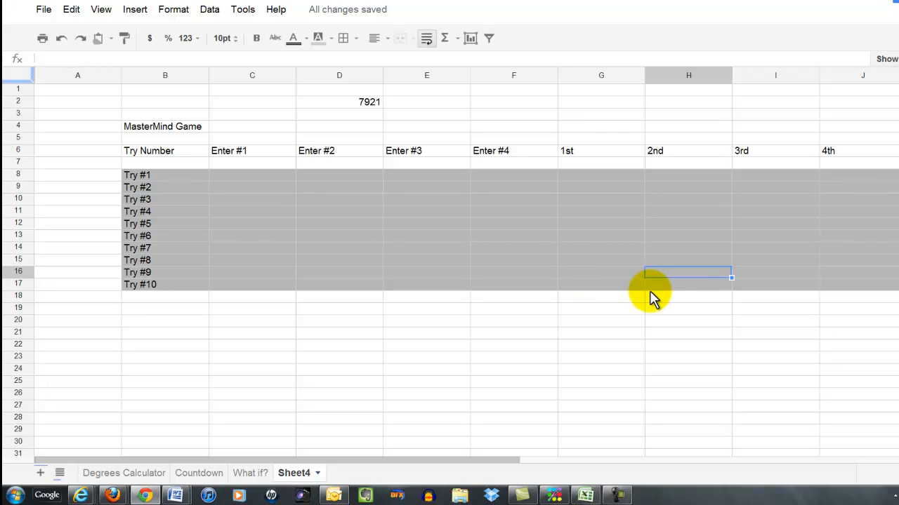
pyautogui.press('Up')
pyautogui.press('Up')
pyautogui.press('Up')
pyautogui.press('Up')
pyautogui.press('Up')
pyautogui.press('Up')
pyautogui.press('Up')
pyautogui.press('Up')
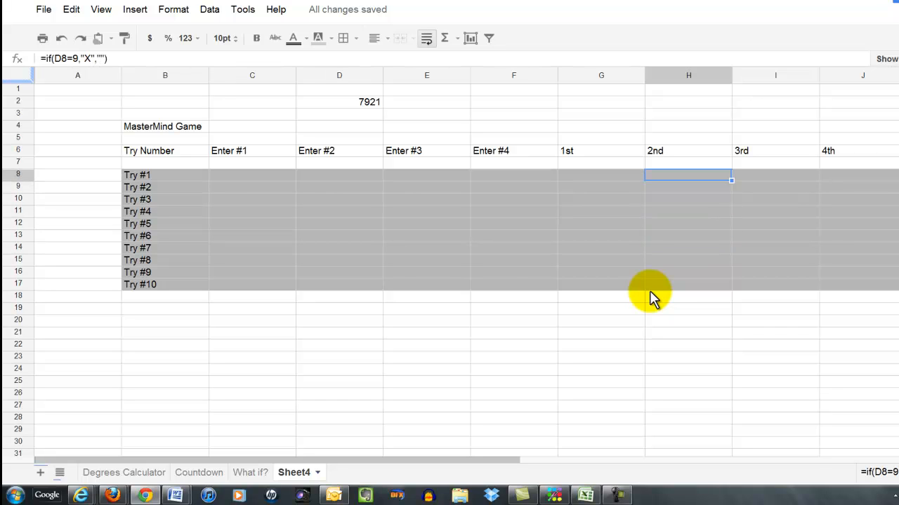
pyautogui.moveTo(862, 187); pyautogui.dragTo(893, 291)
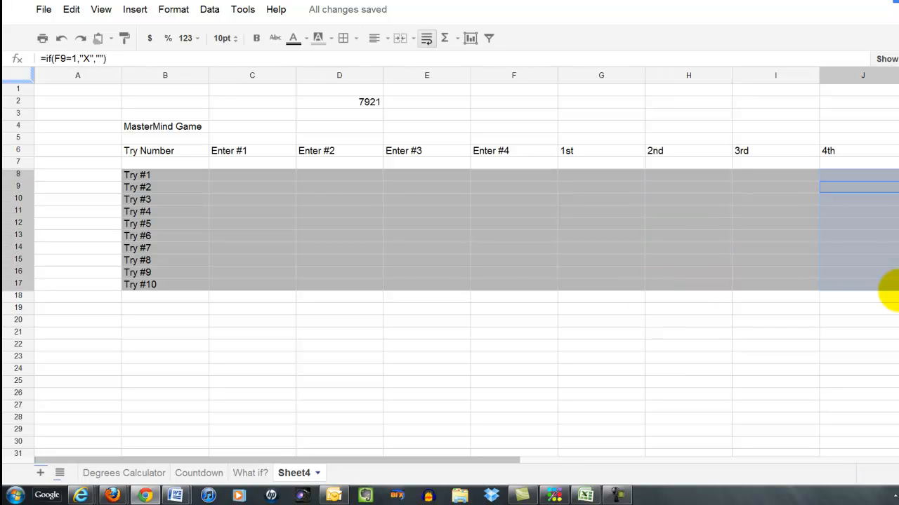
pyautogui.press('Return')
pyautogui.press('Return')
pyautogui.press('Return')
pyautogui.press('Return')
# Step: Enter the guess 6, 5, 8, 2 in C8:F8 for Try #1, and 3 and 9 in C9:D9 for Try #2
pyautogui.press('Left')
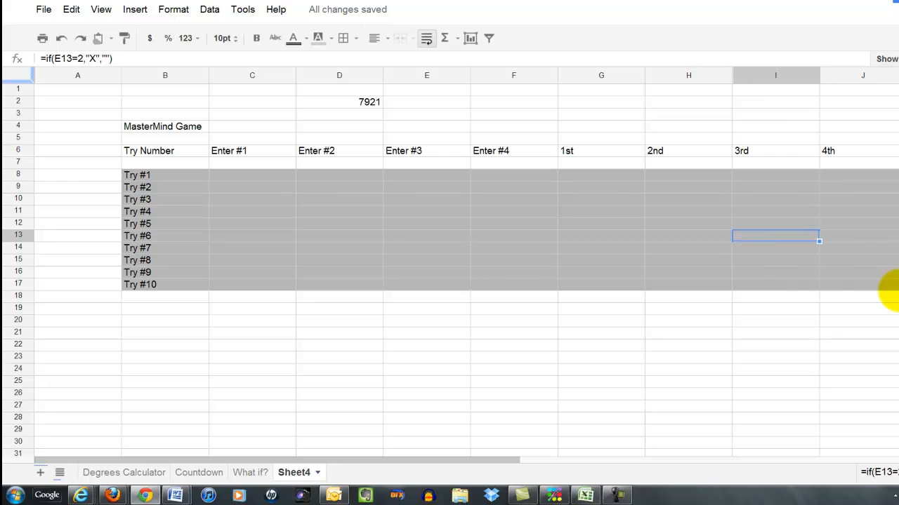
pyautogui.press('Left')
pyautogui.press('Left')
pyautogui.press('Left')
pyautogui.press('Up')
pyautogui.press('Up')
pyautogui.press('Up')
pyautogui.press('Up')
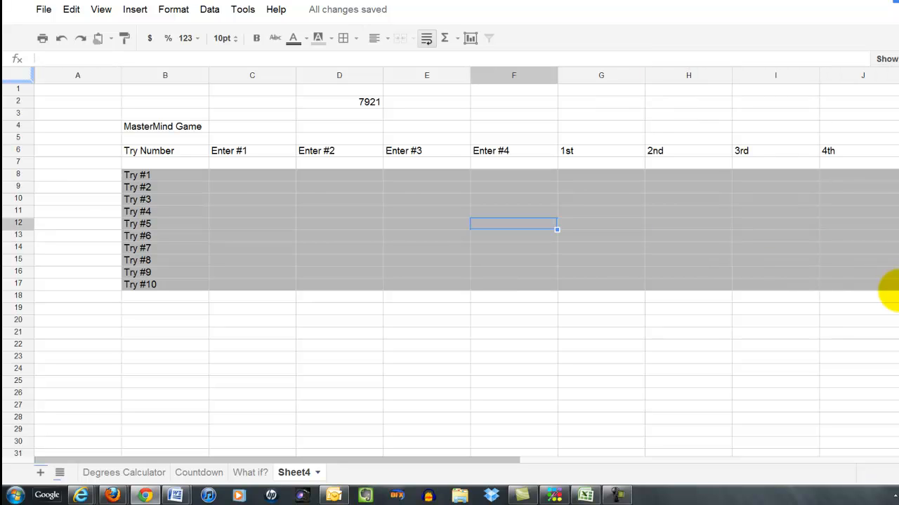
pyautogui.press('Up')
pyautogui.press('Left')
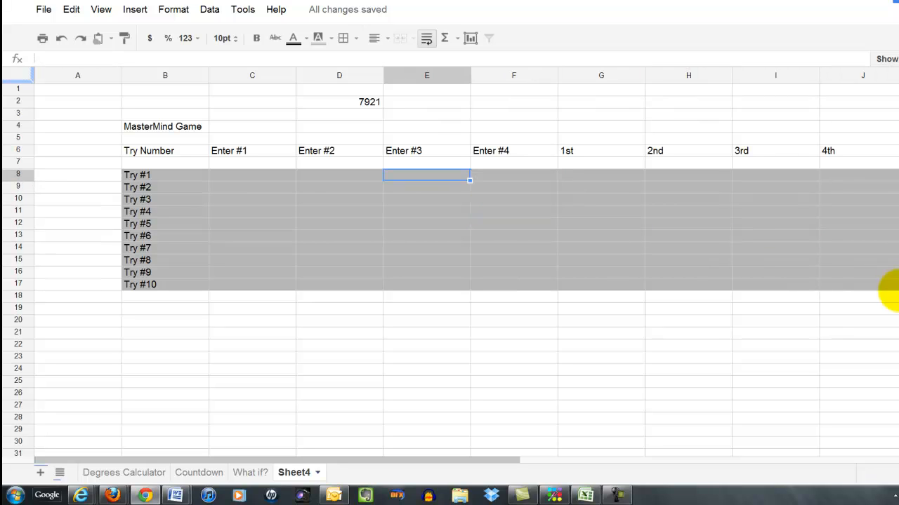
pyautogui.press('Left')
pyautogui.press('Left')
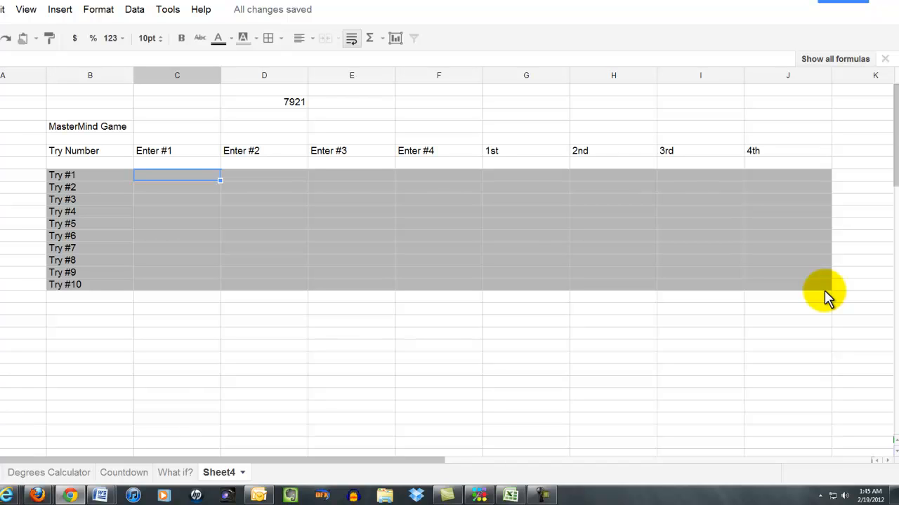
pyautogui.write('6')
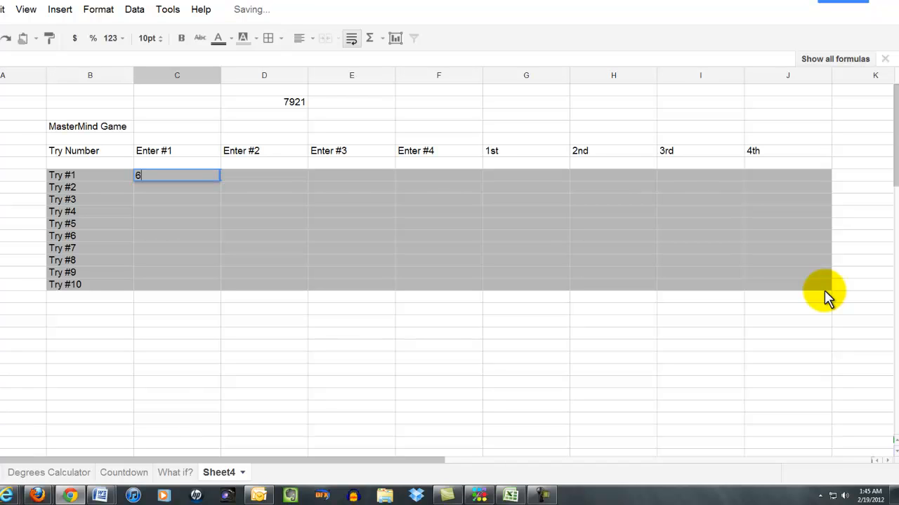
pyautogui.press('Return')
pyautogui.press('Right')
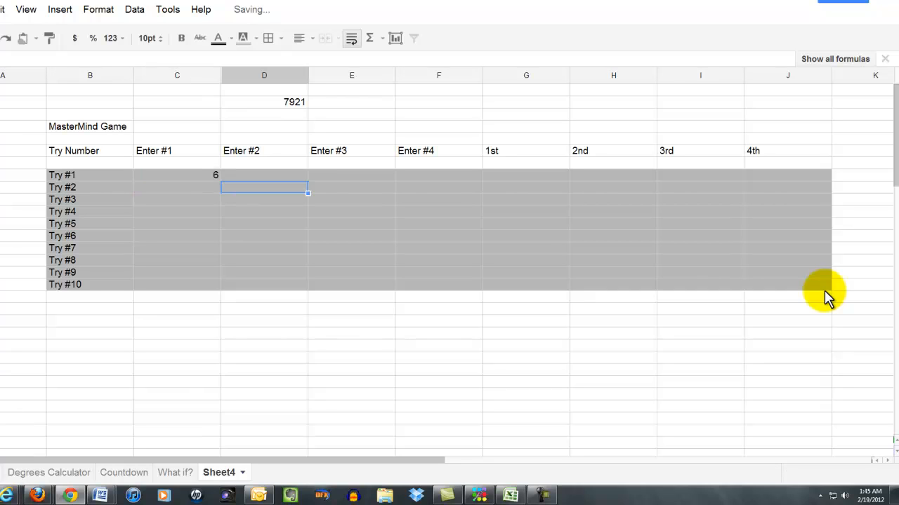
pyautogui.press('Up')
pyautogui.write('9')
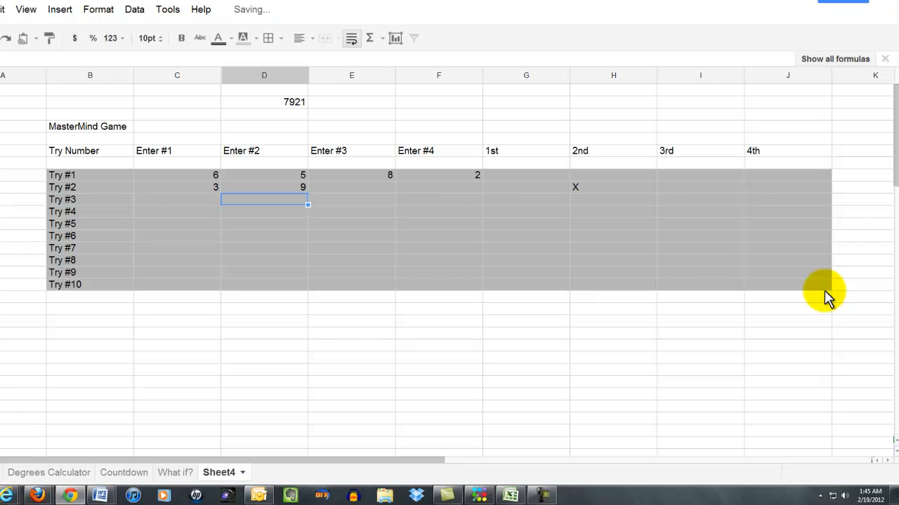
# Step: Complete the Try #2 guess by entering 5 in E9 and 3 in F9
pyautogui.press('Right')
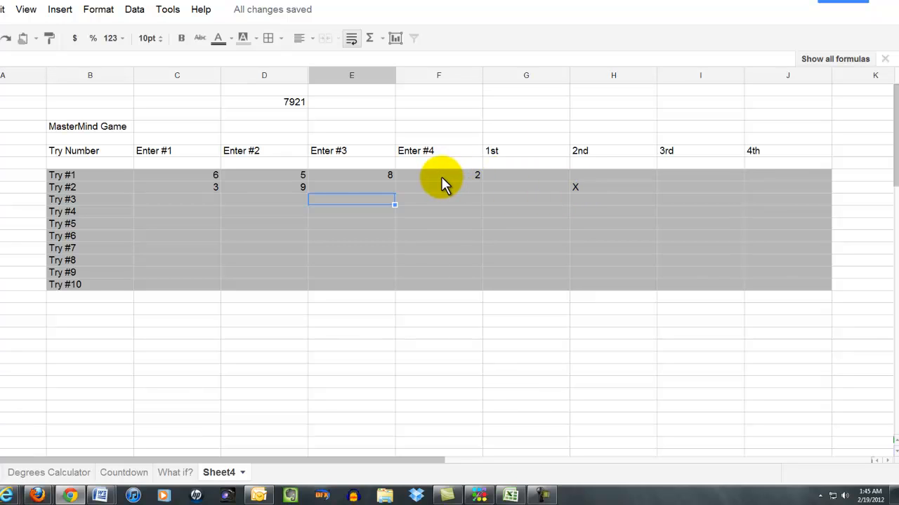
pyautogui.click(371, 186)
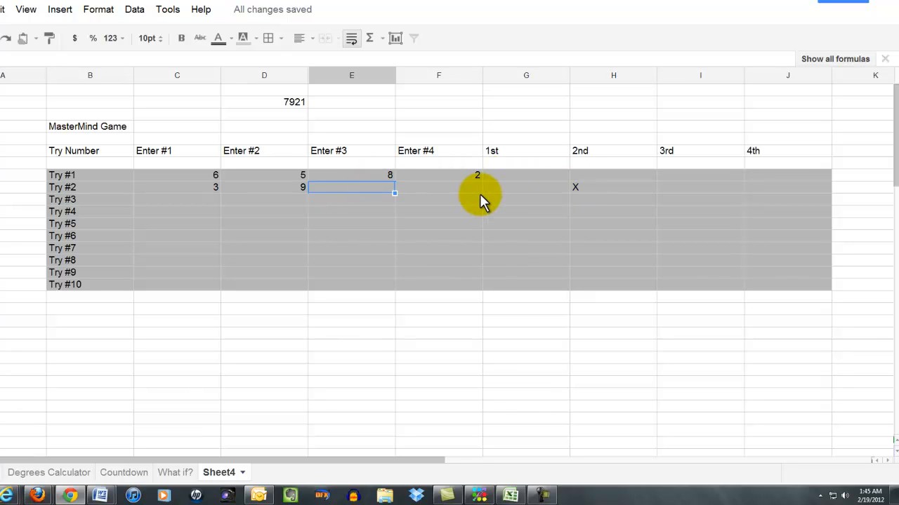
pyautogui.write('2')
pyautogui.press('BackSpace')
pyautogui.write('5')
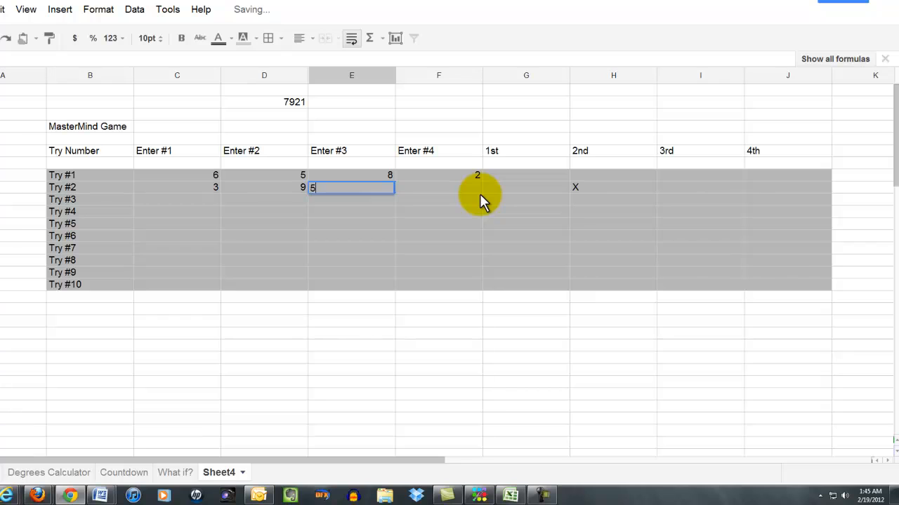
pyautogui.press('Tab')
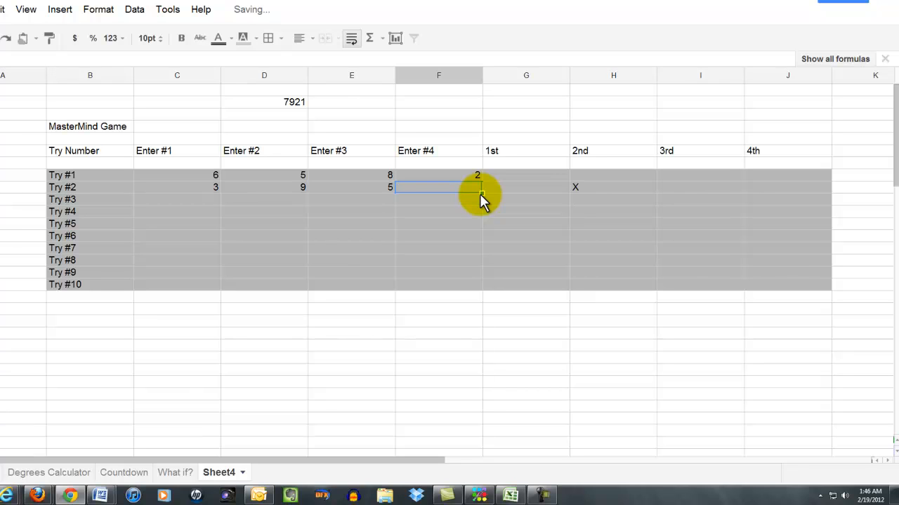
pyautogui.write('3')
pyautogui.press('Return')
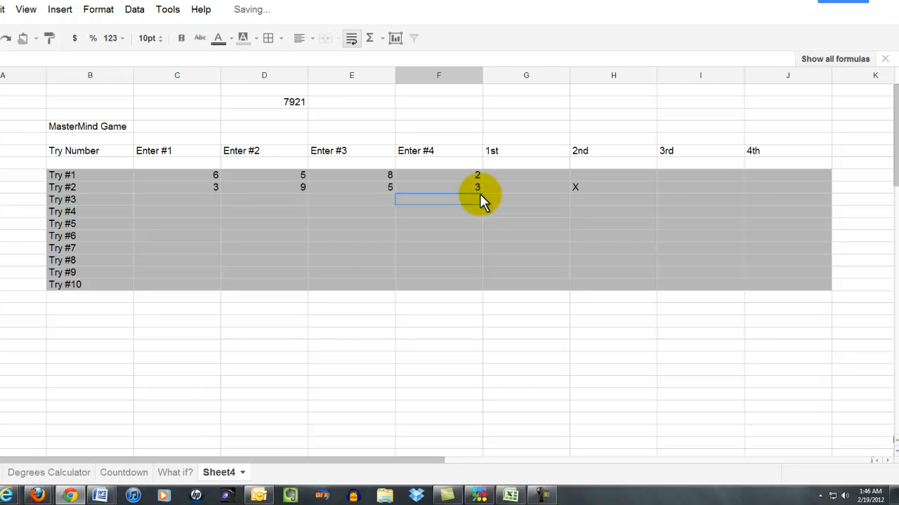
# Step: Enter 2 in C10 and 9 in D10 as the first two numbers of Try #3
pyautogui.press('Left')
pyautogui.press('Left')
pyautogui.press('Left')
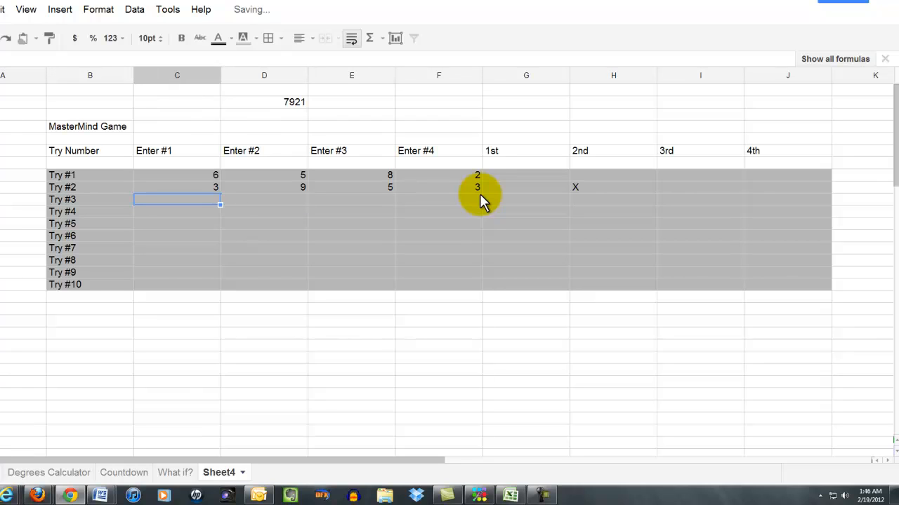
pyautogui.write('2')
pyautogui.press('Tab')
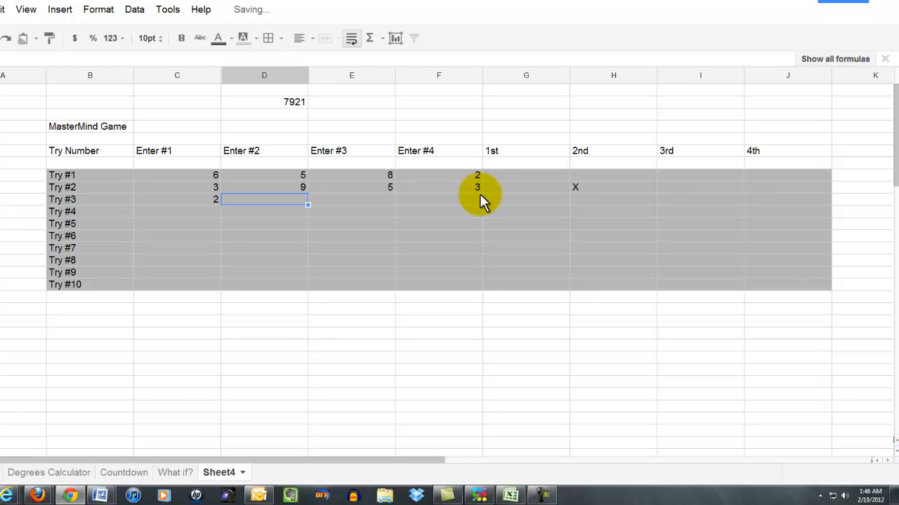
pyautogui.write('9')
pyautogui.press('Return')
pyautogui.press('Right')
pyautogui.press('Up')
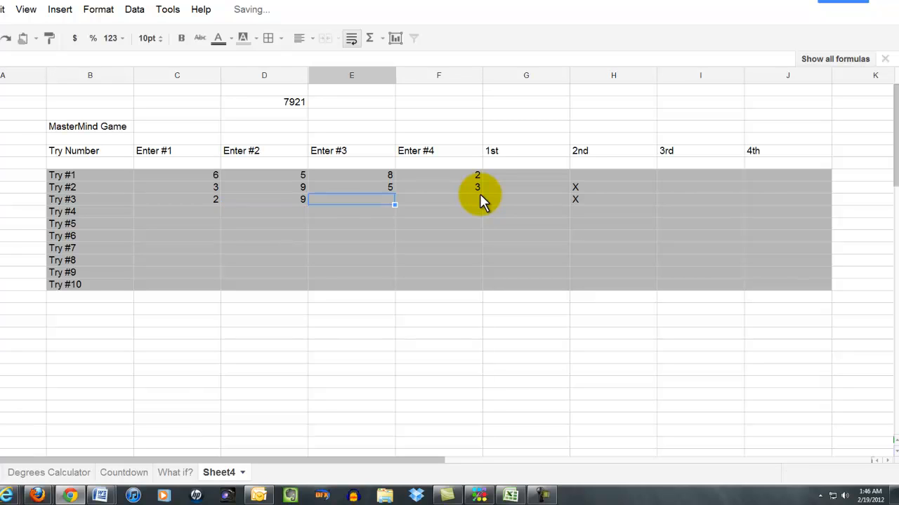
# Step: Enter 1 in E10 and 2 in F10 to complete the Try #3 guess
pyautogui.press('Up')
pyautogui.press('Down')
pyautogui.write('1')
pyautogui.press('Return')
pyautogui.press('Right')
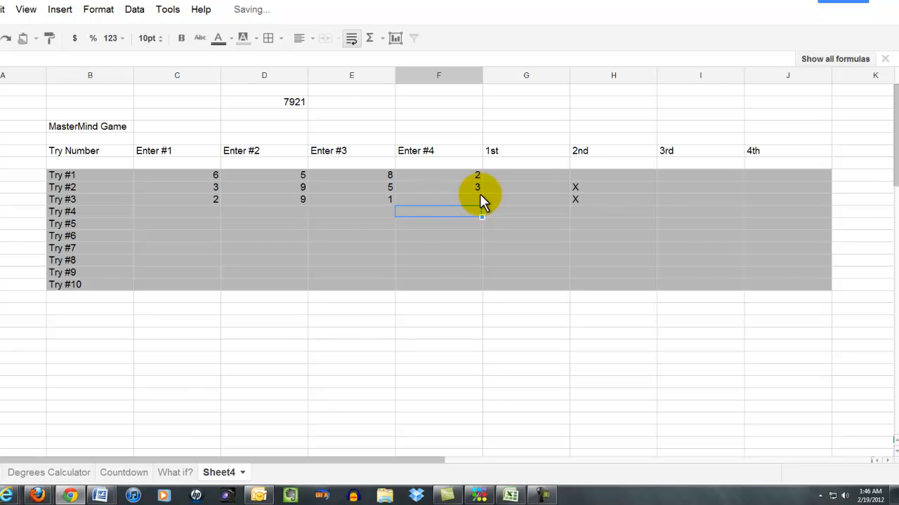
pyautogui.press('Up')
pyautogui.write('2')
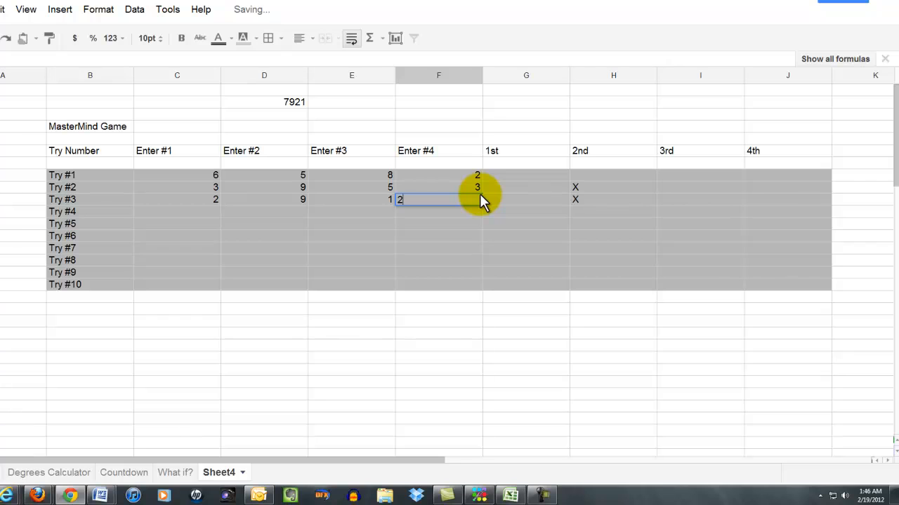
pyautogui.press('Return')
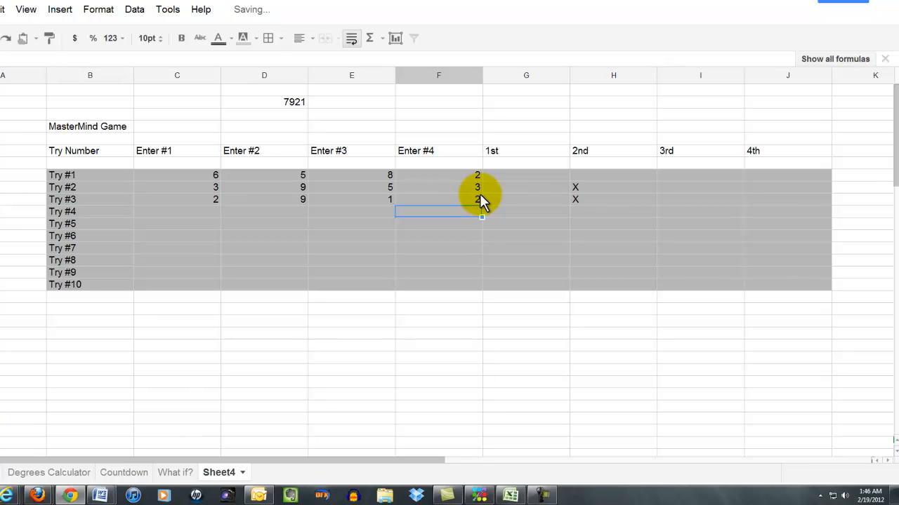
# Step: Replace the fourth number of Try #3 in F10 with 1
pyautogui.press('Up')
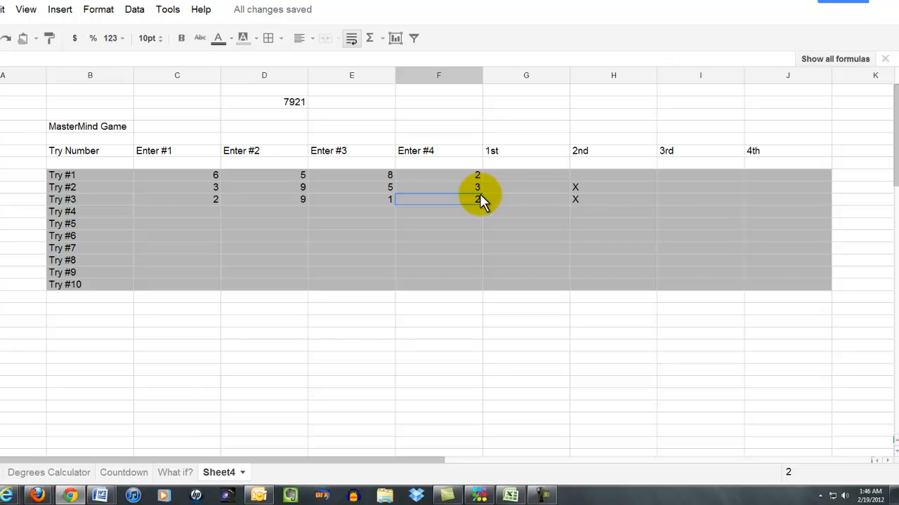
pyautogui.press('Delete')
pyautogui.write('1')
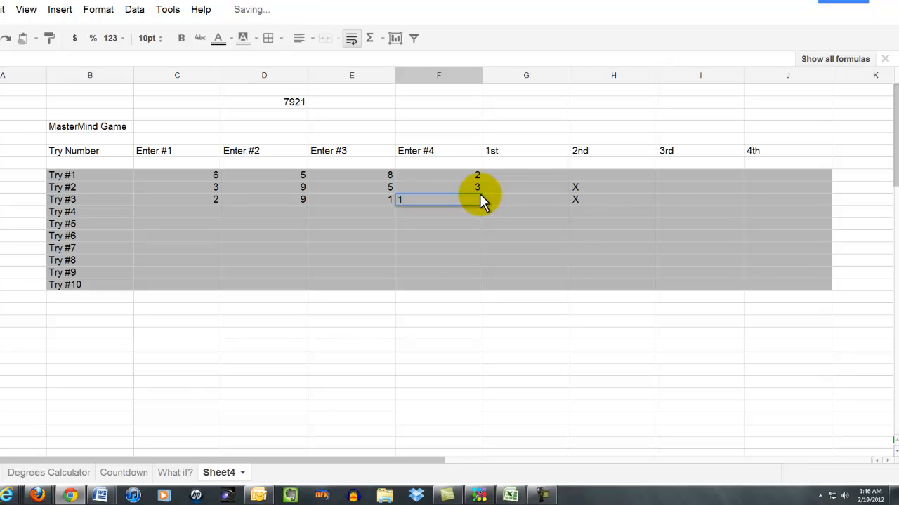
pyautogui.press('Return')
# Step: Begin the Try #4 guess with 3 in C11
pyautogui.press('Left')
pyautogui.press('Left')
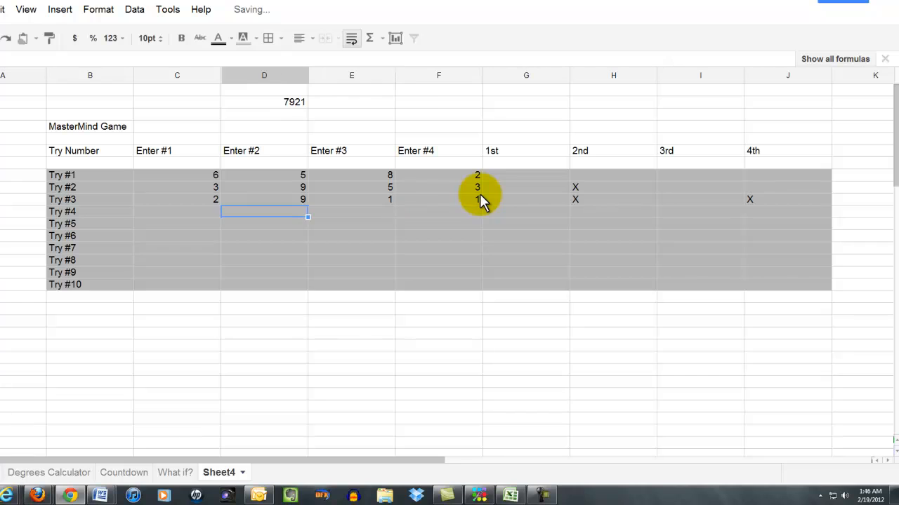
pyautogui.press('Left')
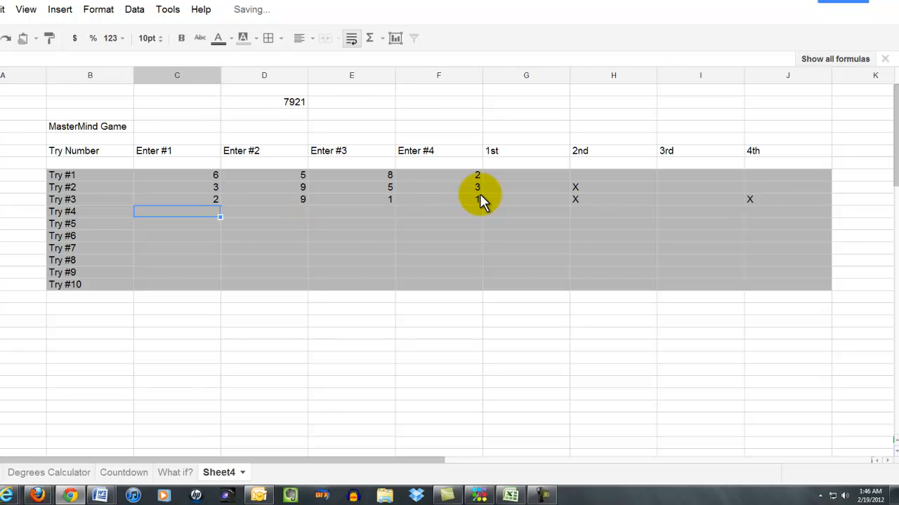
pyautogui.write('3')
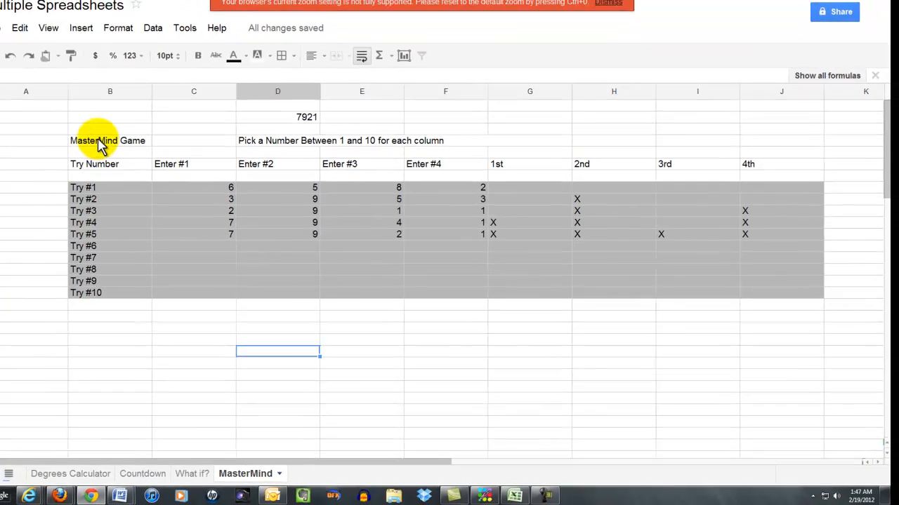
# Step: Copy the formatting of blank cell D19 onto A5 of the MasterMind sheet with Paint format
pyautogui.click(80, 130)
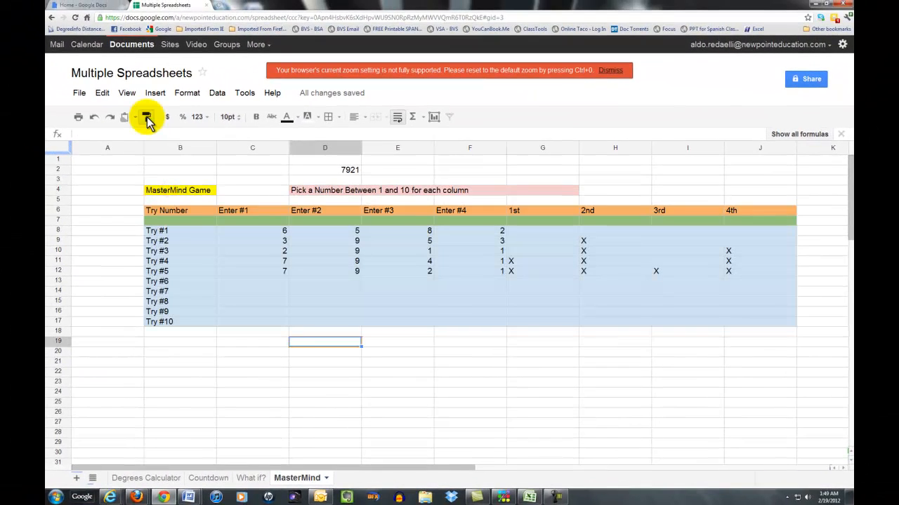
pyautogui.click(147, 121)
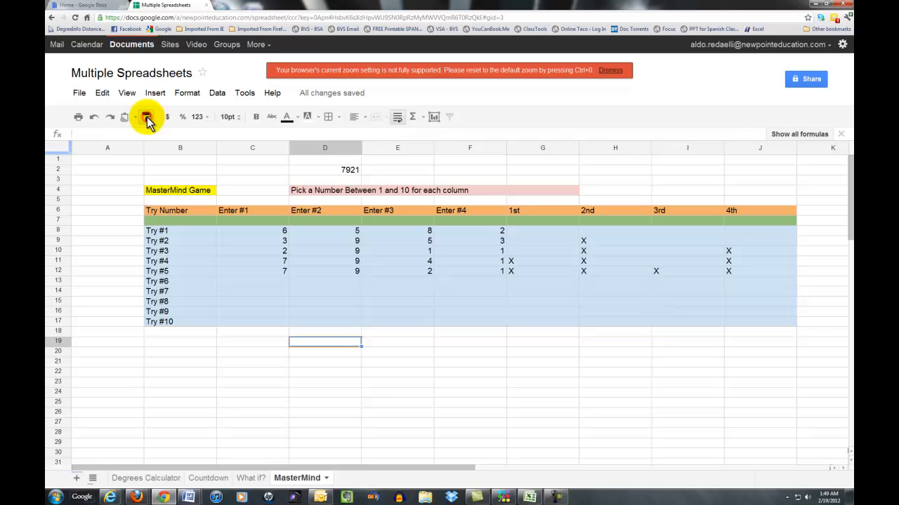
pyautogui.click(119, 202)
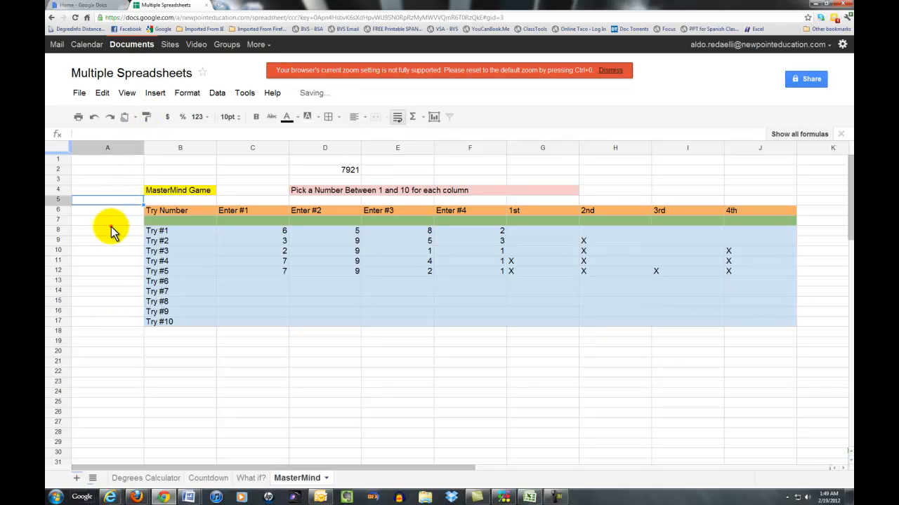
pyautogui.click(112, 228)
pyautogui.click(102, 178)
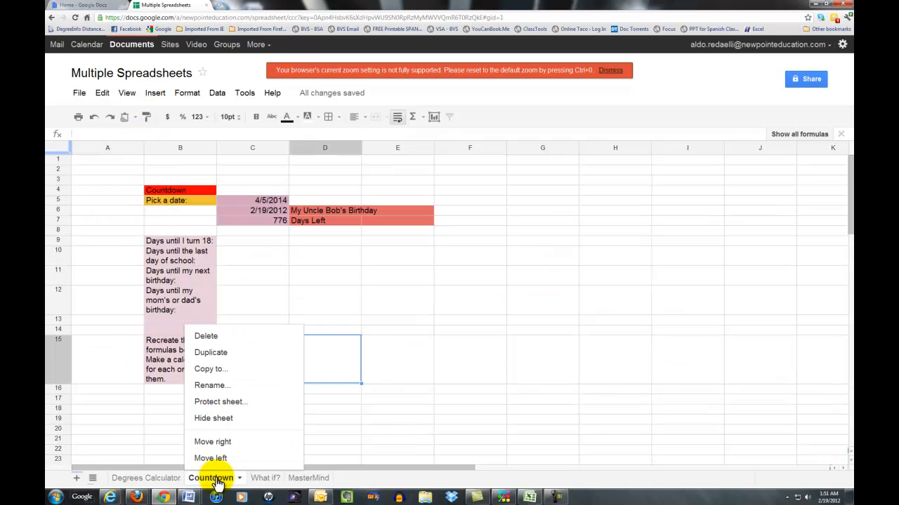
# Step: Look through the Degrees Calculator, Countdown and What if? sheets to check their formatting
pyautogui.click(144, 481)
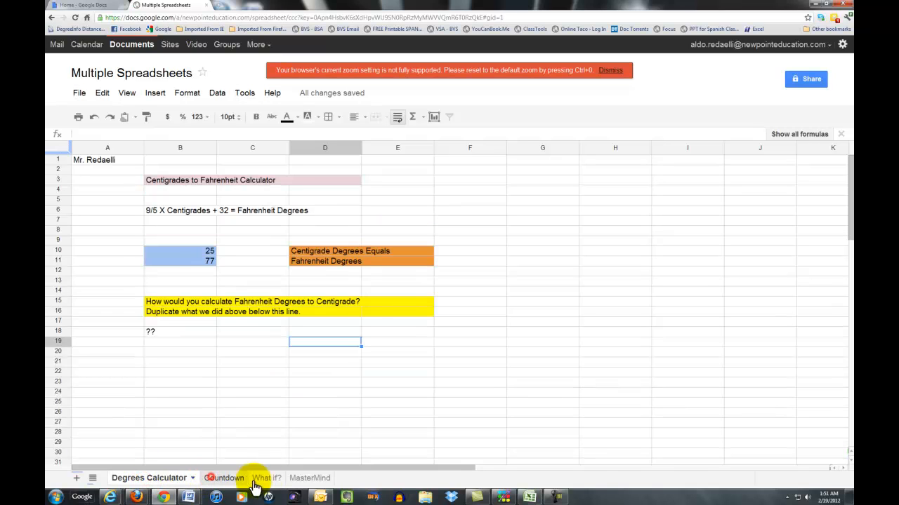
pyautogui.click(246, 478)
pyautogui.click(267, 478)
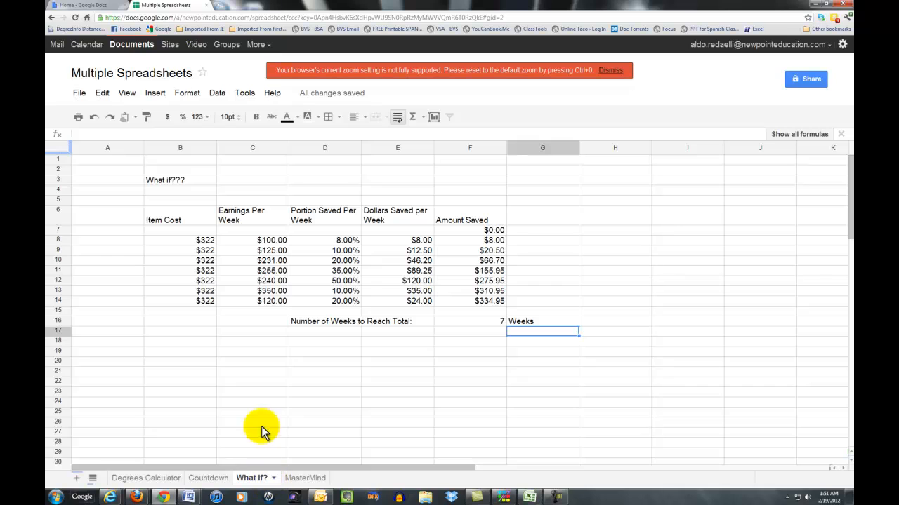
pyautogui.click(271, 364)
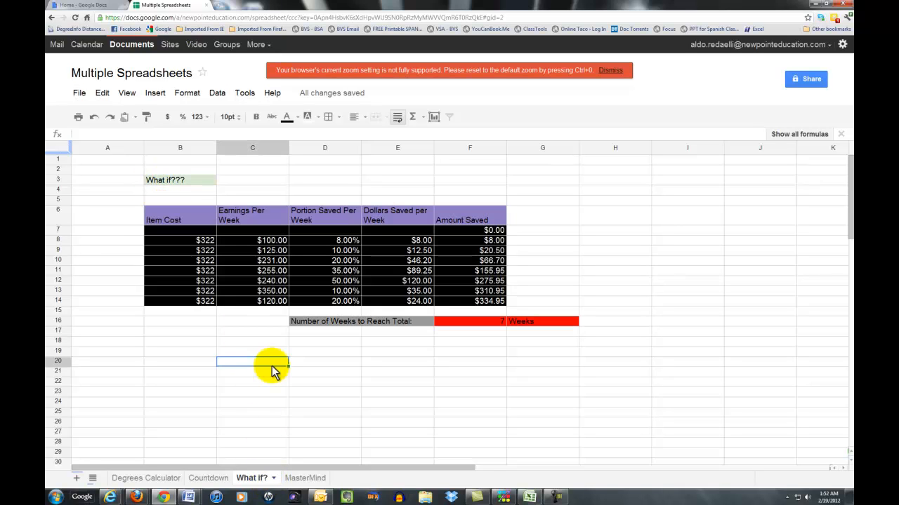
# Step: Give the name cell A1 on the Degrees Calculator sheet a conditional formatting rule, Text contains left blank, with a yellow background
pyautogui.click(143, 483)
pyautogui.click(121, 166)
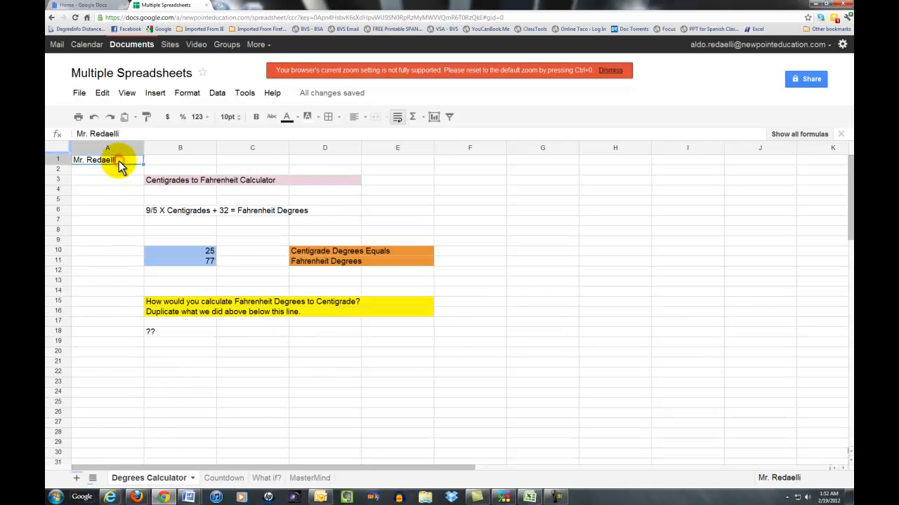
pyautogui.rightClick(120, 165)
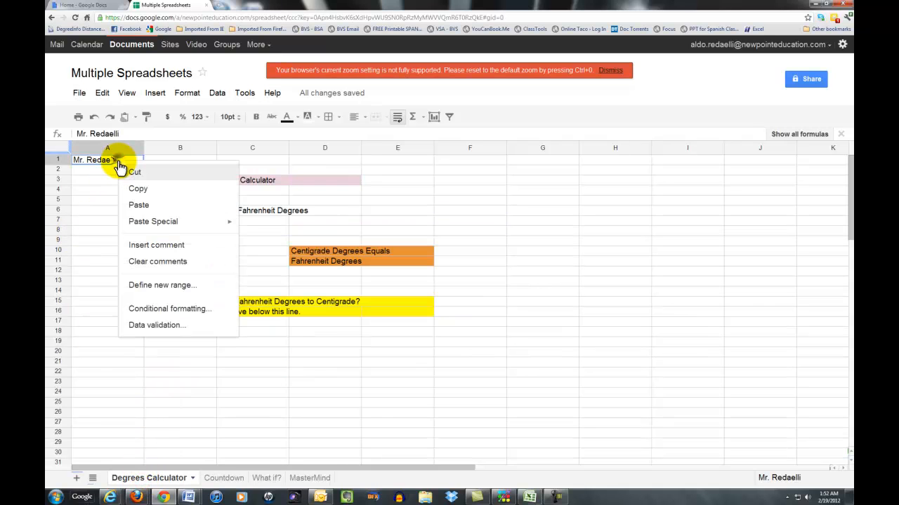
pyautogui.click(166, 311)
pyautogui.click(570, 247)
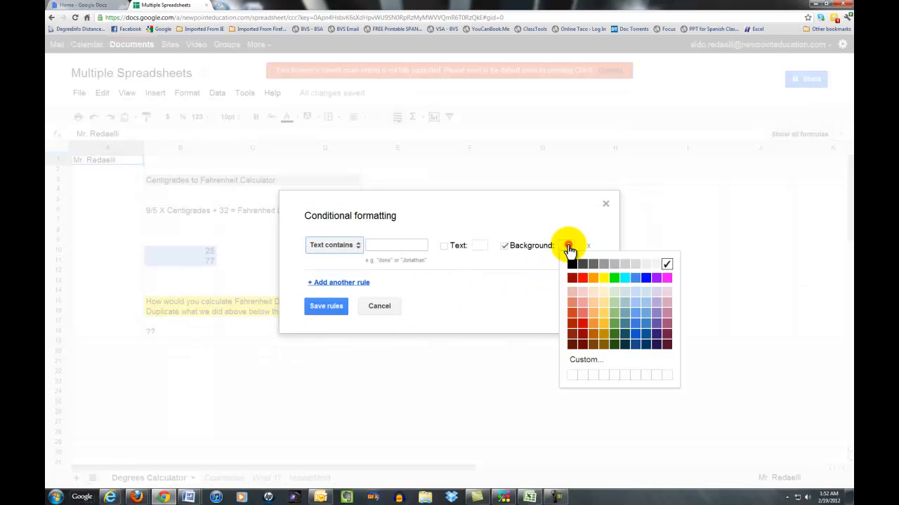
pyautogui.click(604, 279)
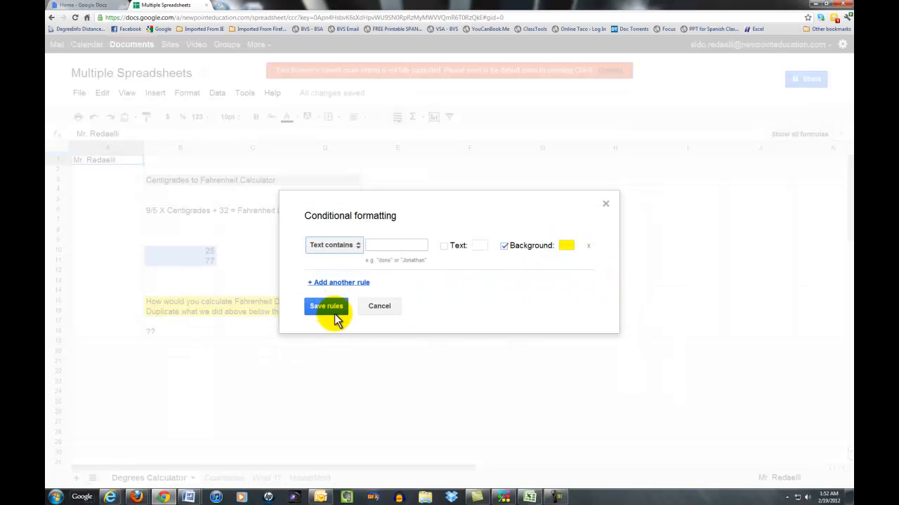
pyautogui.click(326, 307)
pyautogui.click(235, 336)
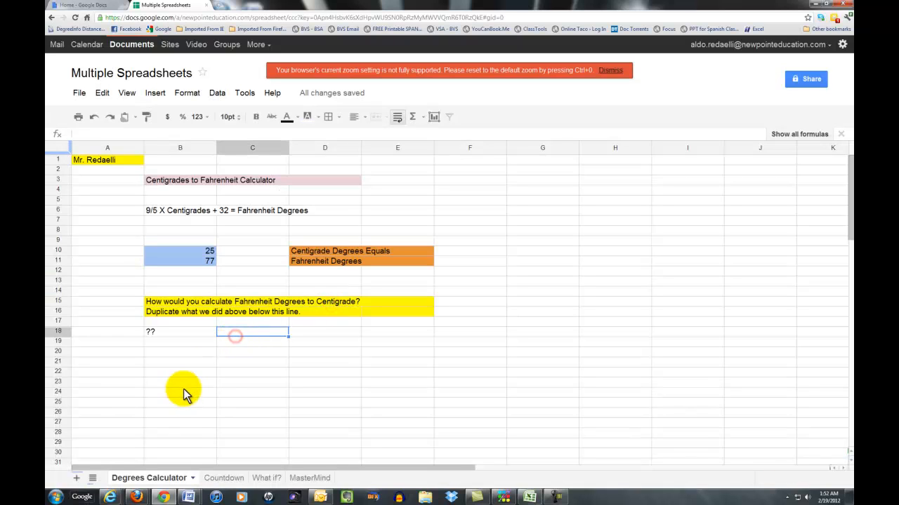
# Step: Clear the answer number from D2 on the MasterMind sheet and show the desktop
pyautogui.click(228, 479)
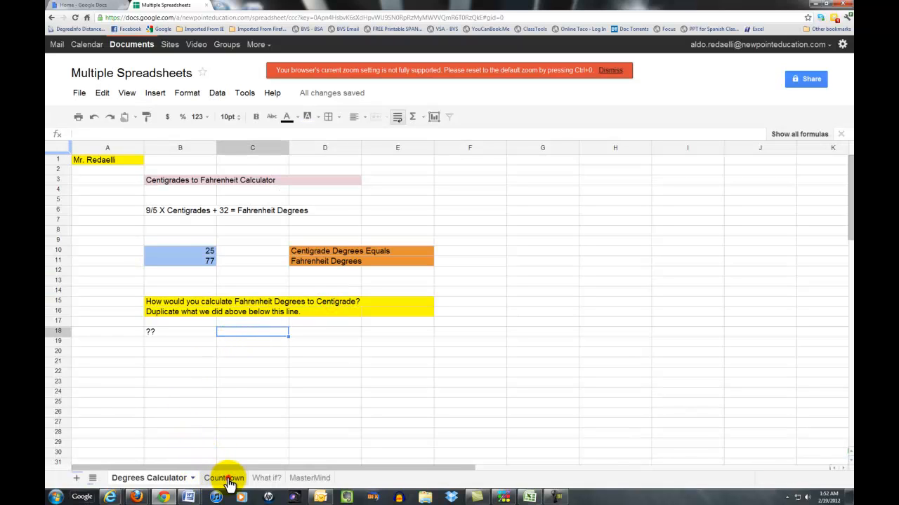
pyautogui.click(266, 480)
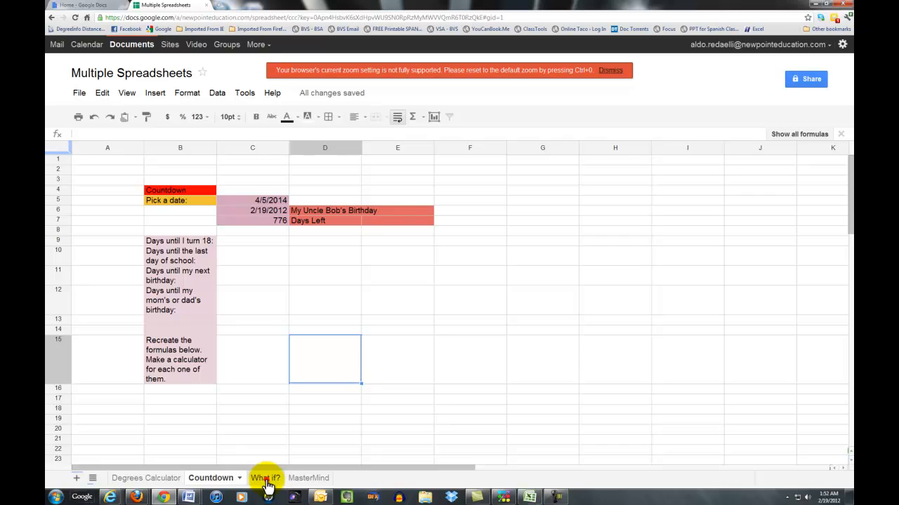
pyautogui.click(311, 481)
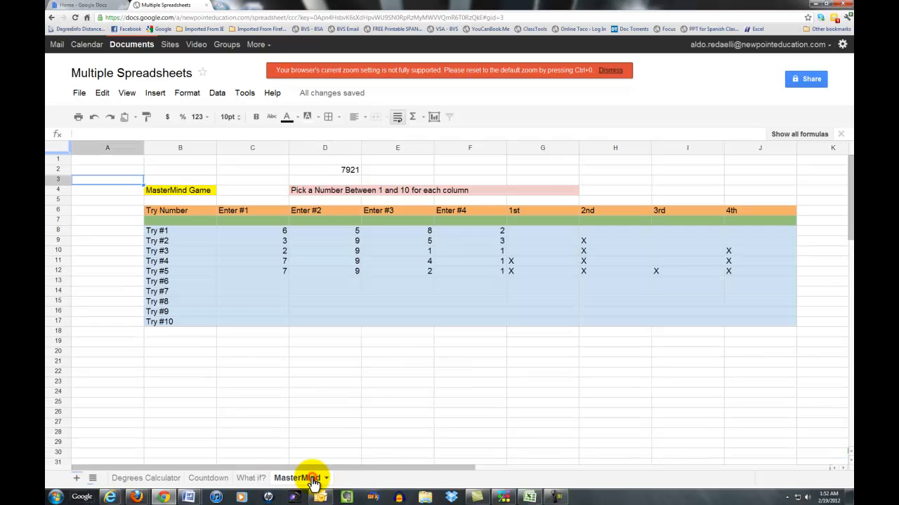
pyautogui.click(330, 170)
pyautogui.press('Delete')
pyautogui.click(331, 382)
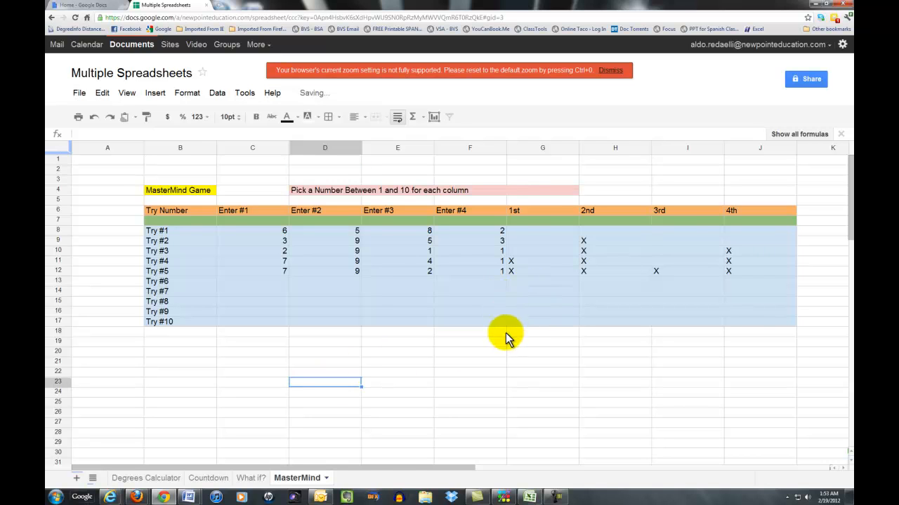
pyautogui.press('super+d')
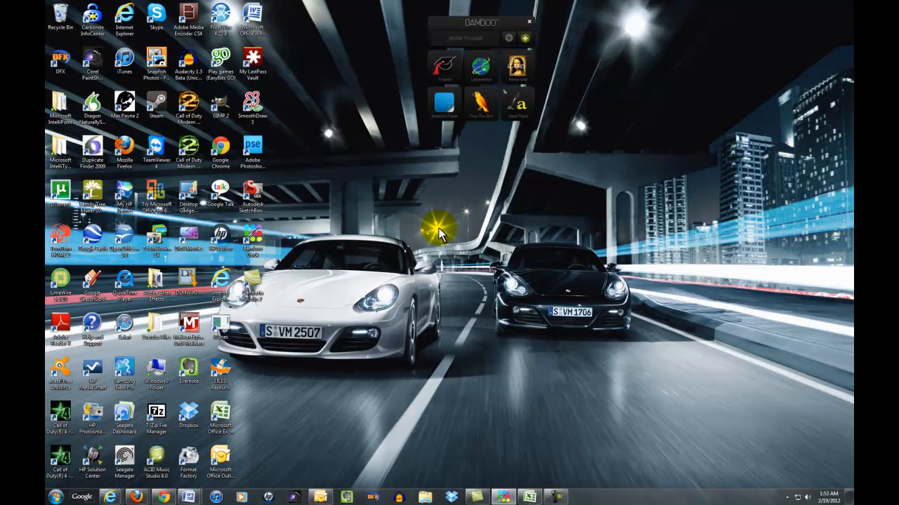